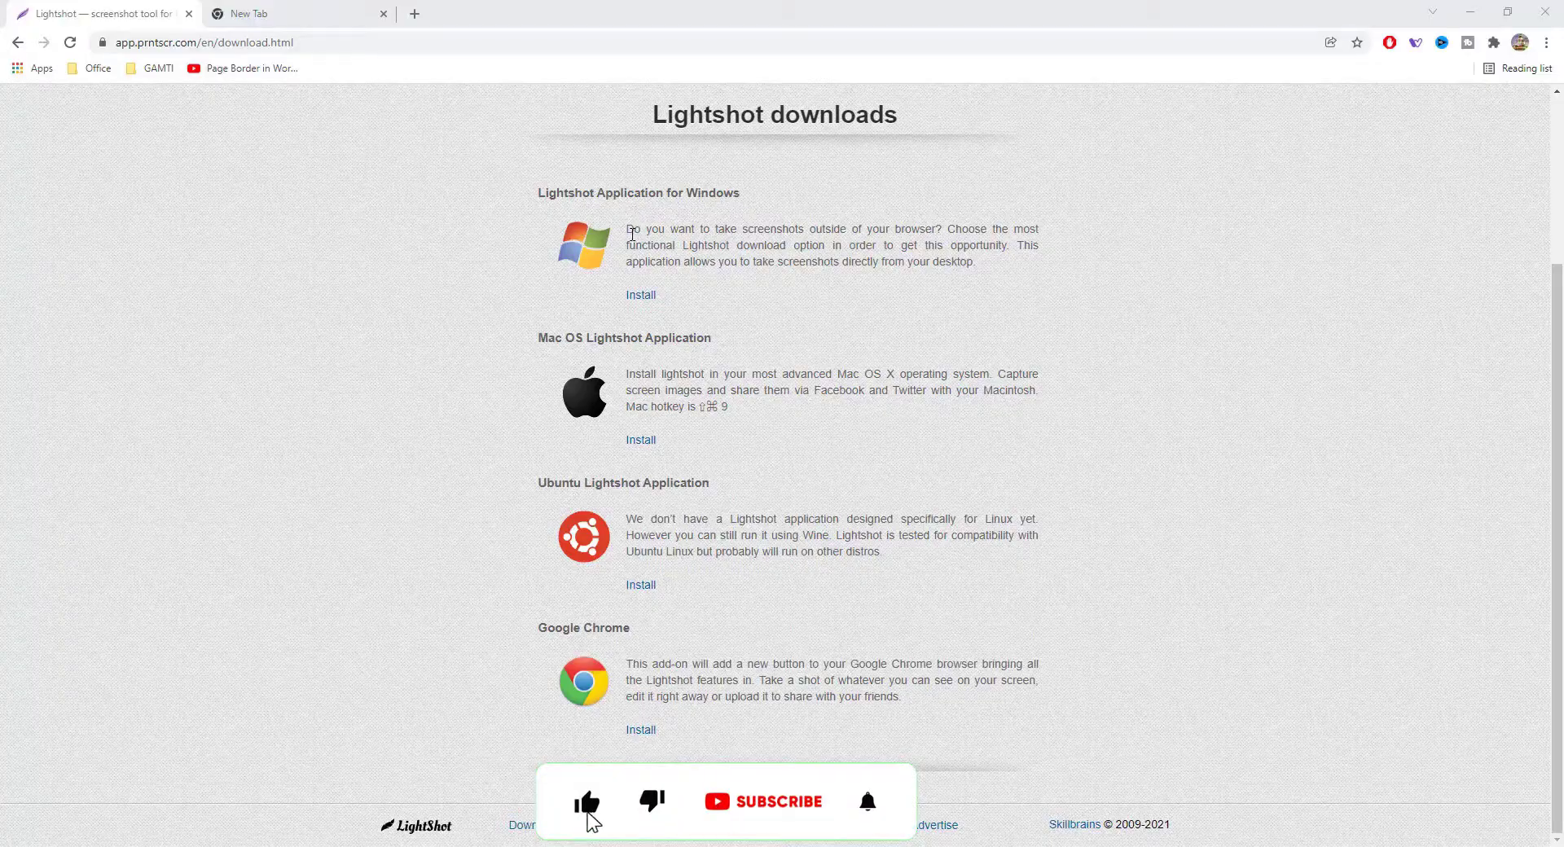
Capture an area of about 743x539 around the Windows, Mac OS and Ubuntu sections and draw three red crosses with the Line tool
{"action": "key", "text": "Print"}
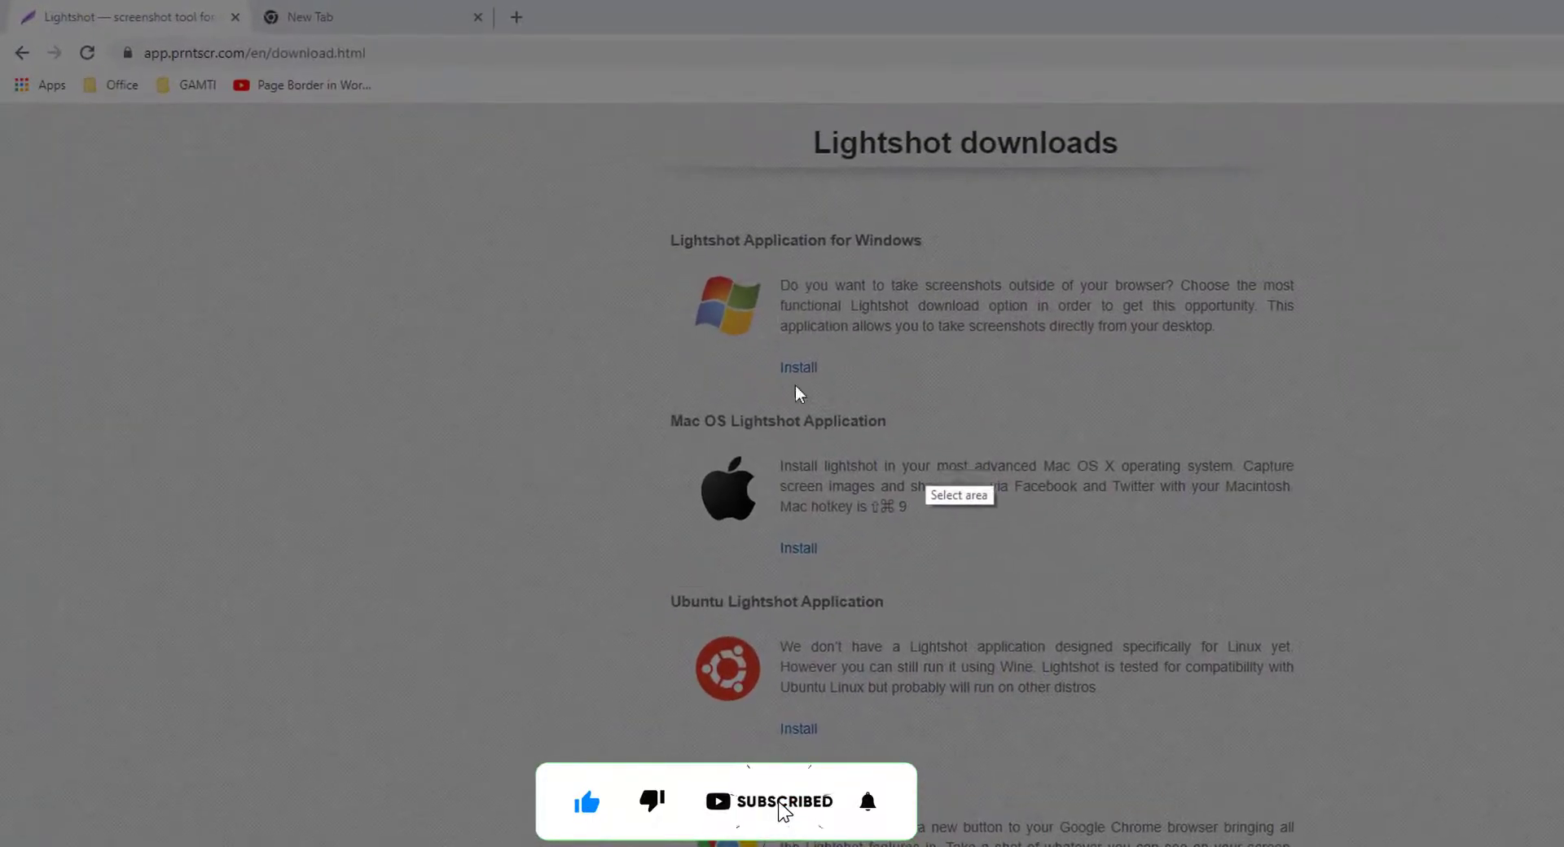
{"action": "left_click_drag", "start_coordinate": [637, 211], "coordinate": [1359, 743]}
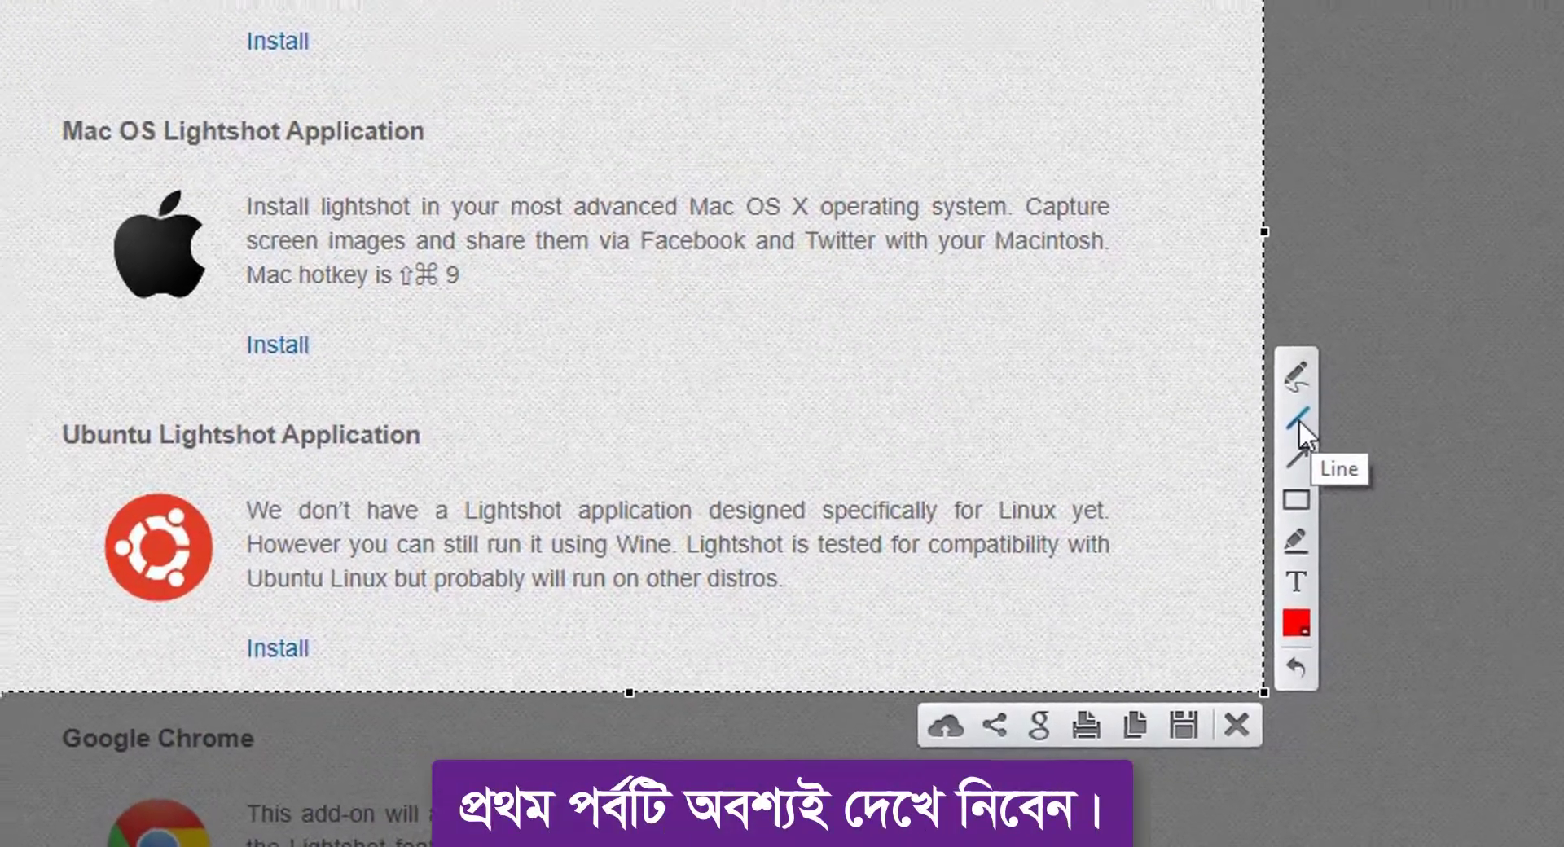
{"action": "left_click", "coordinate": [1299, 419]}
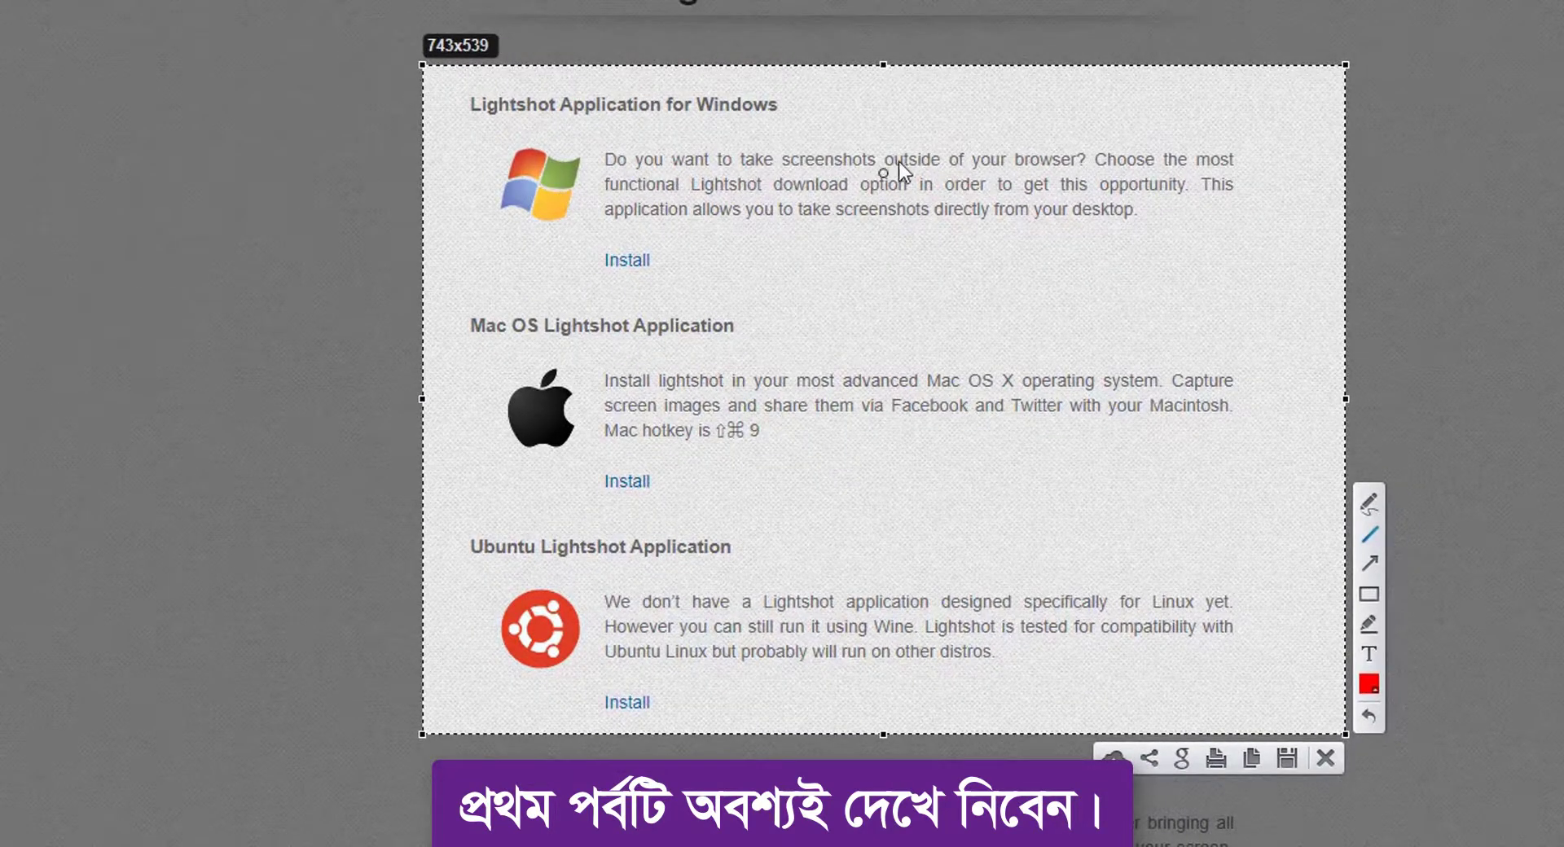
{"action": "left_click_drag", "start_coordinate": [923, 136], "coordinate": [771, 305]}
{"action": "left_click_drag", "start_coordinate": [707, 130], "coordinate": [909, 299]}
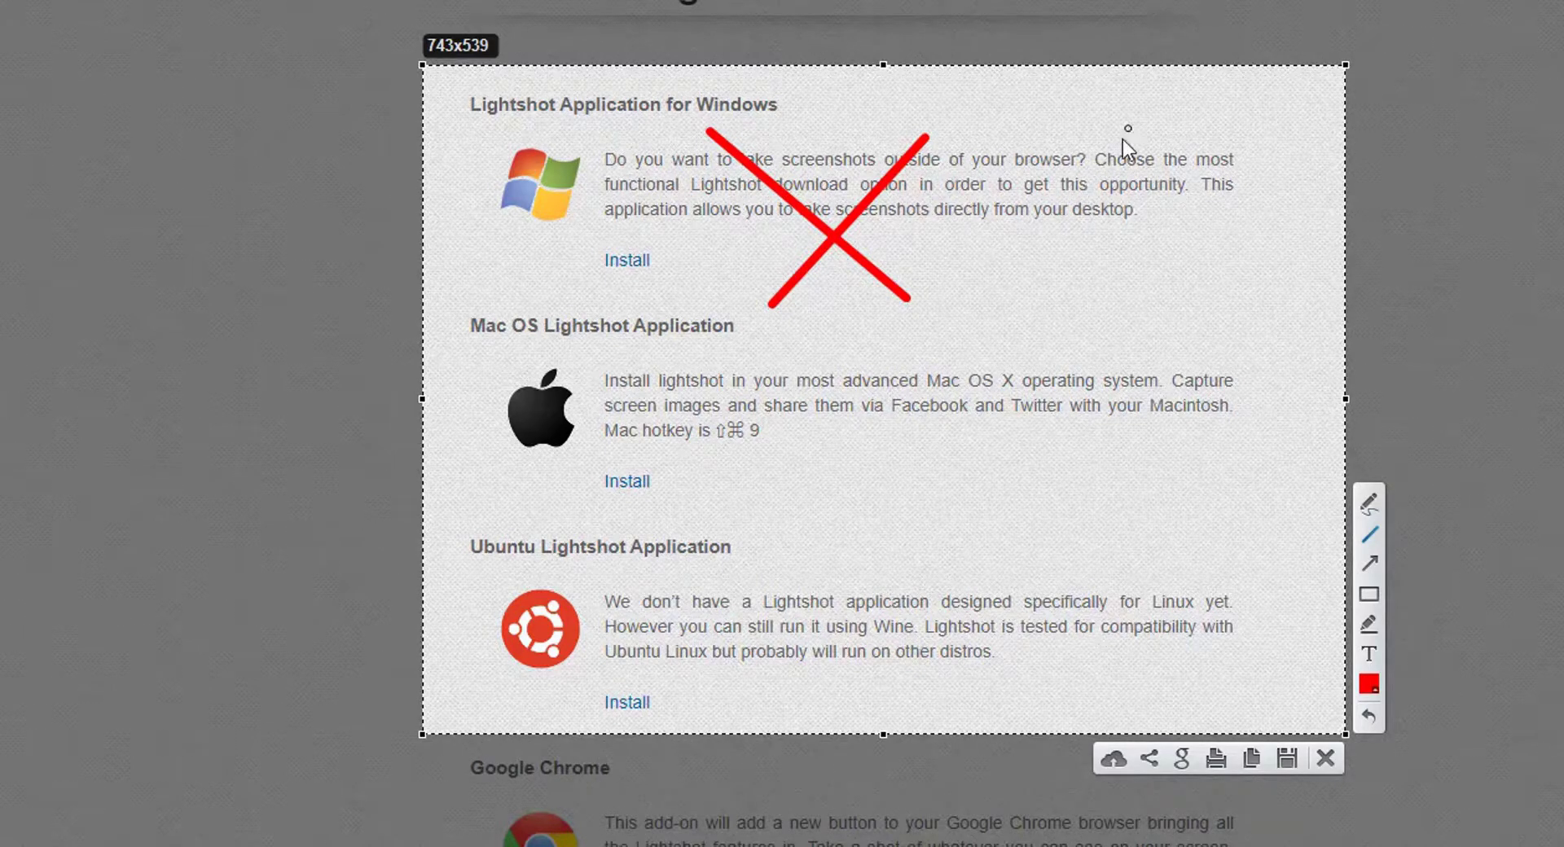
{"action": "left_click_drag", "start_coordinate": [1129, 129], "coordinate": [1004, 305]}
{"action": "left_click_drag", "start_coordinate": [1015, 145], "coordinate": [1107, 262]}
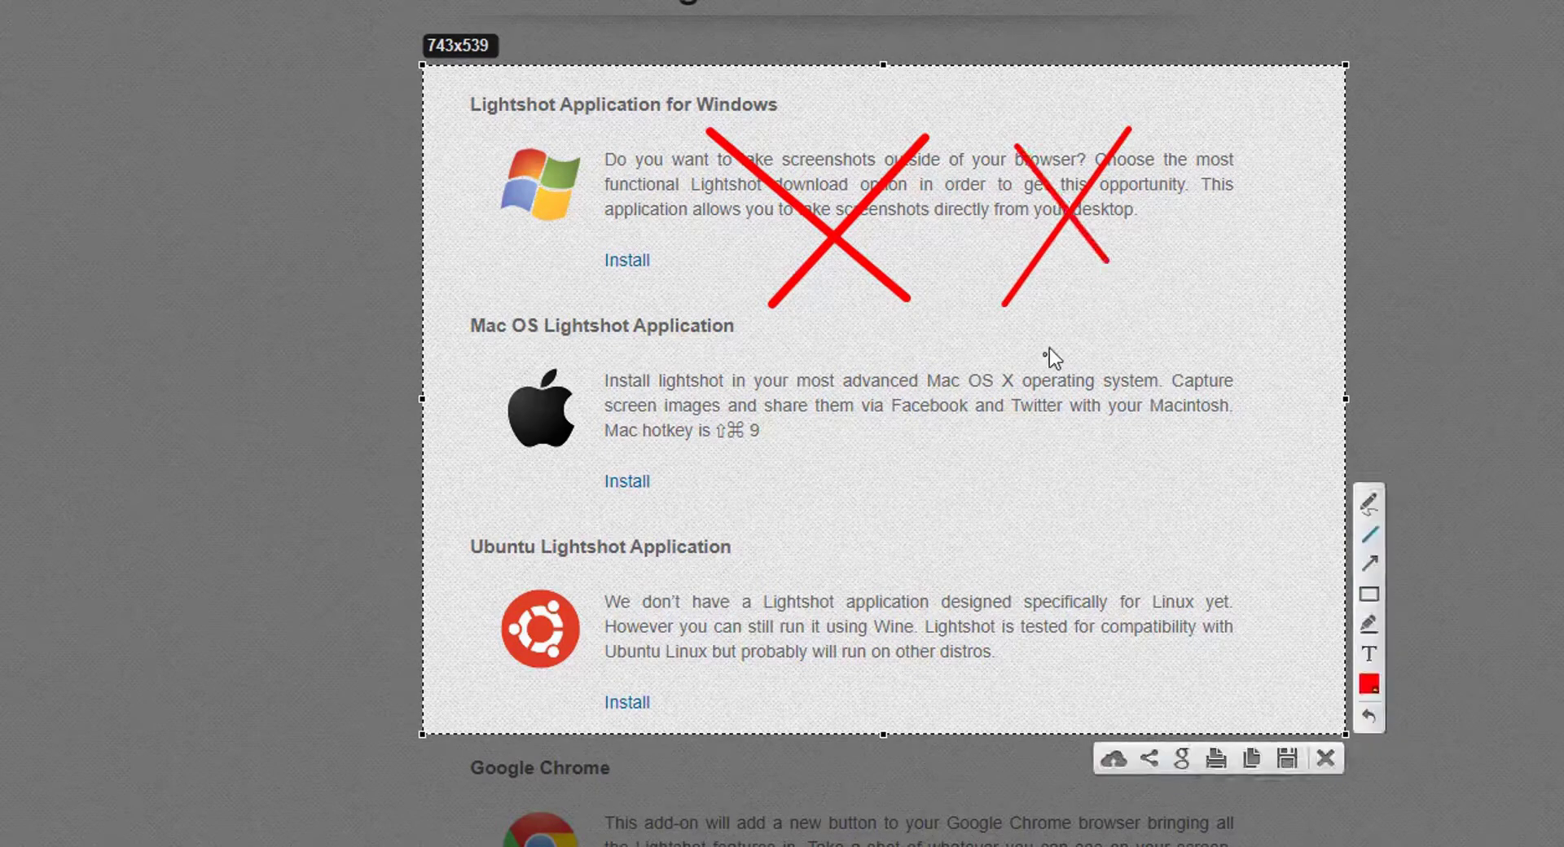
{"action": "left_click_drag", "start_coordinate": [1057, 334], "coordinate": [974, 523]}
{"action": "left_click_drag", "start_coordinate": [957, 377], "coordinate": [1072, 473]}
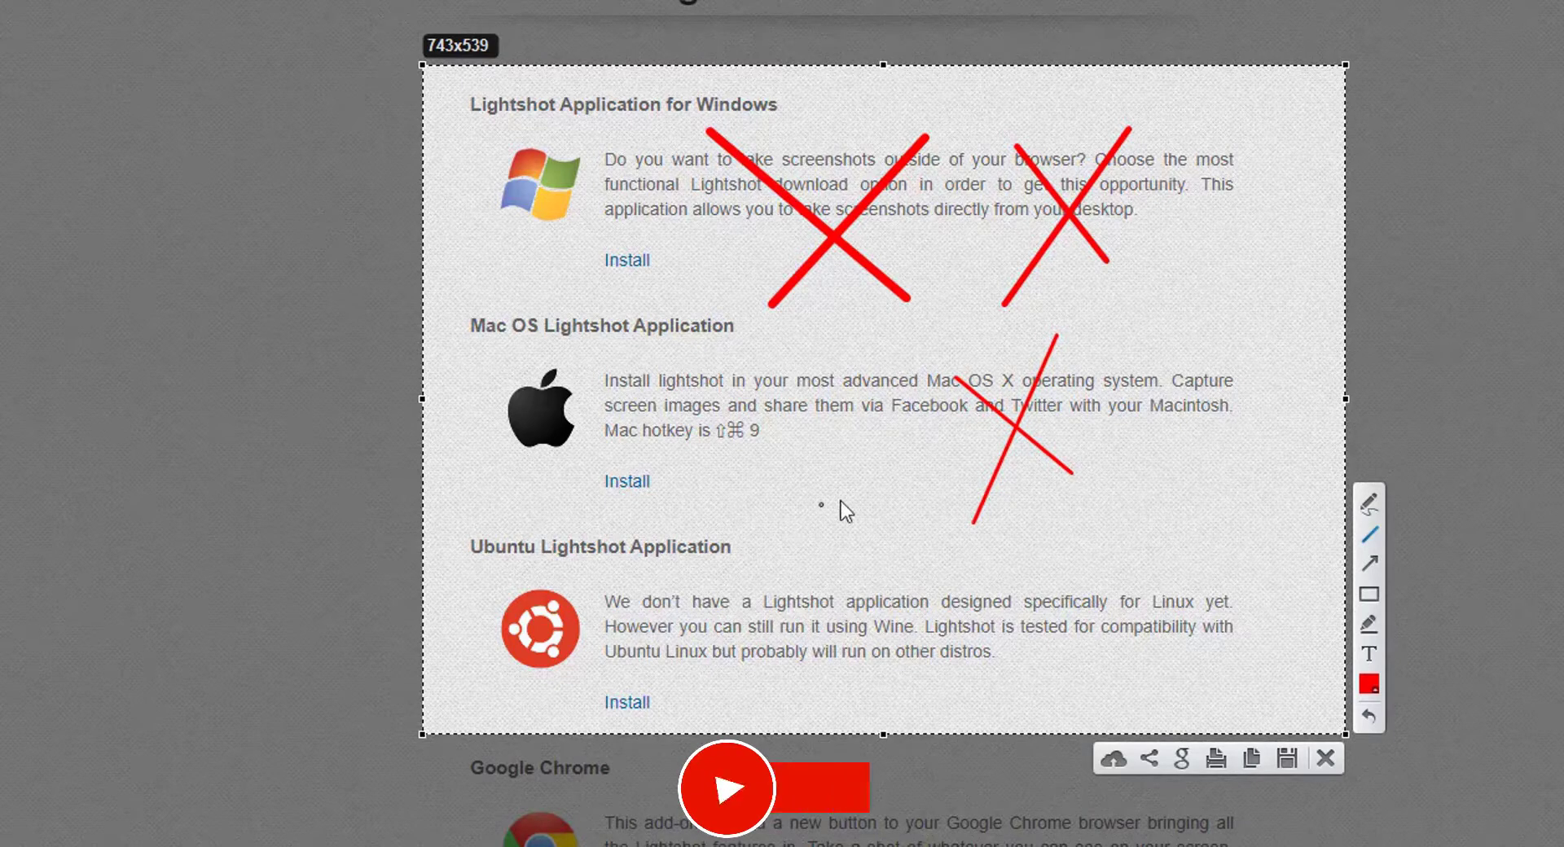
Undo all the red lines that form the three crosses
{"action": "left_click", "coordinate": [1368, 717]}
{"action": "left_click", "coordinate": [1369, 717]}
{"action": "left_click", "coordinate": [1368, 717]}
{"action": "left_click", "coordinate": [1368, 717]}
{"action": "left_click", "coordinate": [1368, 716]}
{"action": "left_click", "coordinate": [1368, 717]}
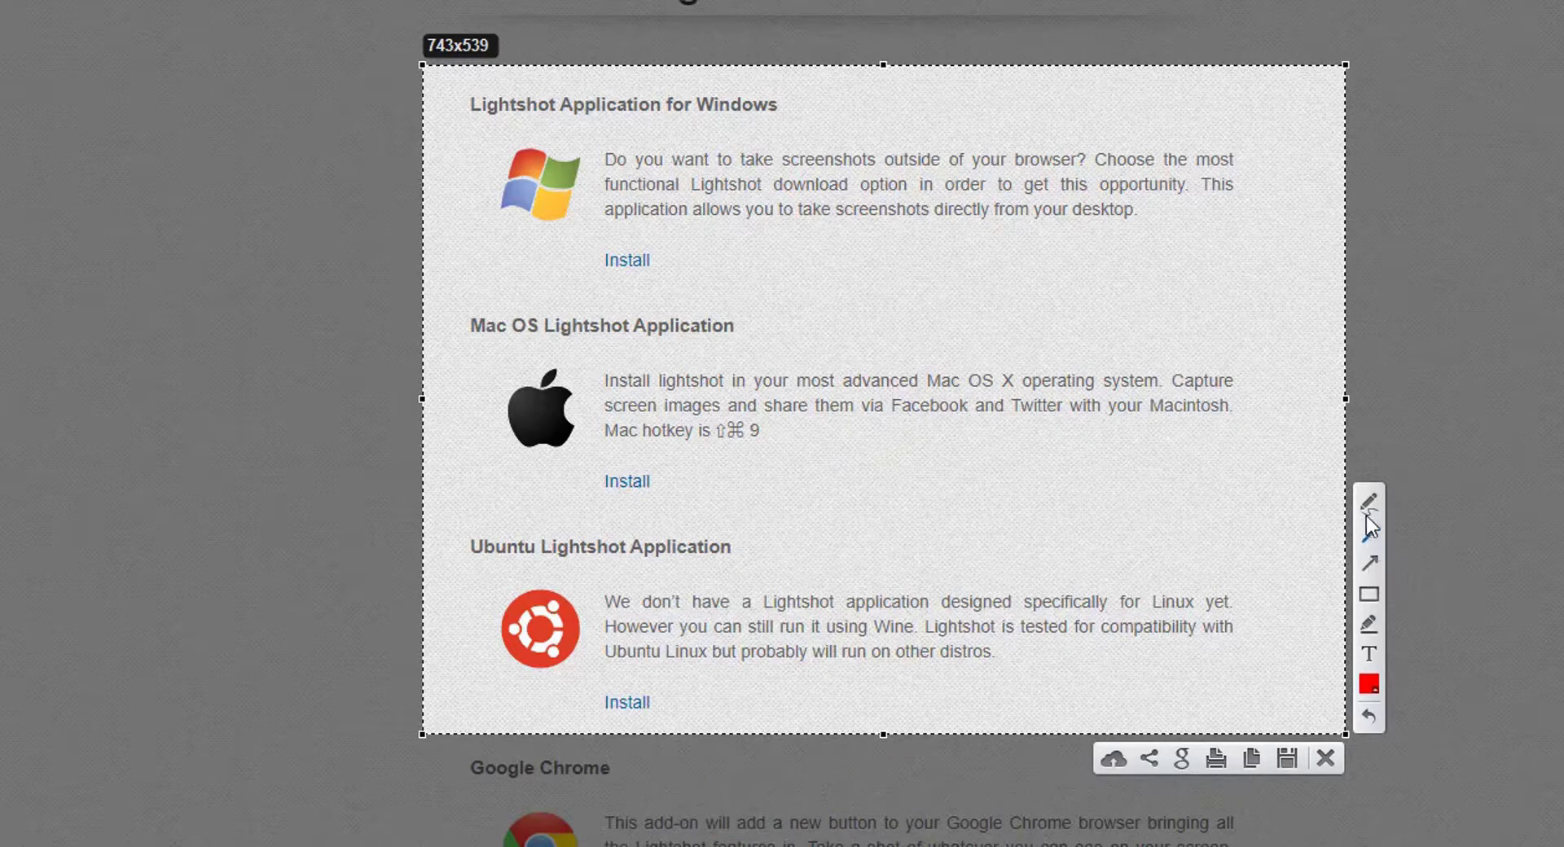
Underline the last line of the Windows description with a red line and undo it
{"action": "left_click_drag", "start_coordinate": [610, 227], "coordinate": [1151, 222]}
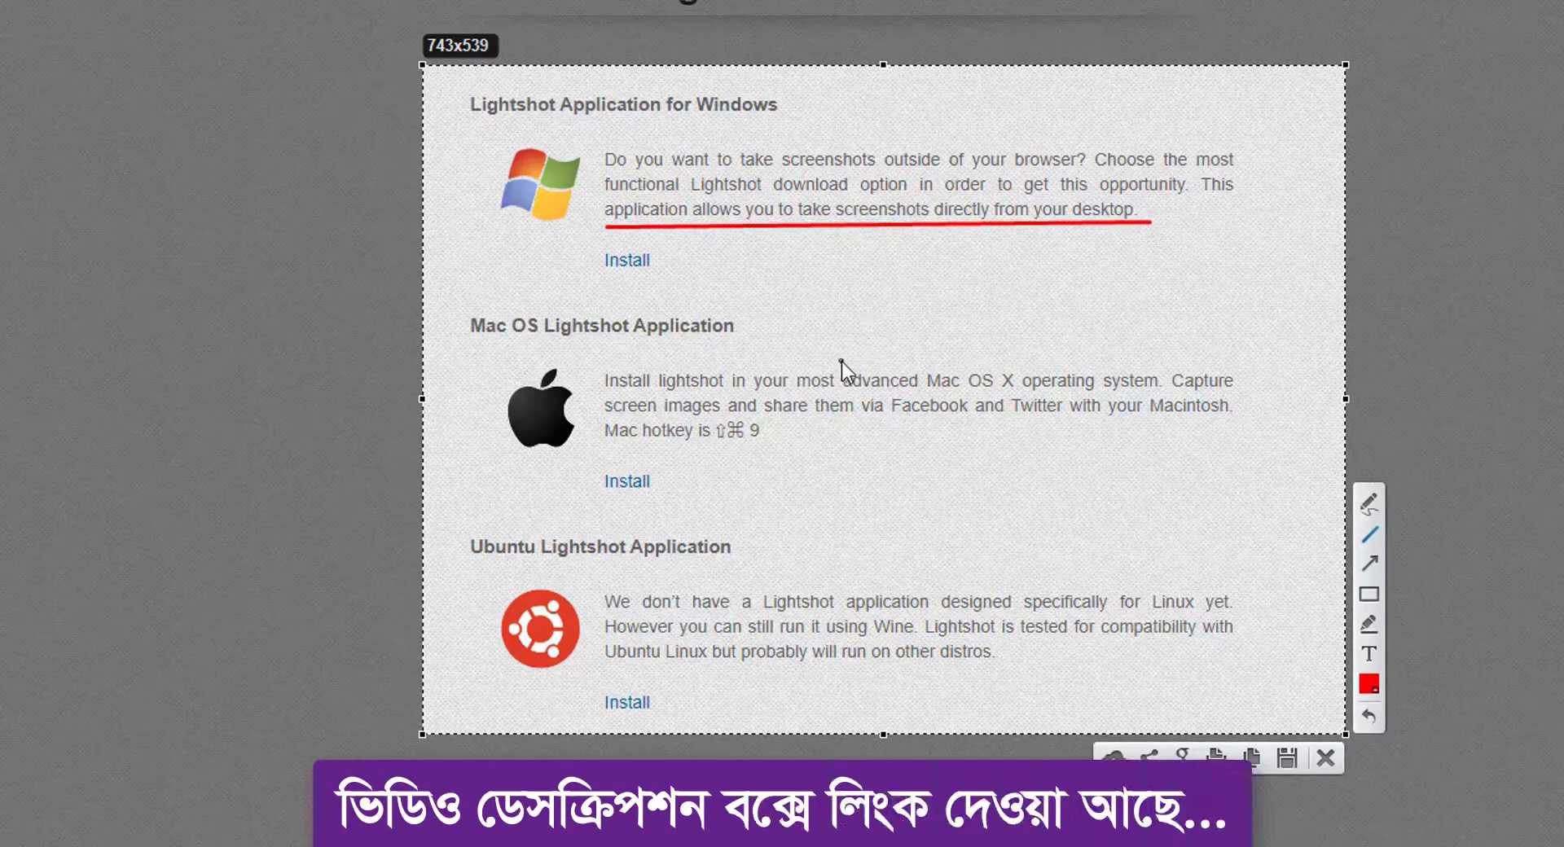
{"action": "left_click", "coordinate": [1371, 721]}
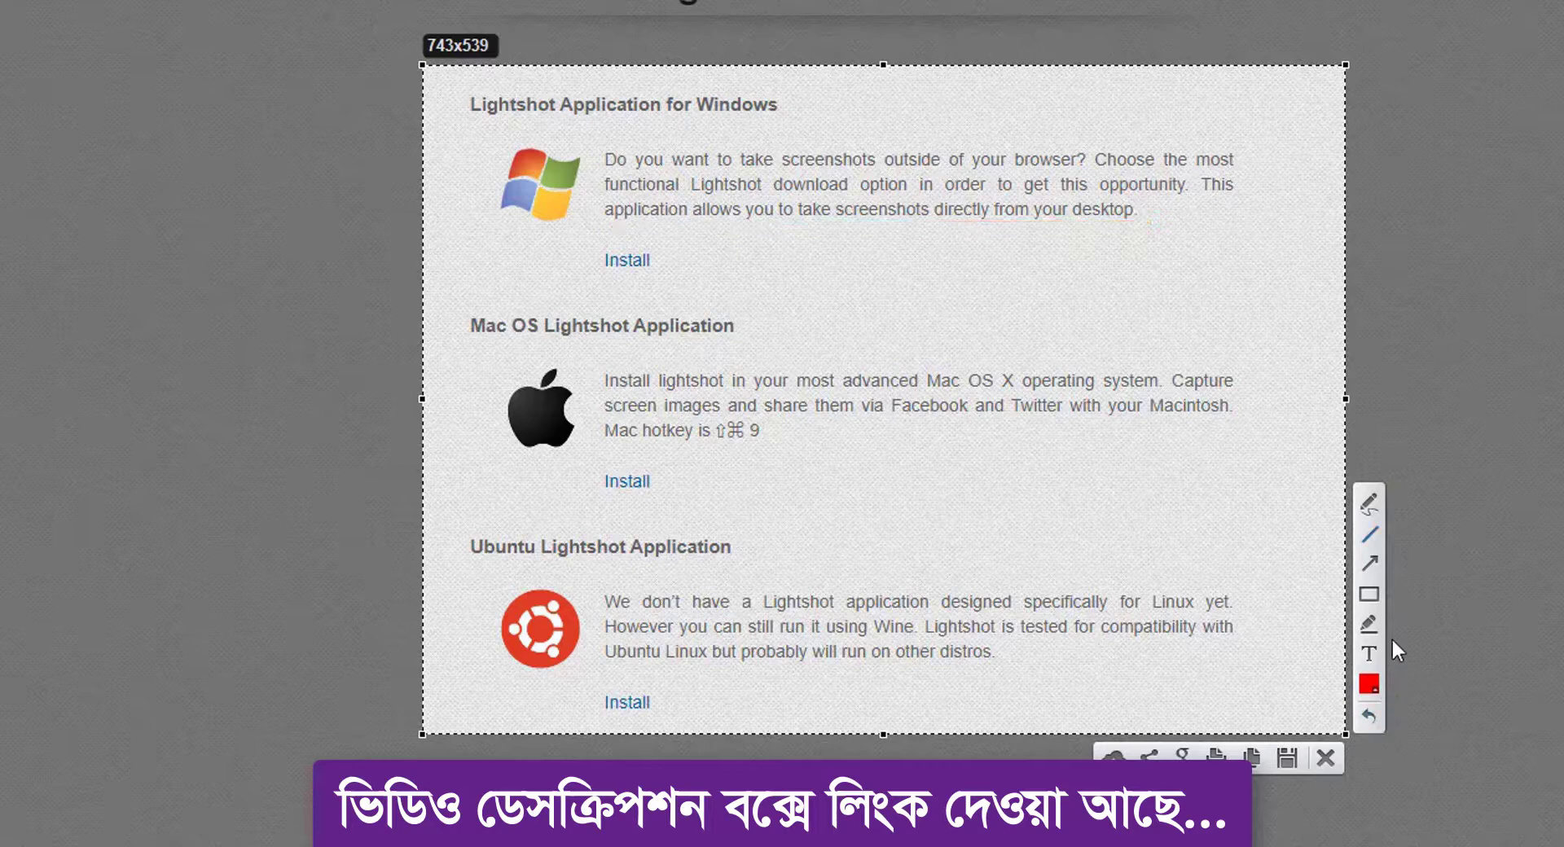
{"action": "left_click", "coordinate": [1371, 563]}
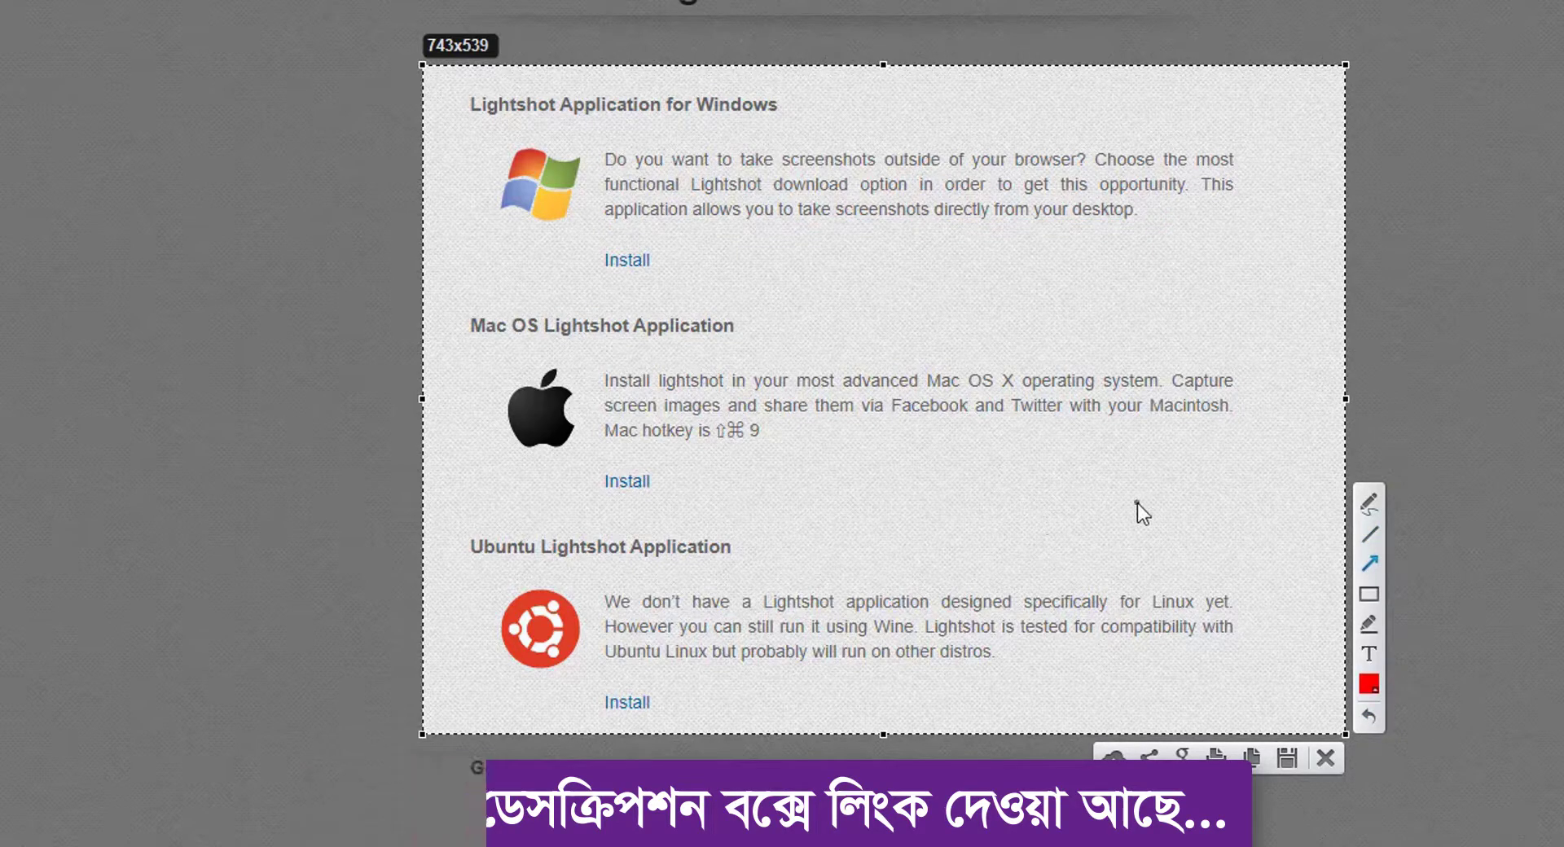
Frame the word "Macintosh." with a red rectangle and draw a red arrow pointing to it
{"action": "left_click", "coordinate": [1370, 595]}
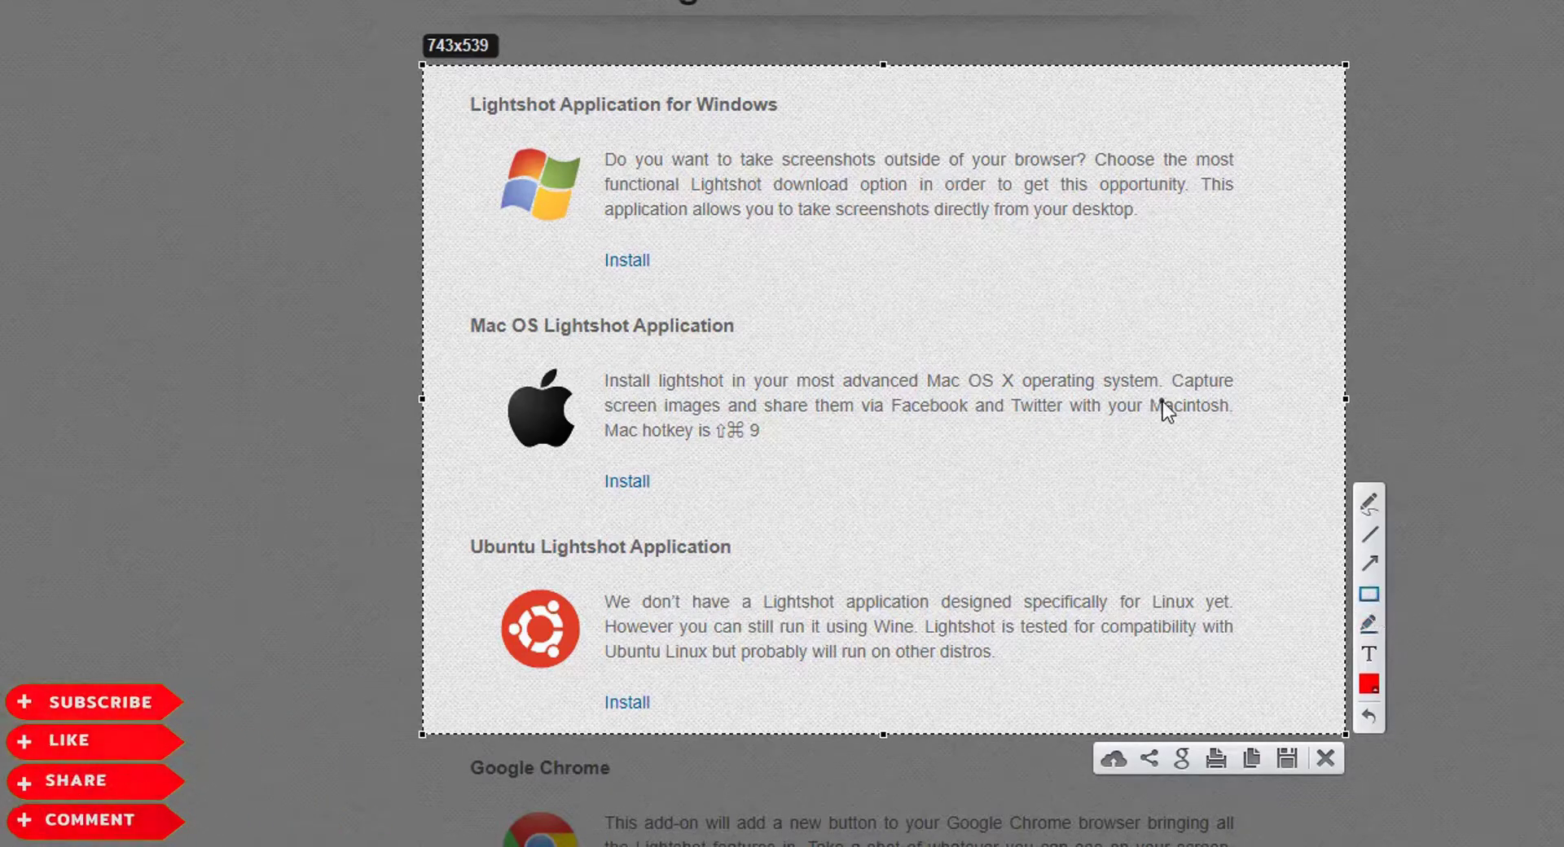
{"action": "left_click_drag", "start_coordinate": [1150, 398], "coordinate": [1255, 422]}
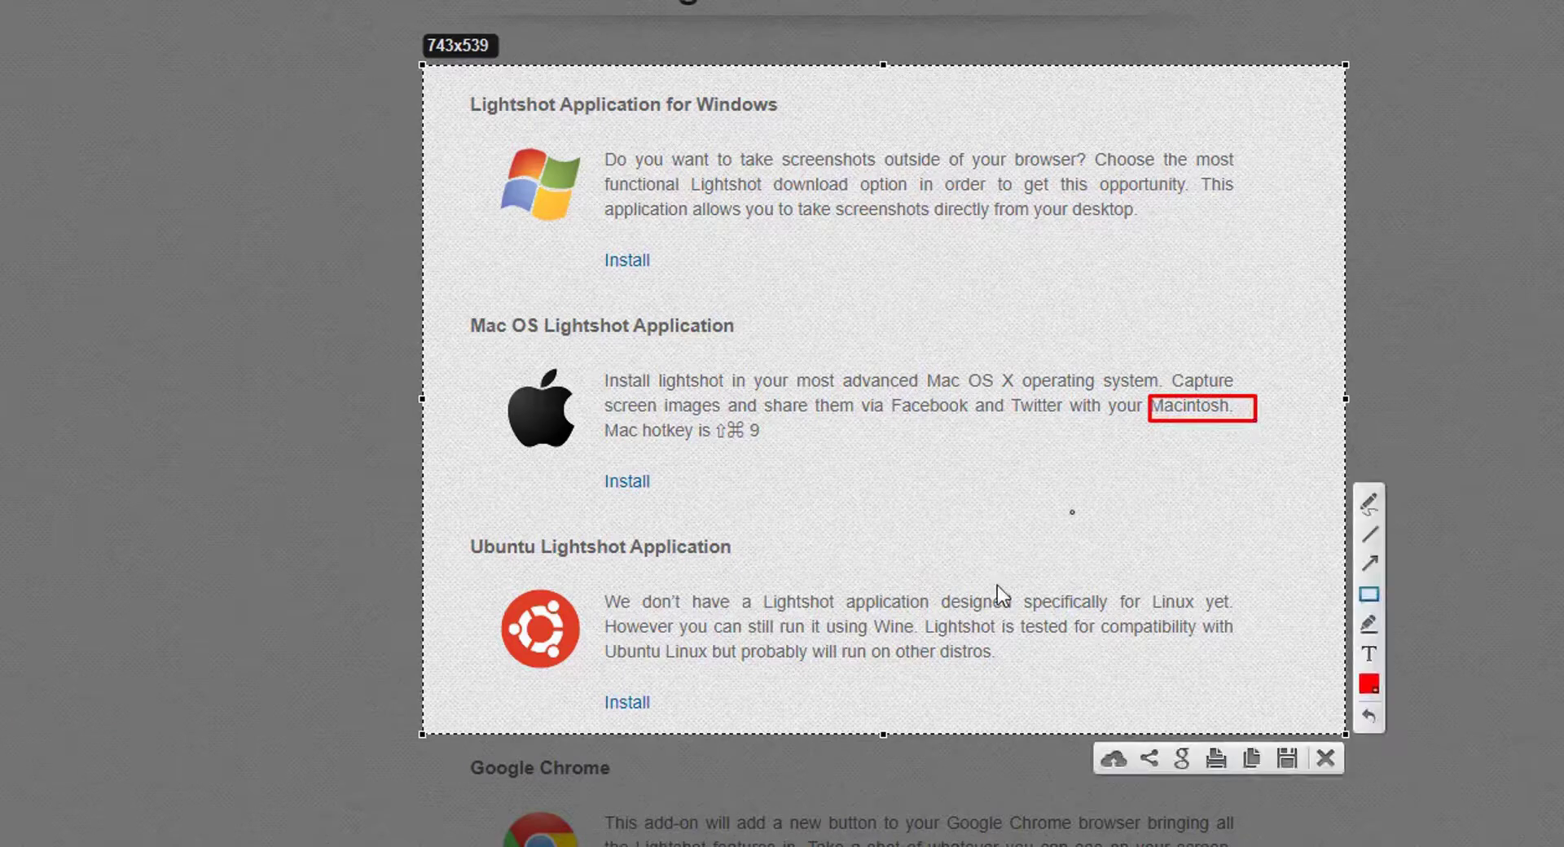
{"action": "left_click", "coordinate": [1370, 570]}
{"action": "left_click_drag", "start_coordinate": [931, 534], "coordinate": [1137, 428]}
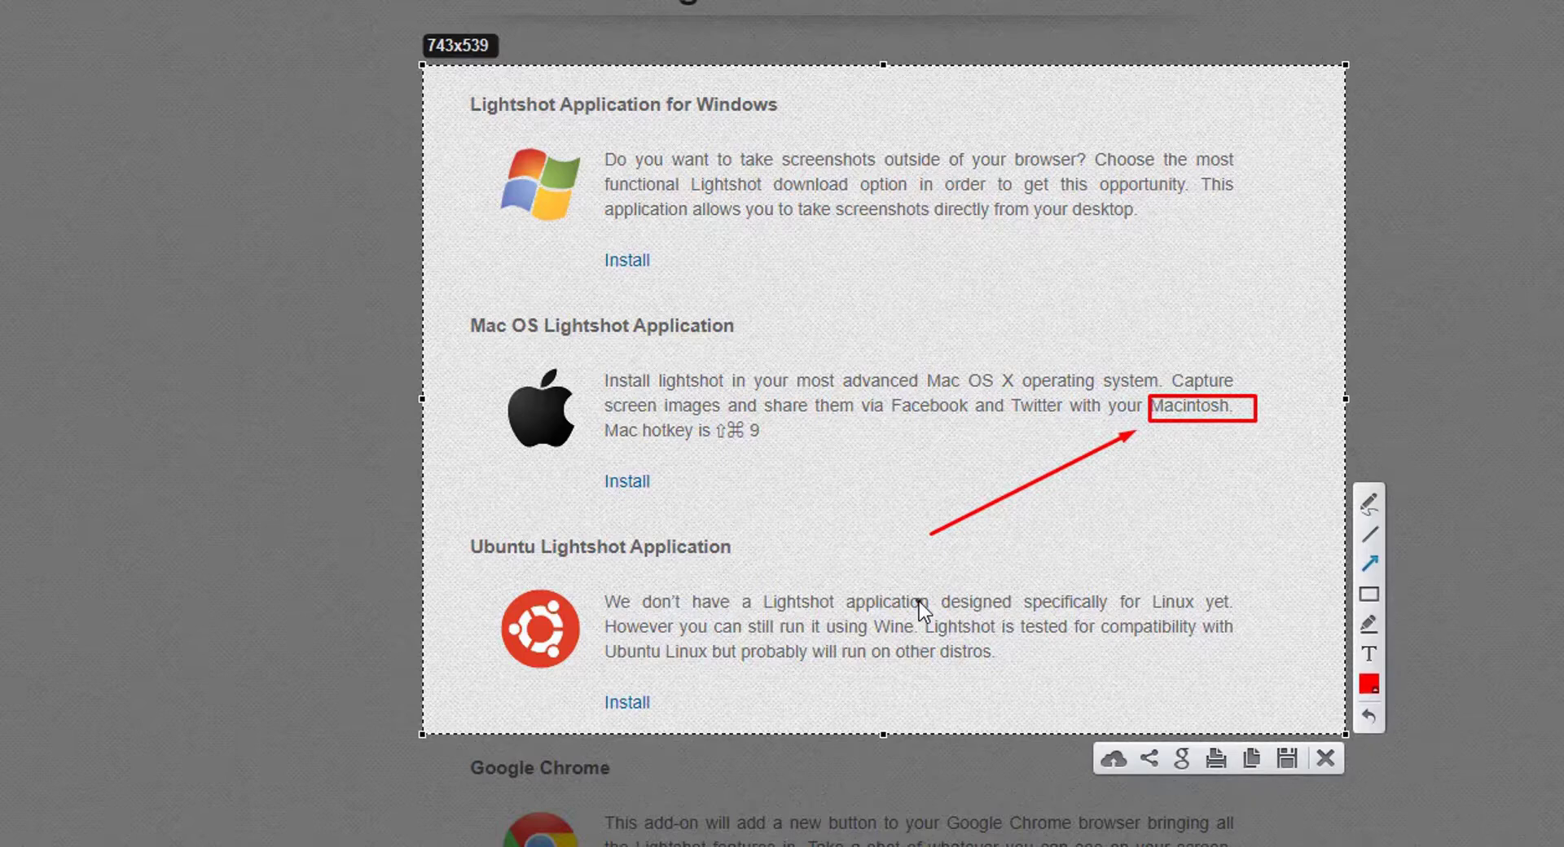
Add the red text "vaiya ki problems" beneath the arrow and enlarge it
{"action": "left_click", "coordinate": [1371, 654]}
{"action": "left_click", "coordinate": [1059, 534]}
{"action": "type", "text": "vaiya ki problems"}
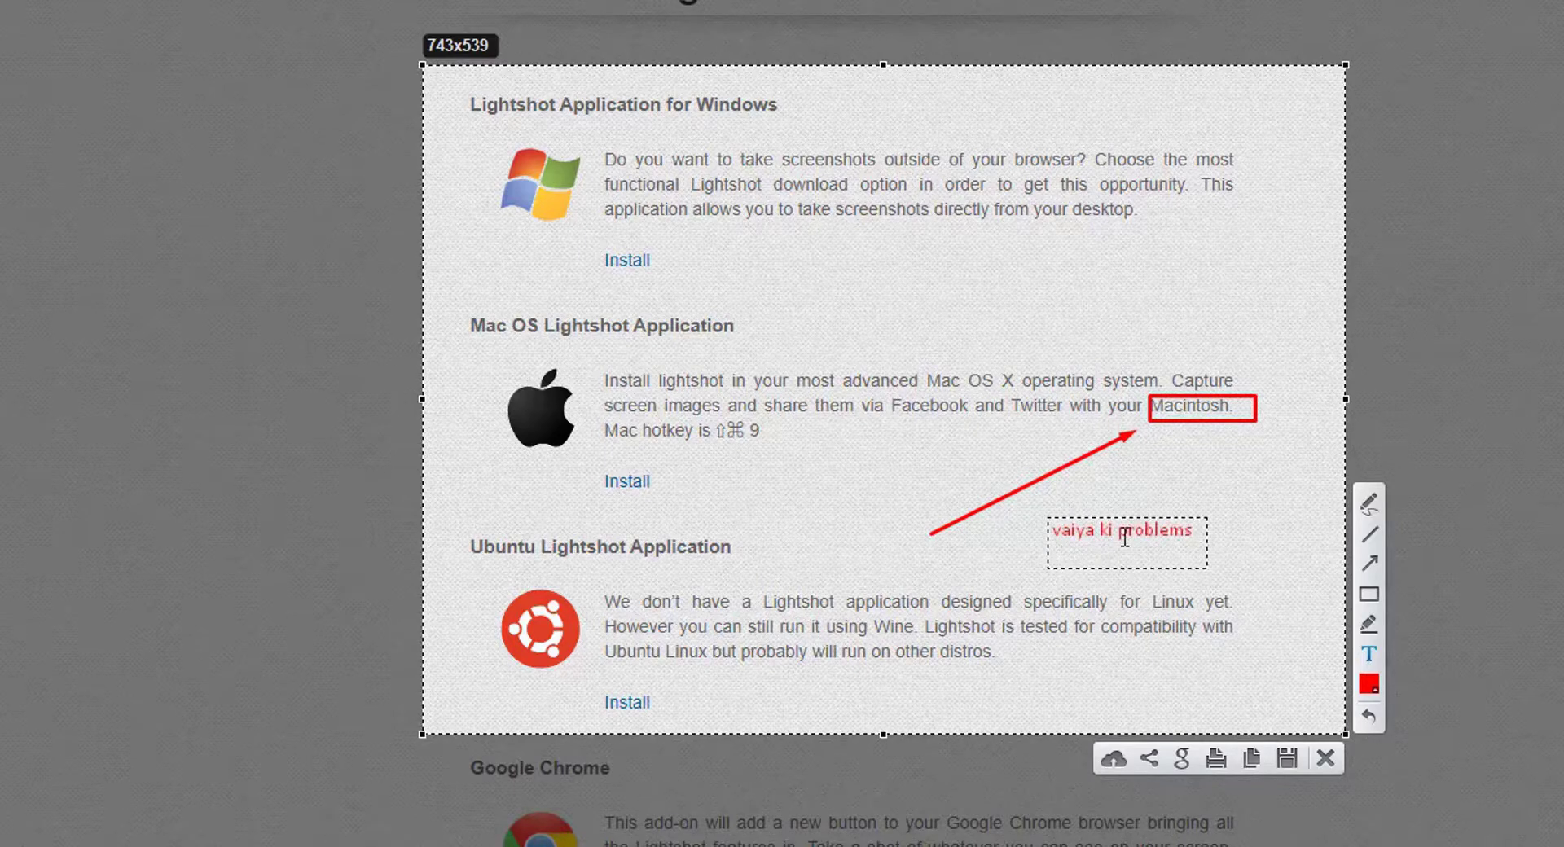
{"action": "scroll", "coordinate": [1124, 538], "scroll_direction": "up", "scroll_amount": 5}
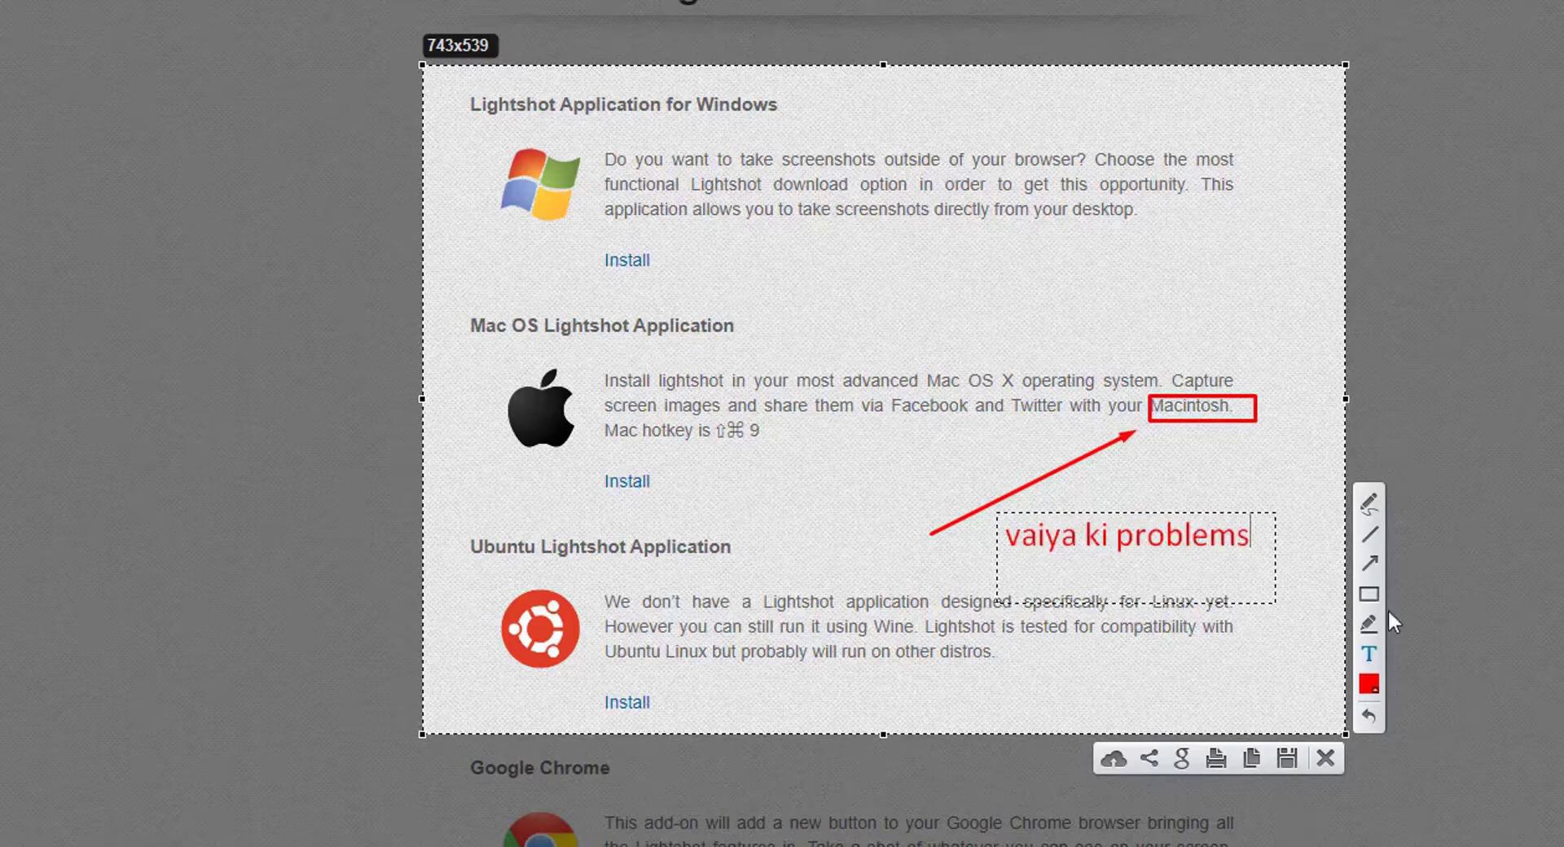
Undo the text, arrow and rectangle annotations on the capture
{"action": "left_click", "coordinate": [1369, 716]}
{"action": "left_click", "coordinate": [1369, 716]}
{"action": "left_click", "coordinate": [1369, 716]}
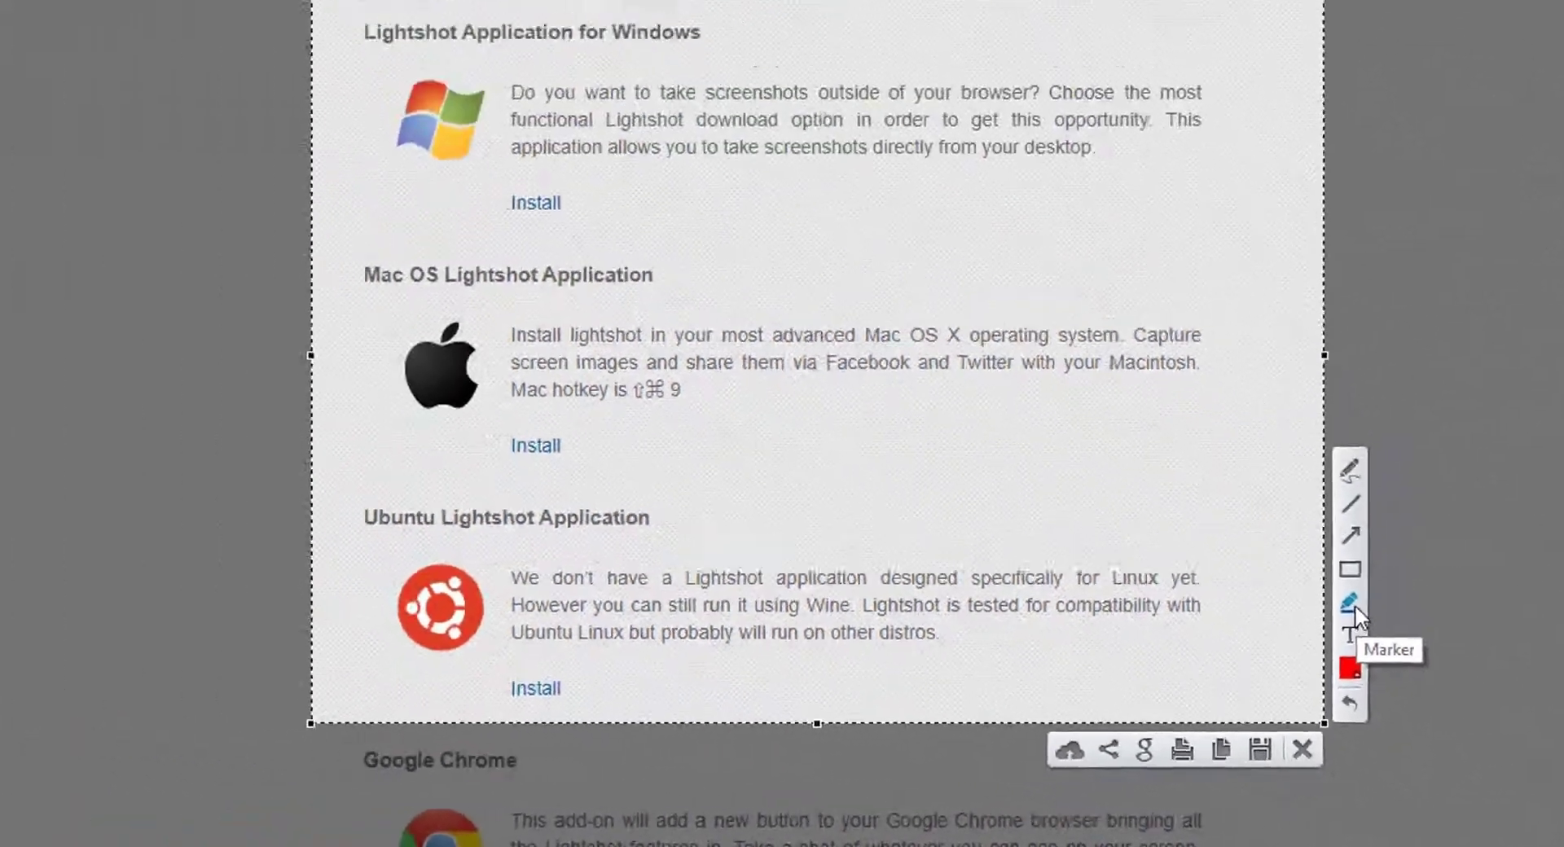
Scribble over the capture with the Marker once in yellow and twice in red, and close the capture
{"action": "left_click", "coordinate": [1242, 477]}
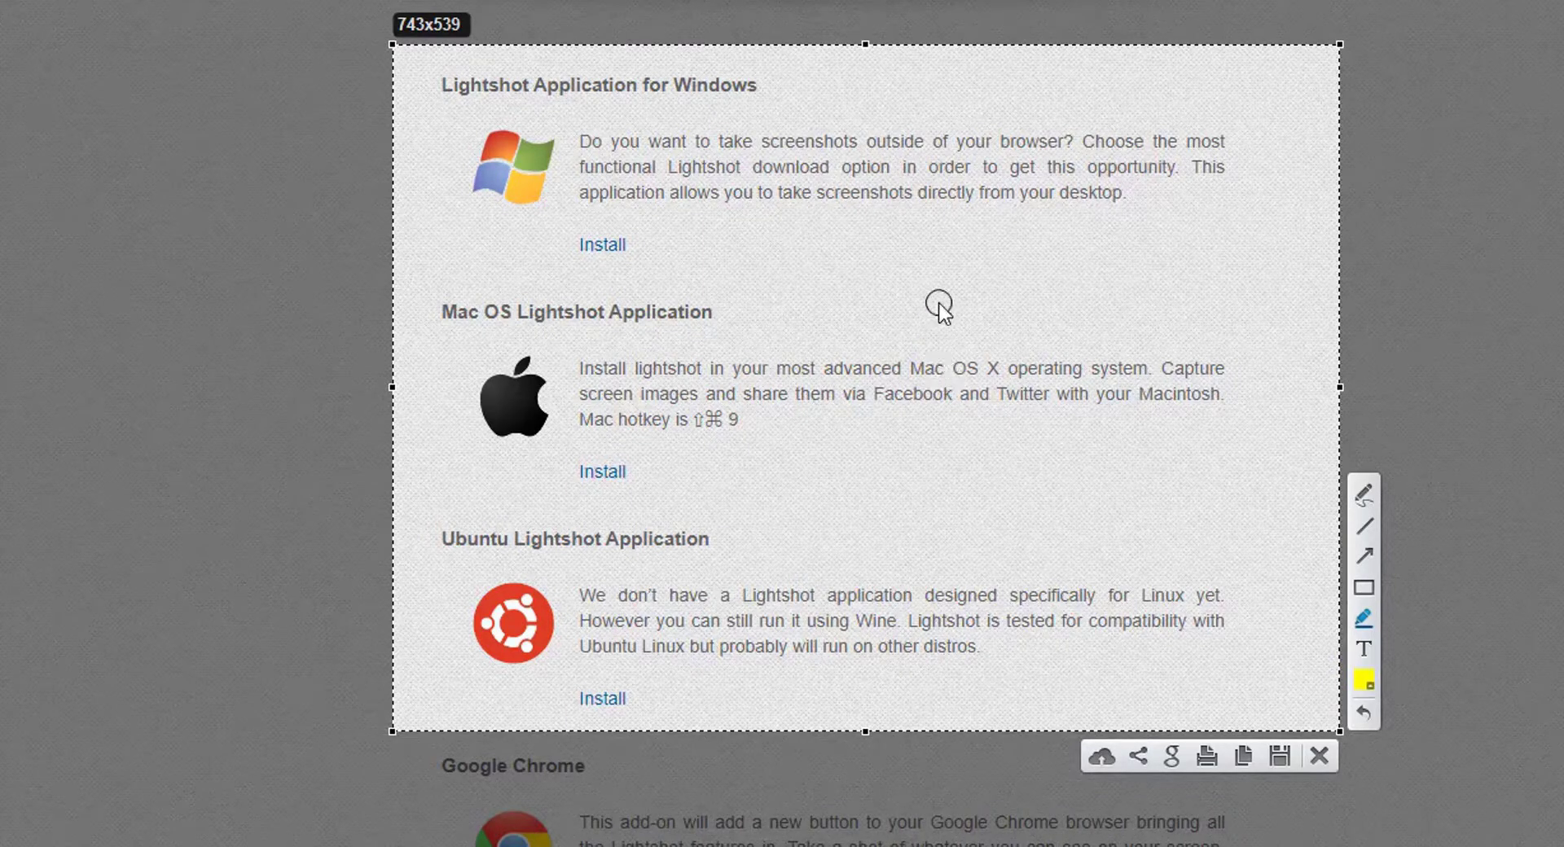
{"action": "mouse_move", "coordinate": [927, 286]}
{"action": "left_mouse_down"}
{"action": "mouse_move", "coordinate": [942, 350]}
{"action": "mouse_move", "coordinate": [1303, 295]}
{"action": "left_mouse_up"}
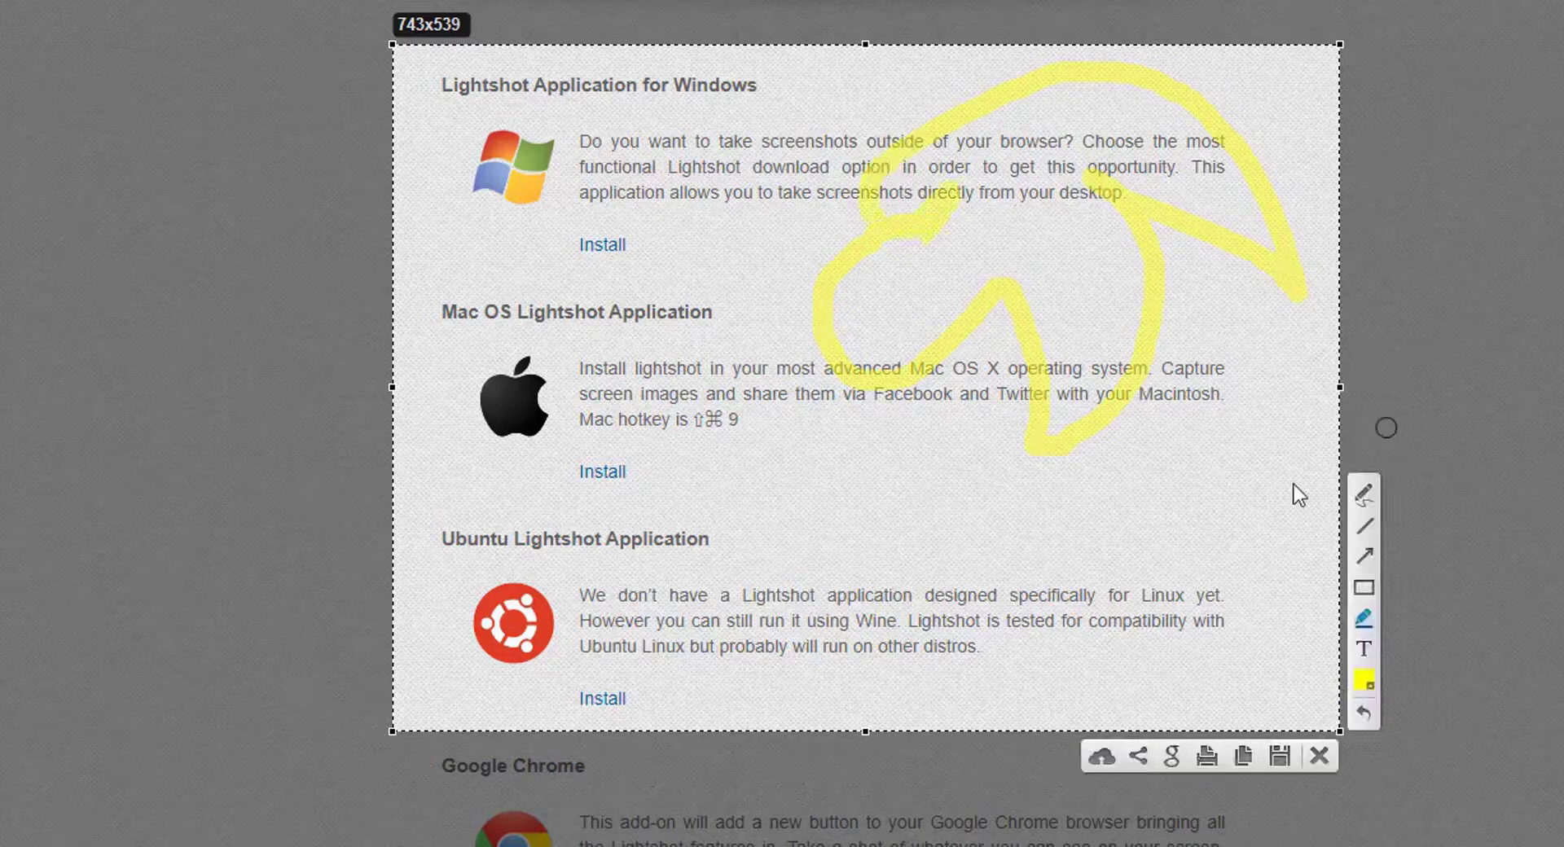
{"action": "left_click", "coordinate": [1368, 687]}
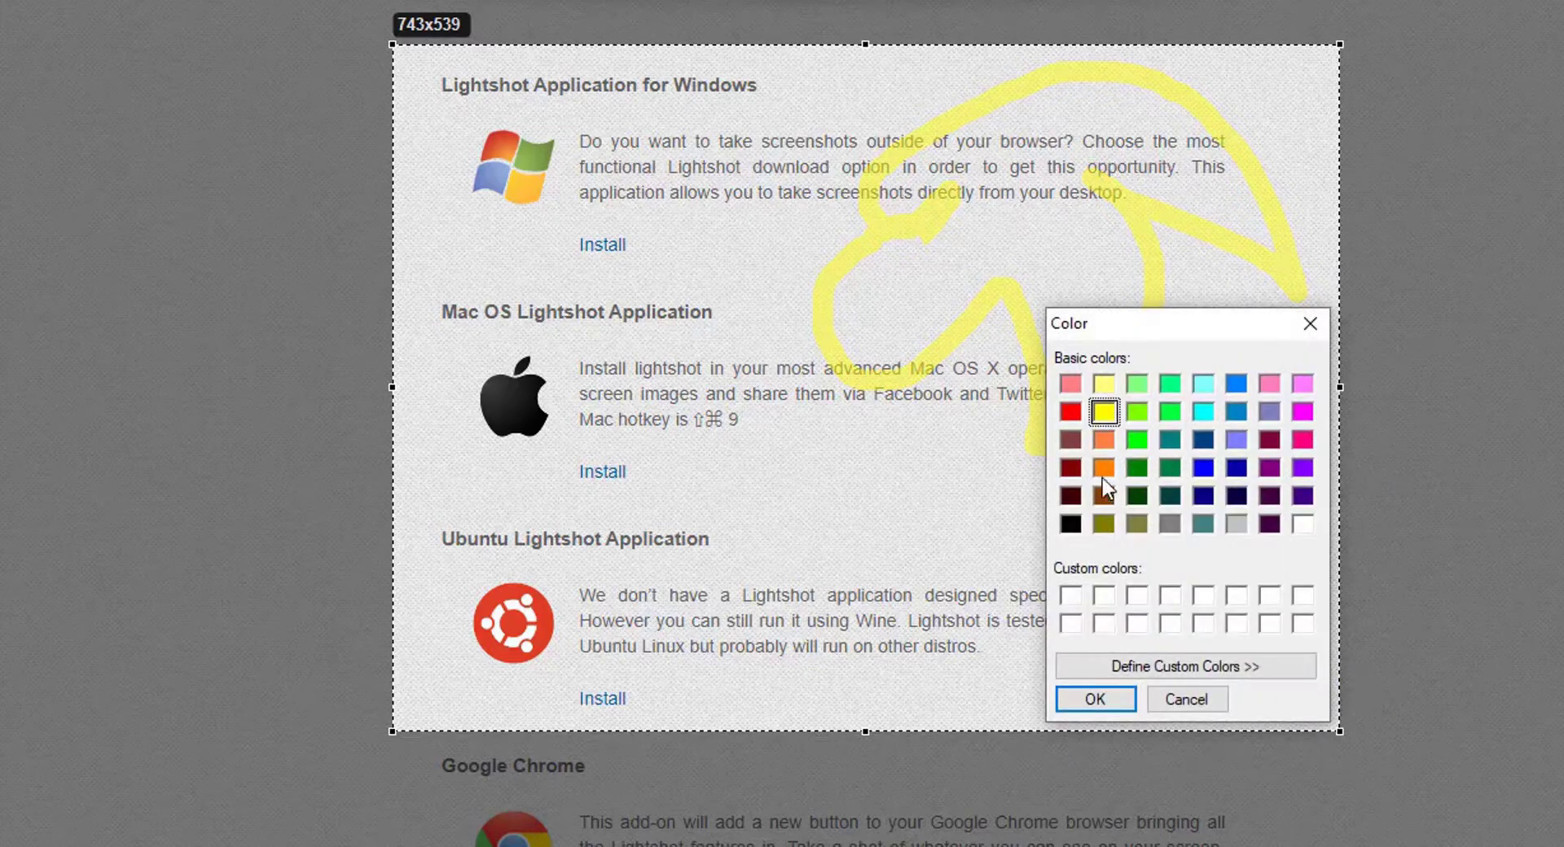
{"action": "left_click", "coordinate": [1070, 411]}
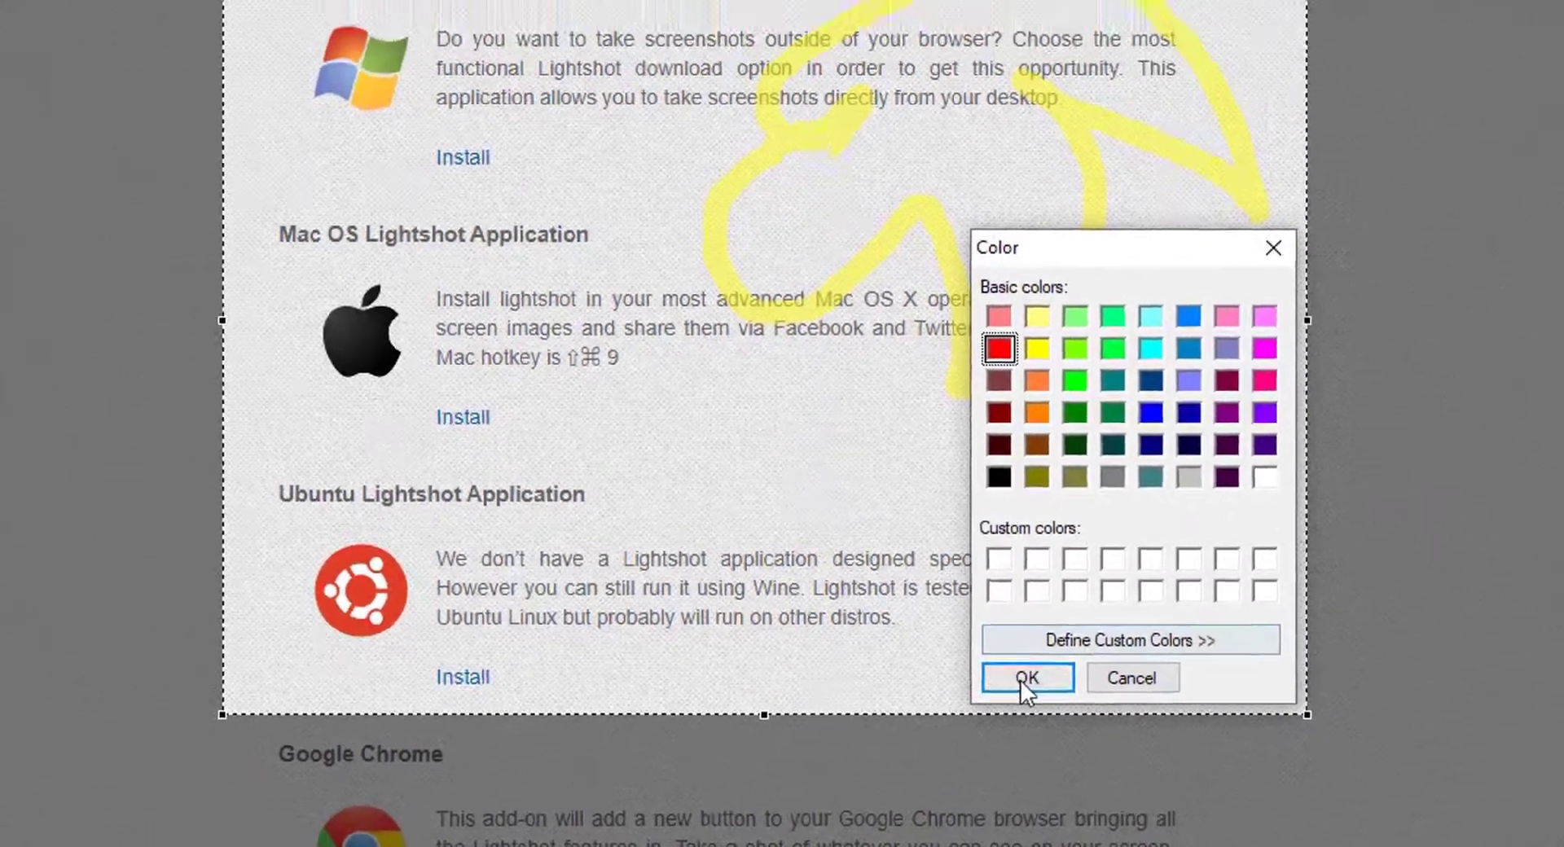
{"action": "left_click", "coordinate": [1094, 699]}
{"action": "mouse_move", "coordinate": [715, 454]}
{"action": "left_mouse_down"}
{"action": "mouse_move", "coordinate": [811, 506]}
{"action": "mouse_move", "coordinate": [644, 444]}
{"action": "mouse_move", "coordinate": [680, 501]}
{"action": "left_mouse_up"}
{"action": "mouse_move", "coordinate": [1090, 506]}
{"action": "left_mouse_down"}
{"action": "mouse_move", "coordinate": [1146, 609]}
{"action": "mouse_move", "coordinate": [1087, 498]}
{"action": "left_mouse_up"}
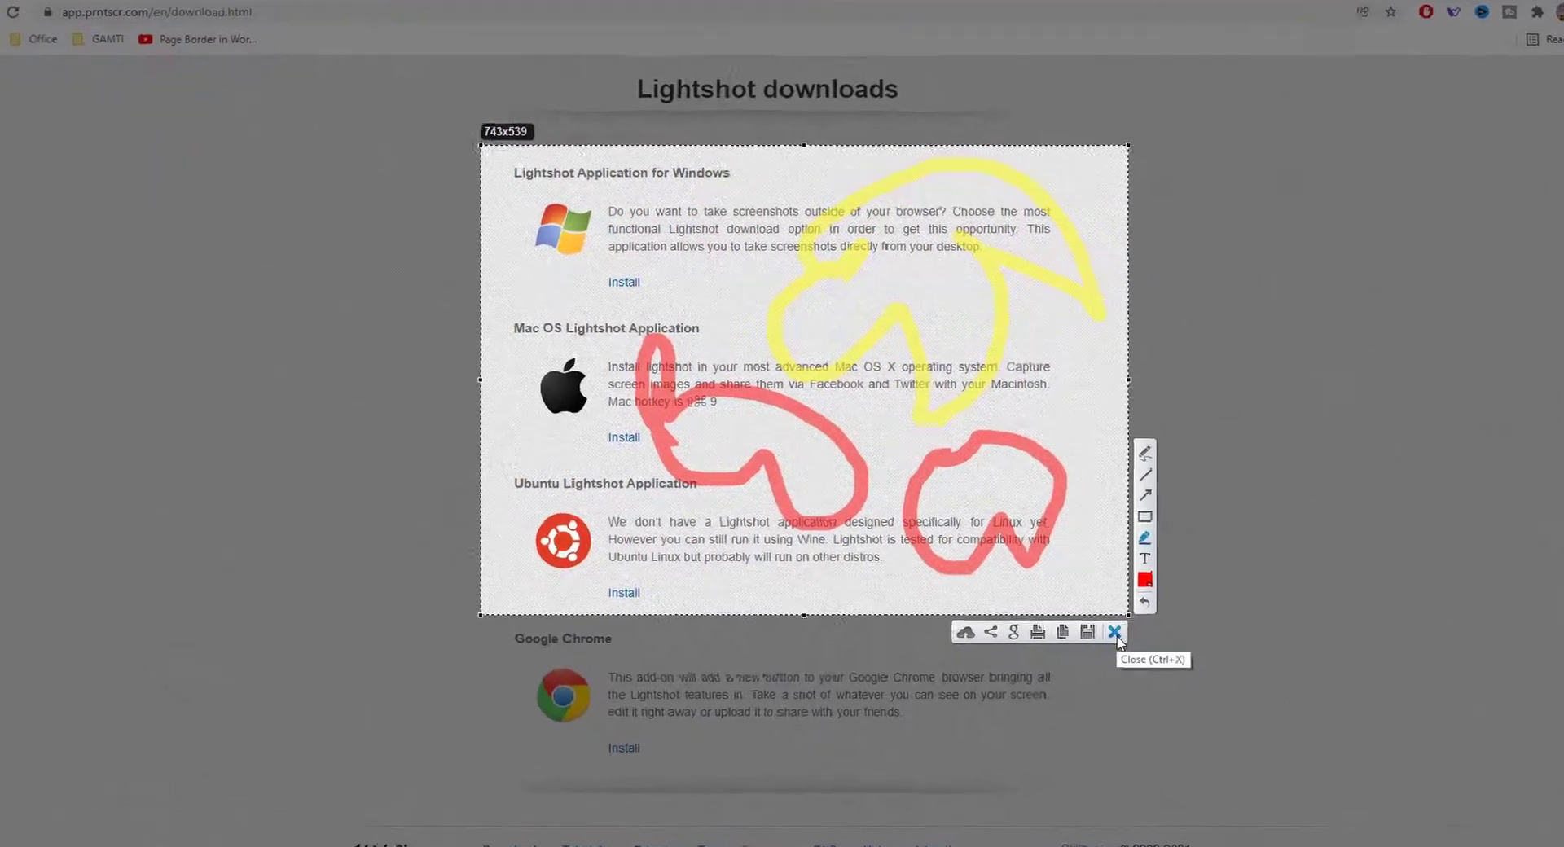
{"action": "left_click", "coordinate": [1115, 634]}
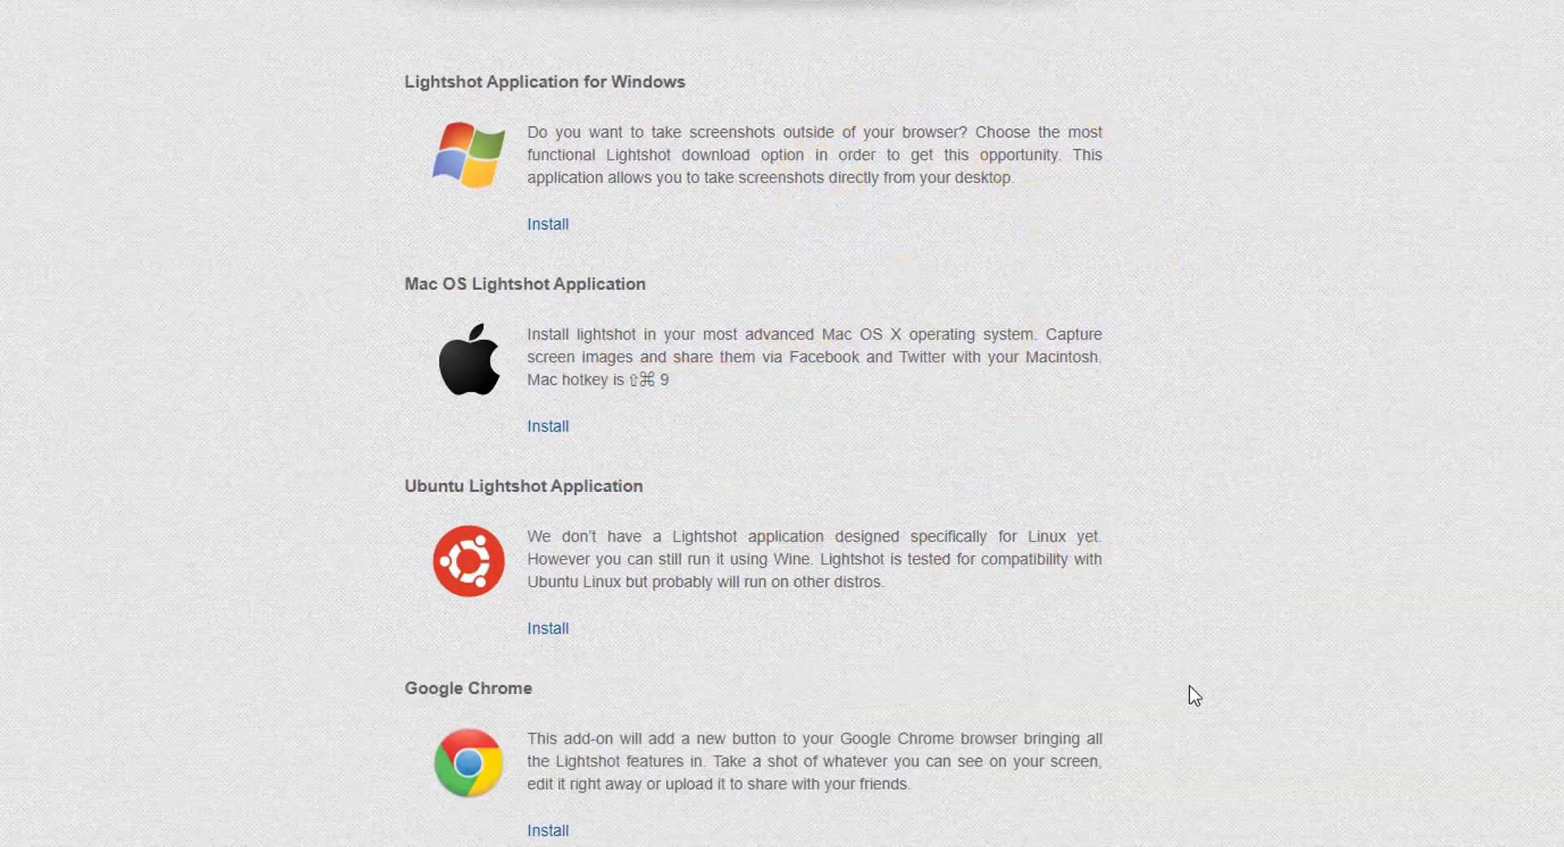
Capture the page area from above the Windows section to the Google Chrome heading and copy it to the clipboard
{"action": "key", "text": "Print"}
{"action": "left_click_drag", "start_coordinate": [237, 0], "coordinate": [1188, 729]}
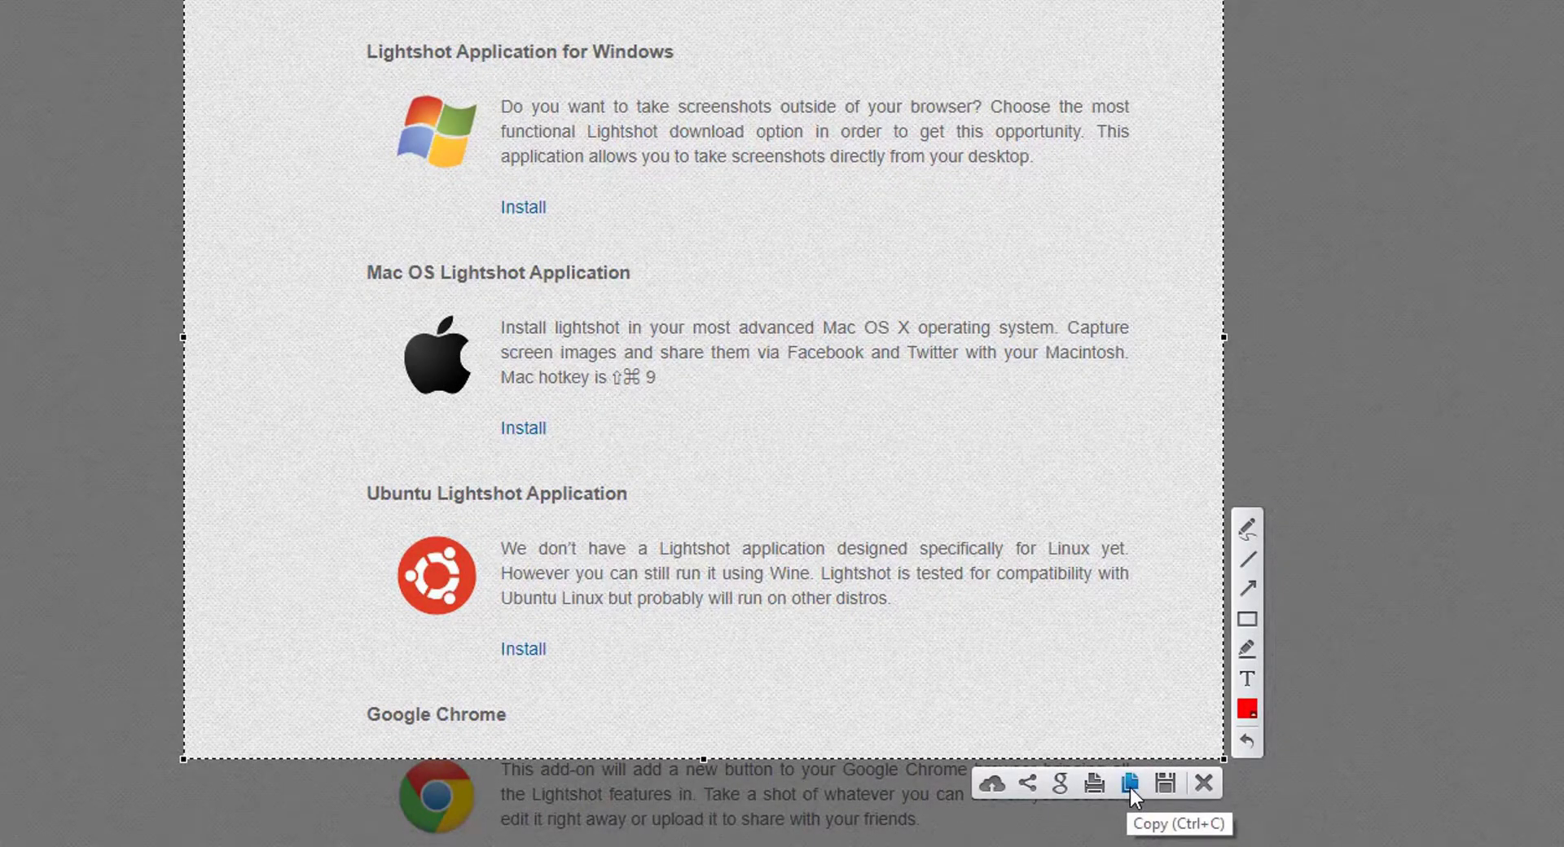
{"action": "left_click", "coordinate": [1130, 787]}
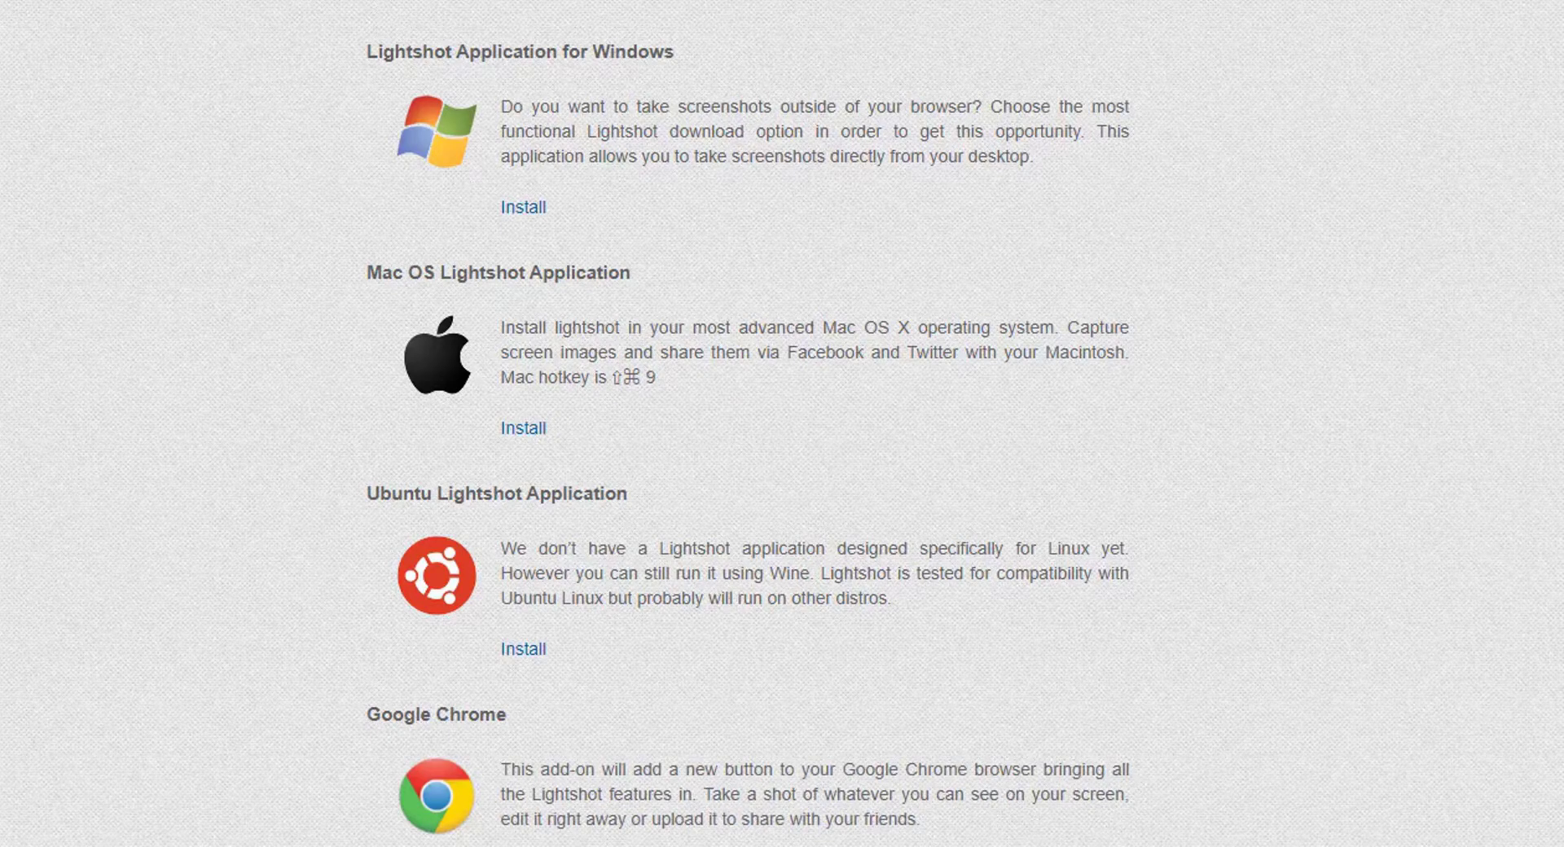
Open web.whatsapp.com in the empty browser tab
{"action": "left_click", "coordinate": [220, 13]}
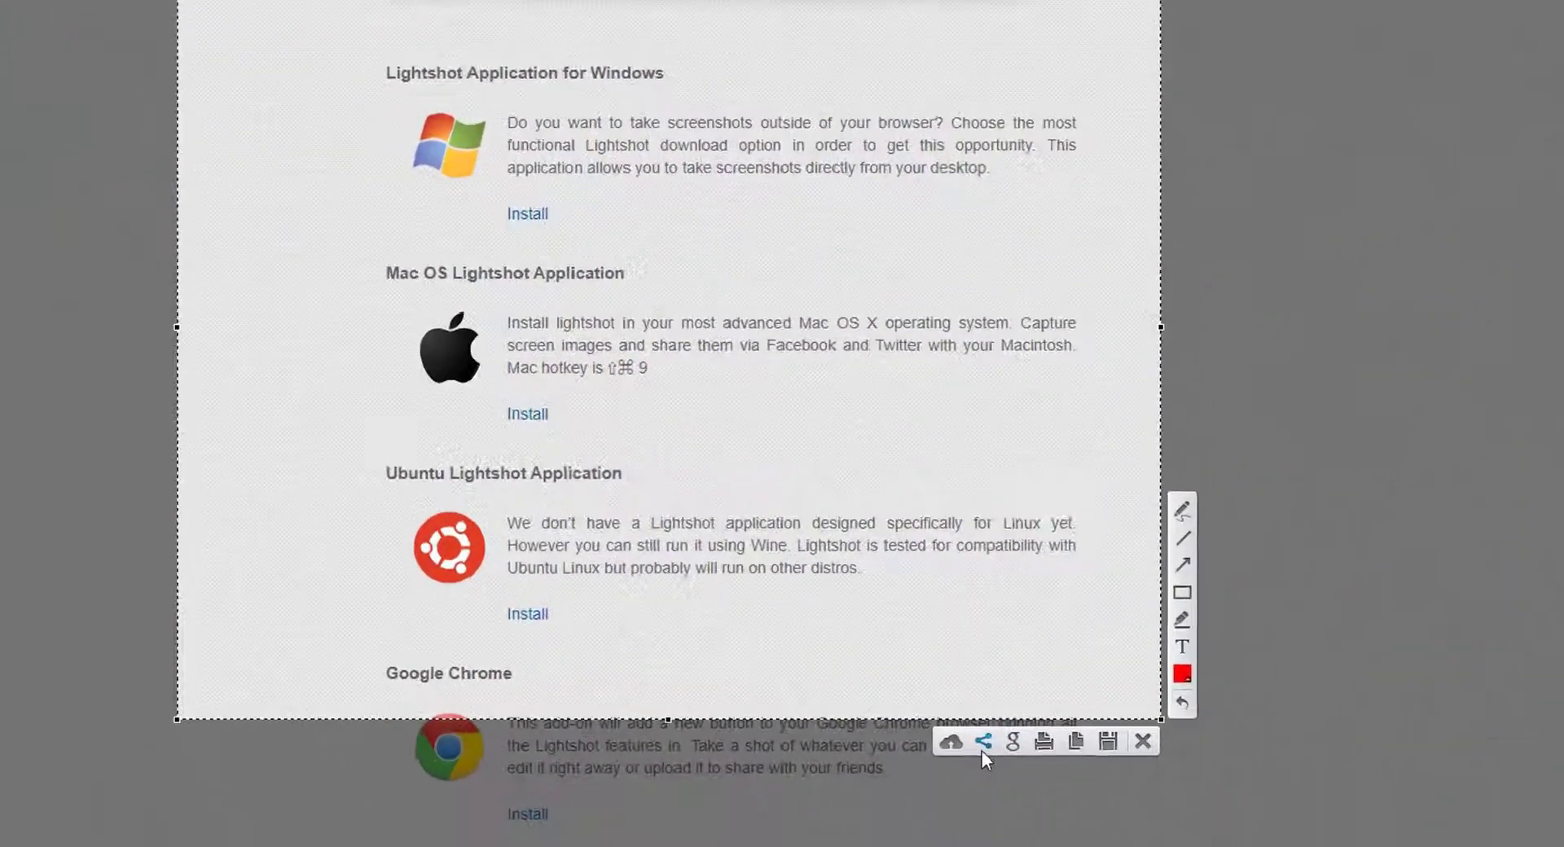
{"action": "left_click", "coordinate": [985, 762]}
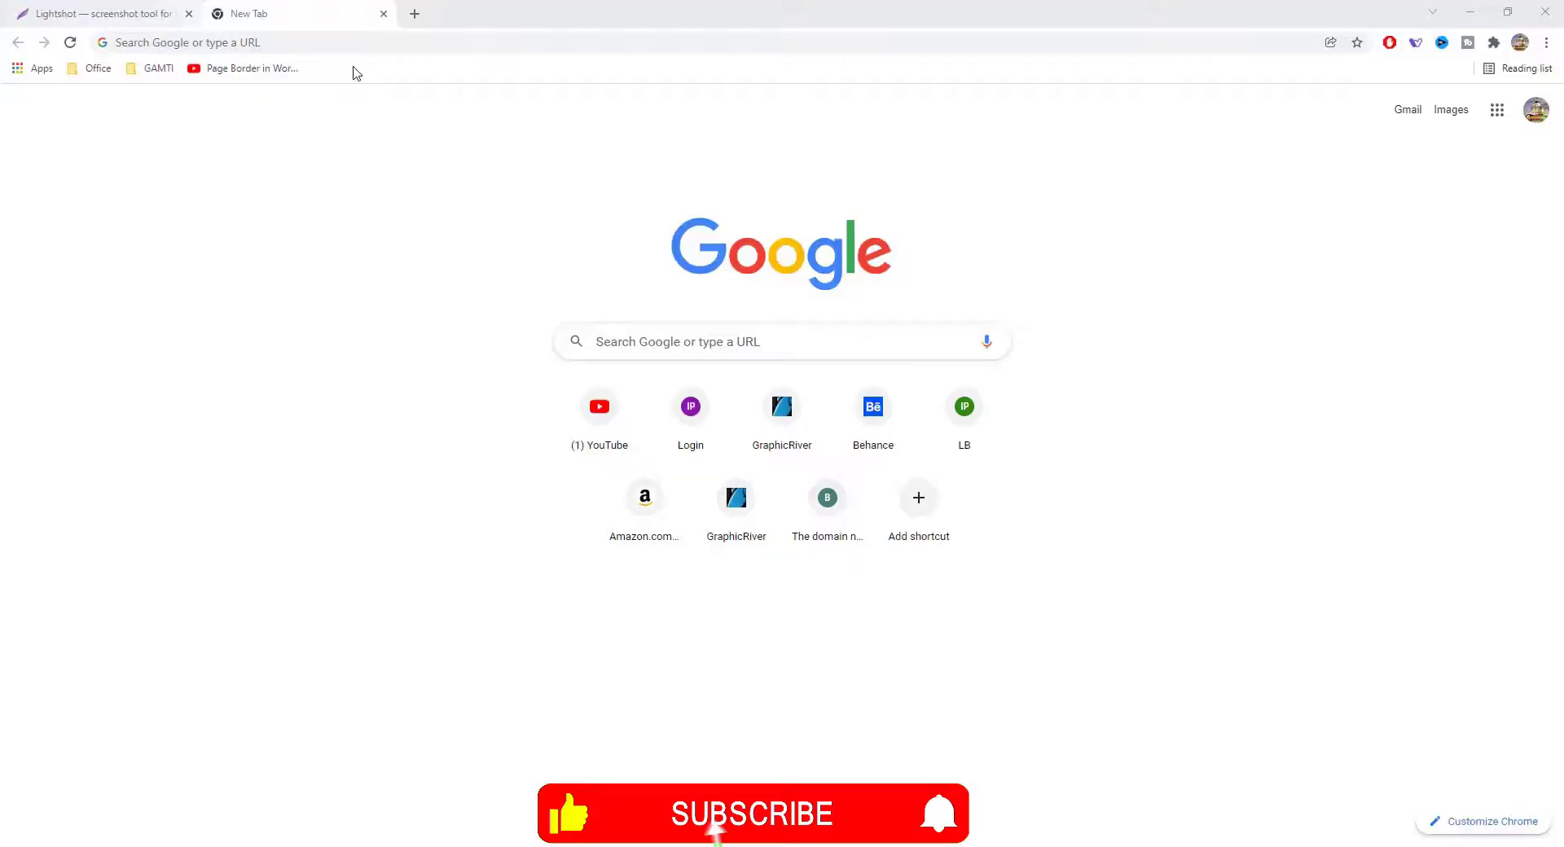
{"action": "left_click", "coordinate": [305, 42]}
{"action": "type", "text": "web.whatsapp.com"}
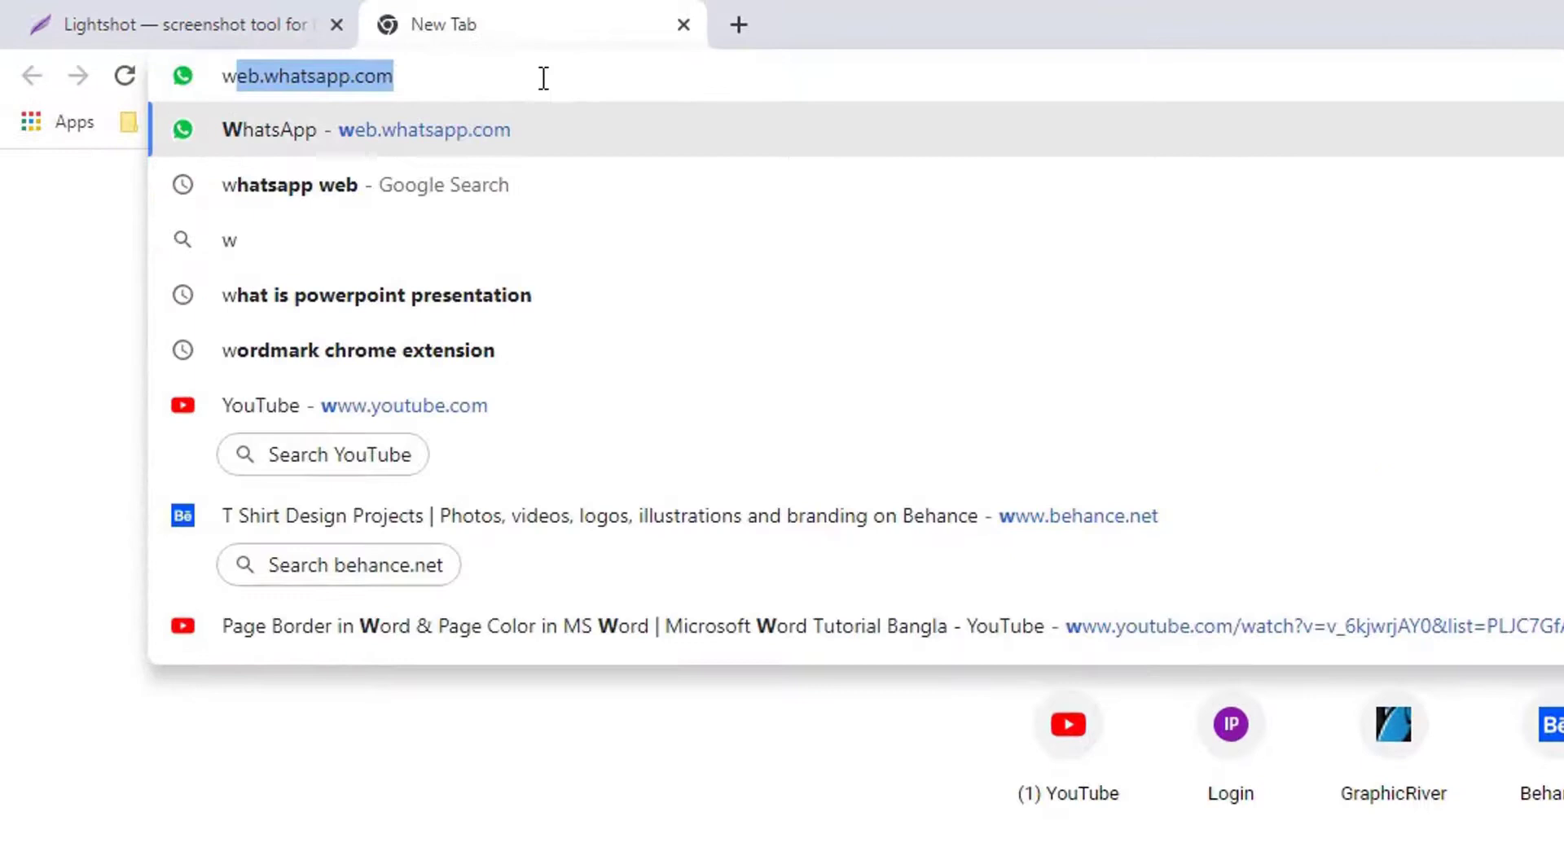
{"action": "key", "text": "Return"}
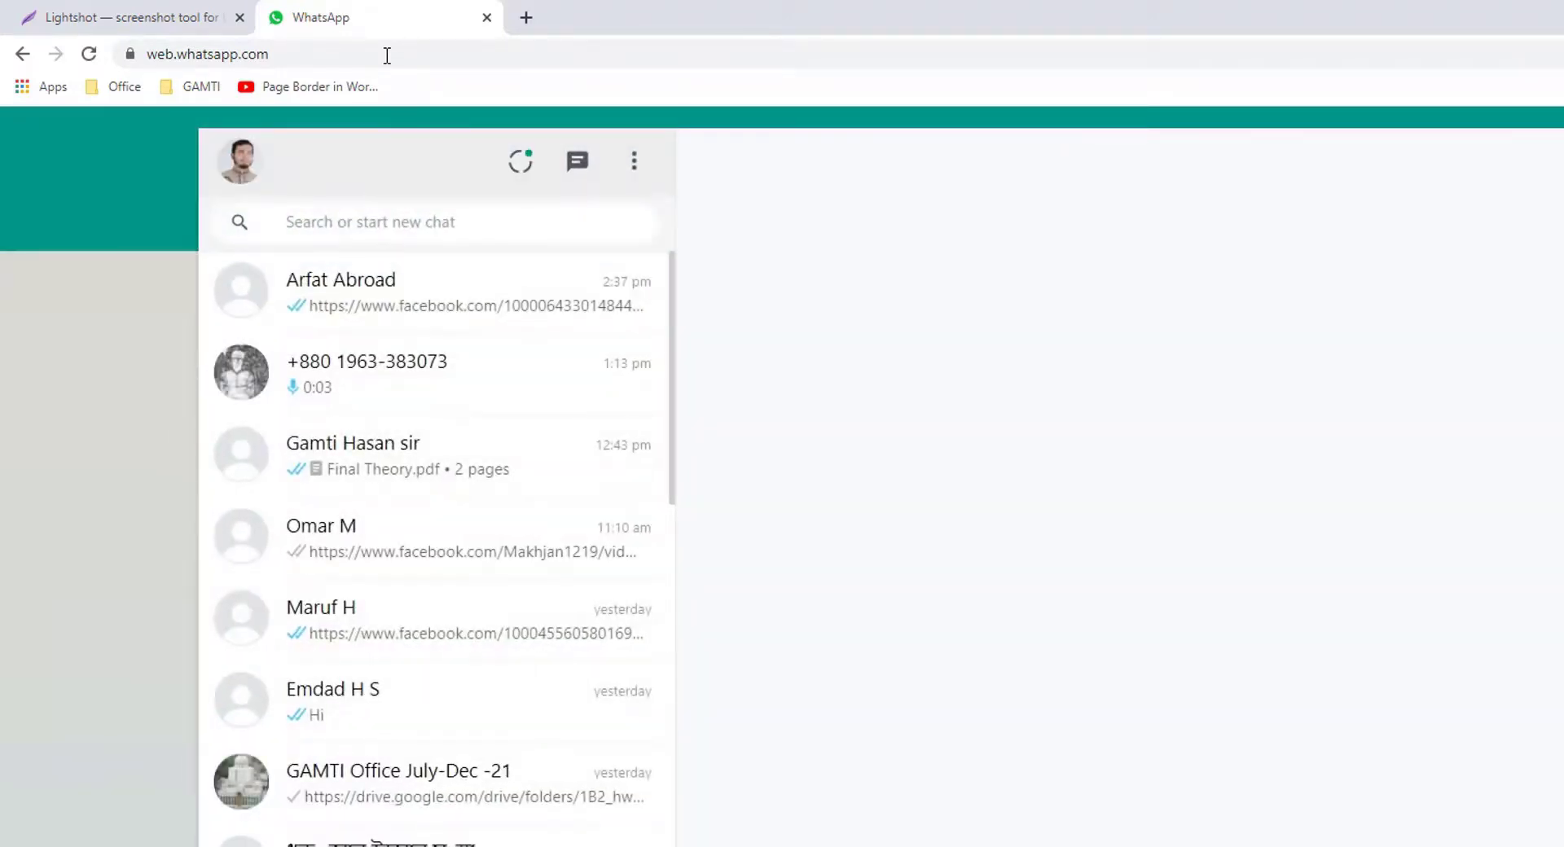
Return to the Lightshot downloads page and capture an area of about 731x550 around the Windows, Mac OS and Ubuntu sections
{"action": "left_click", "coordinate": [165, 17]}
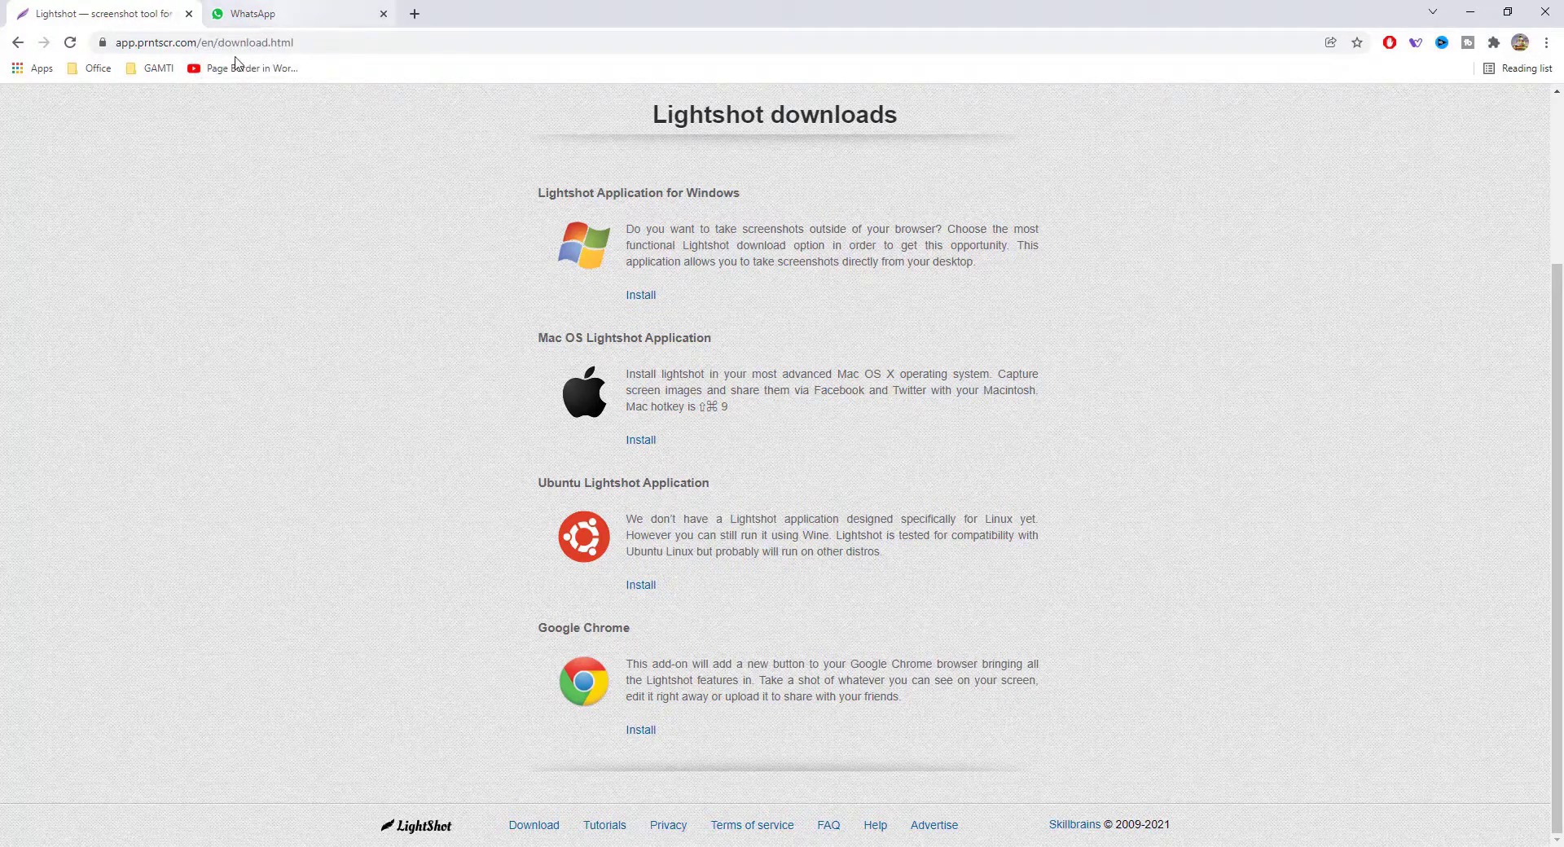
{"action": "key", "text": "Print"}
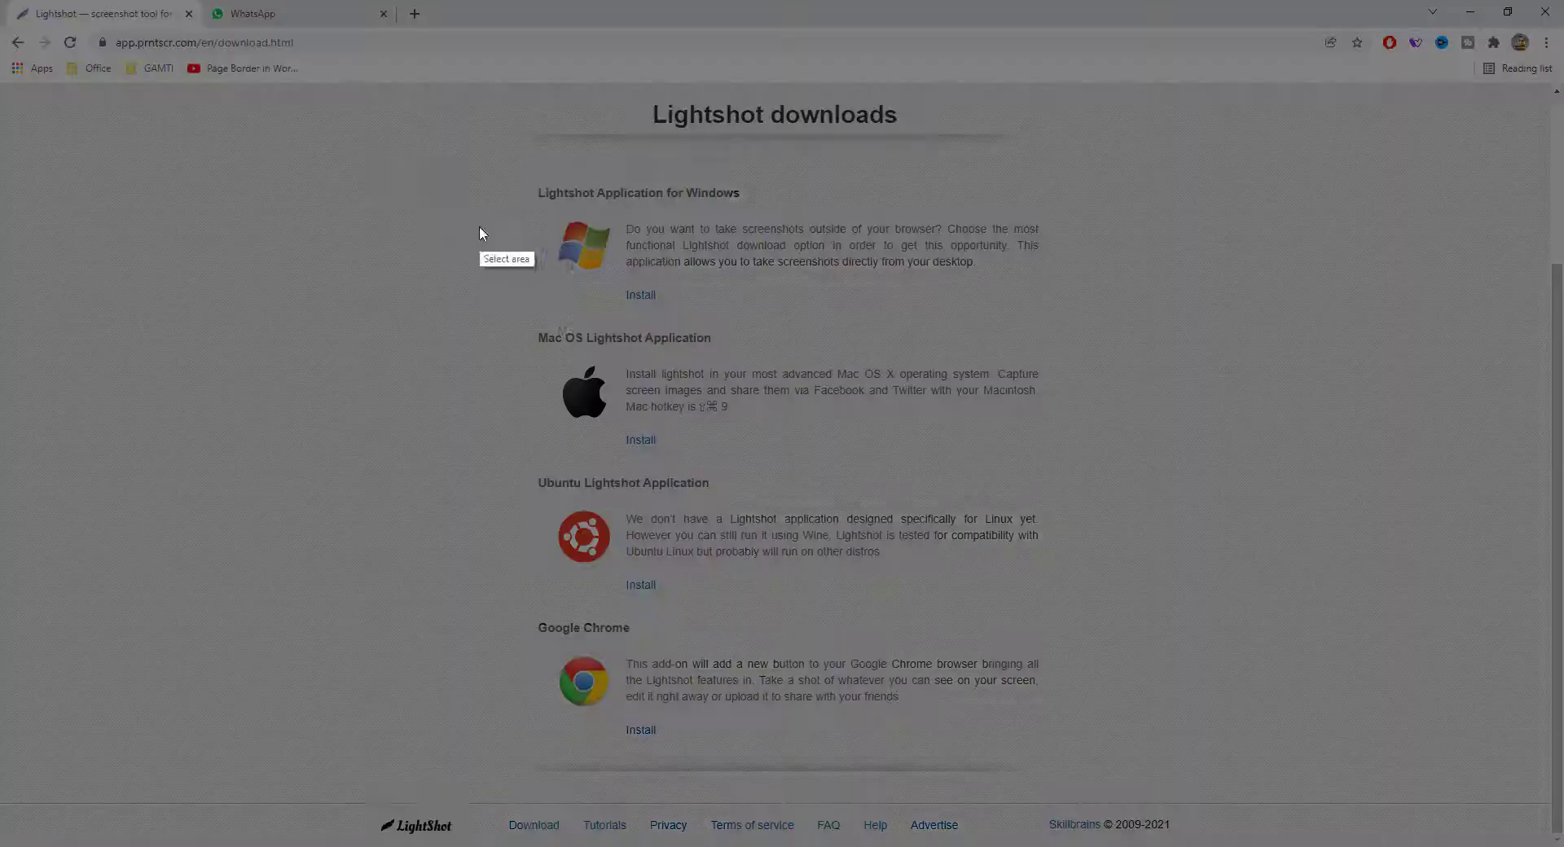
{"action": "left_click_drag", "start_coordinate": [507, 167], "coordinate": [1102, 616]}
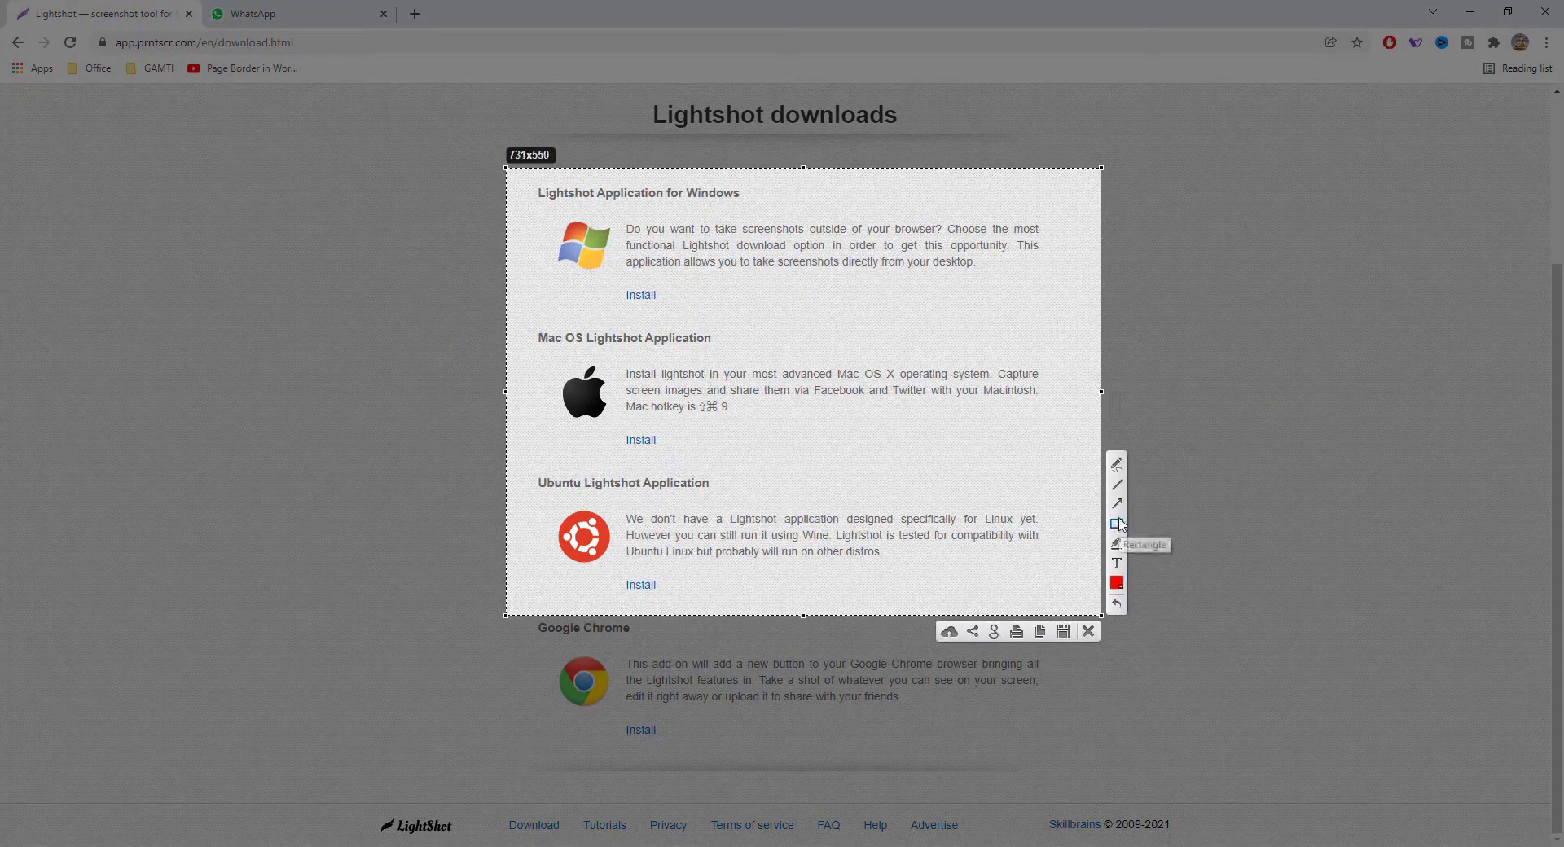
Frame "directly from your desktop." with a red rectangle and draw a red arrow pointing to it
{"action": "left_click", "coordinate": [1116, 524]}
{"action": "left_click_drag", "start_coordinate": [844, 259], "coordinate": [982, 272]}
{"action": "left_click", "coordinate": [1118, 504]}
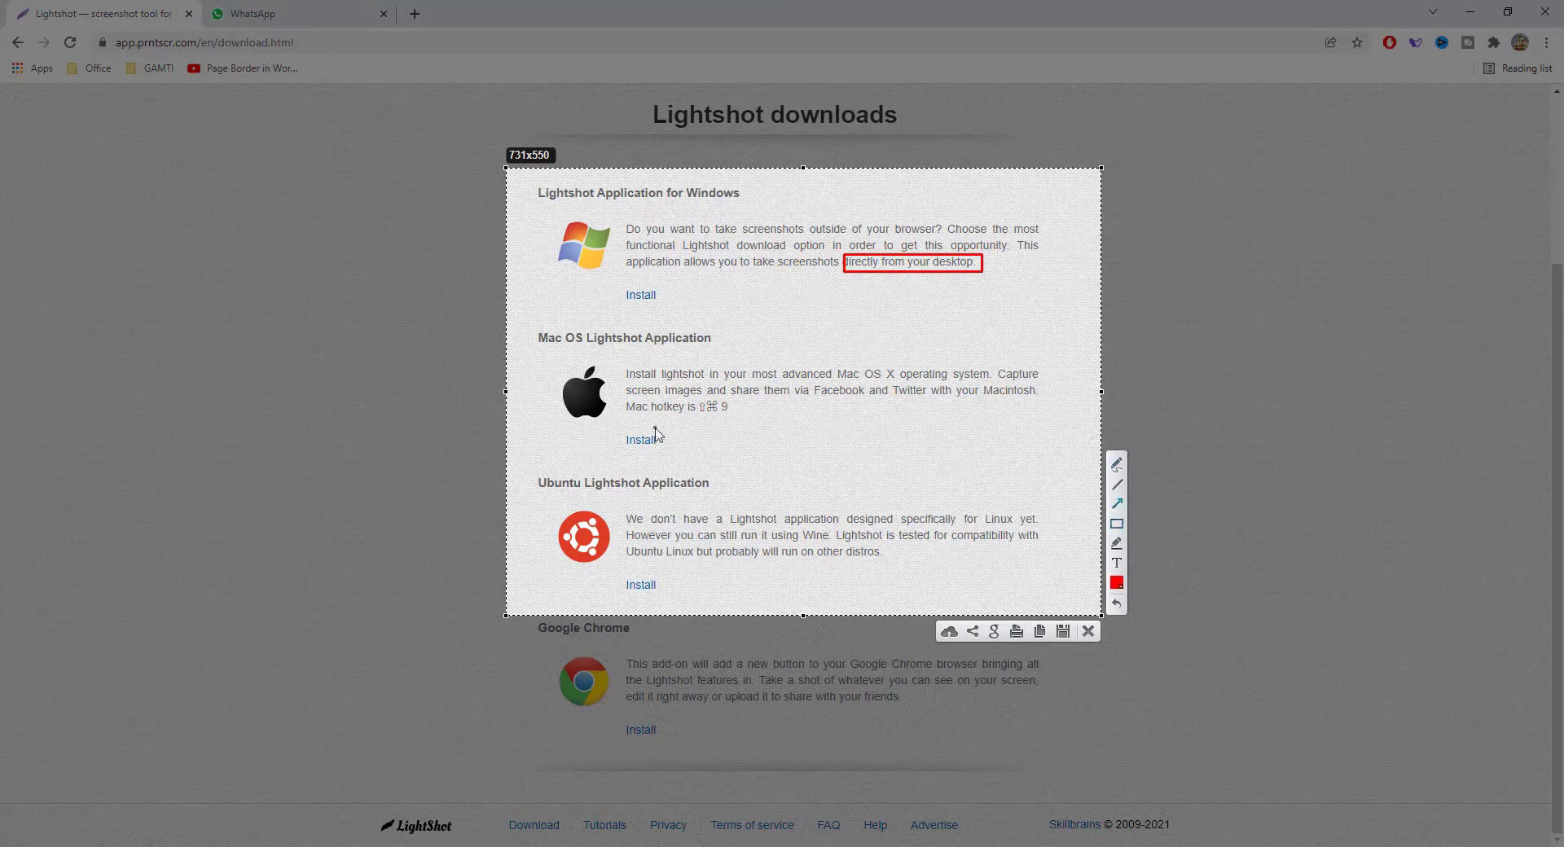
{"action": "left_click_drag", "start_coordinate": [654, 428], "coordinate": [846, 287]}
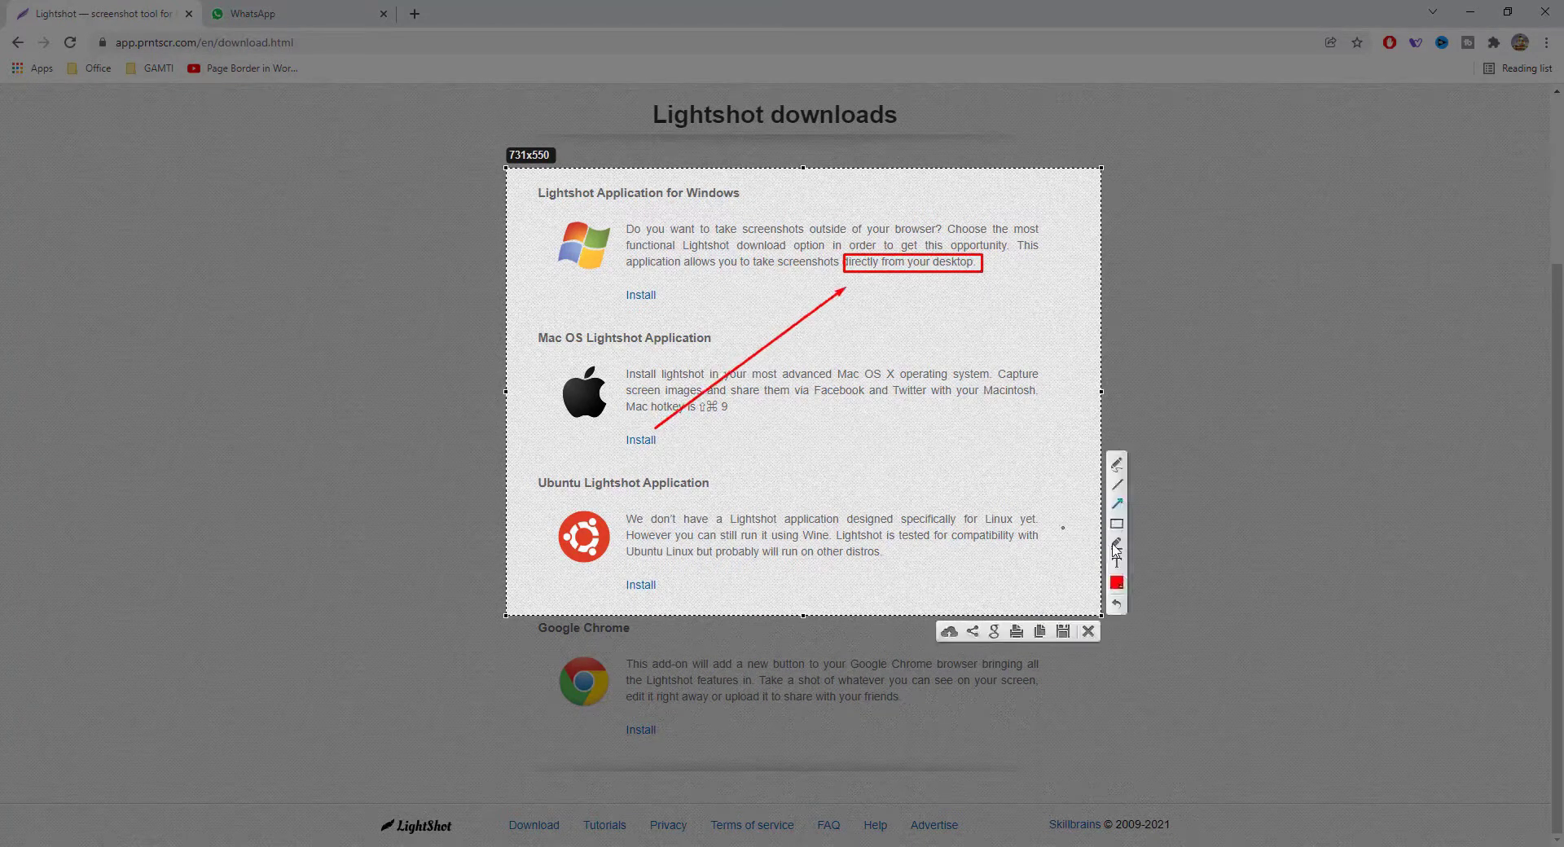
Add the red text "vaiy eta buji ny", enlarge it, and place it just below the red rectangle
{"action": "left_click", "coordinate": [890, 326]}
{"action": "type", "text": "vaiy etabl"}
{"action": "type", "text": "ji ny"}
{"action": "scroll", "coordinate": [929, 330], "scroll_direction": "up", "scroll_amount": 3}
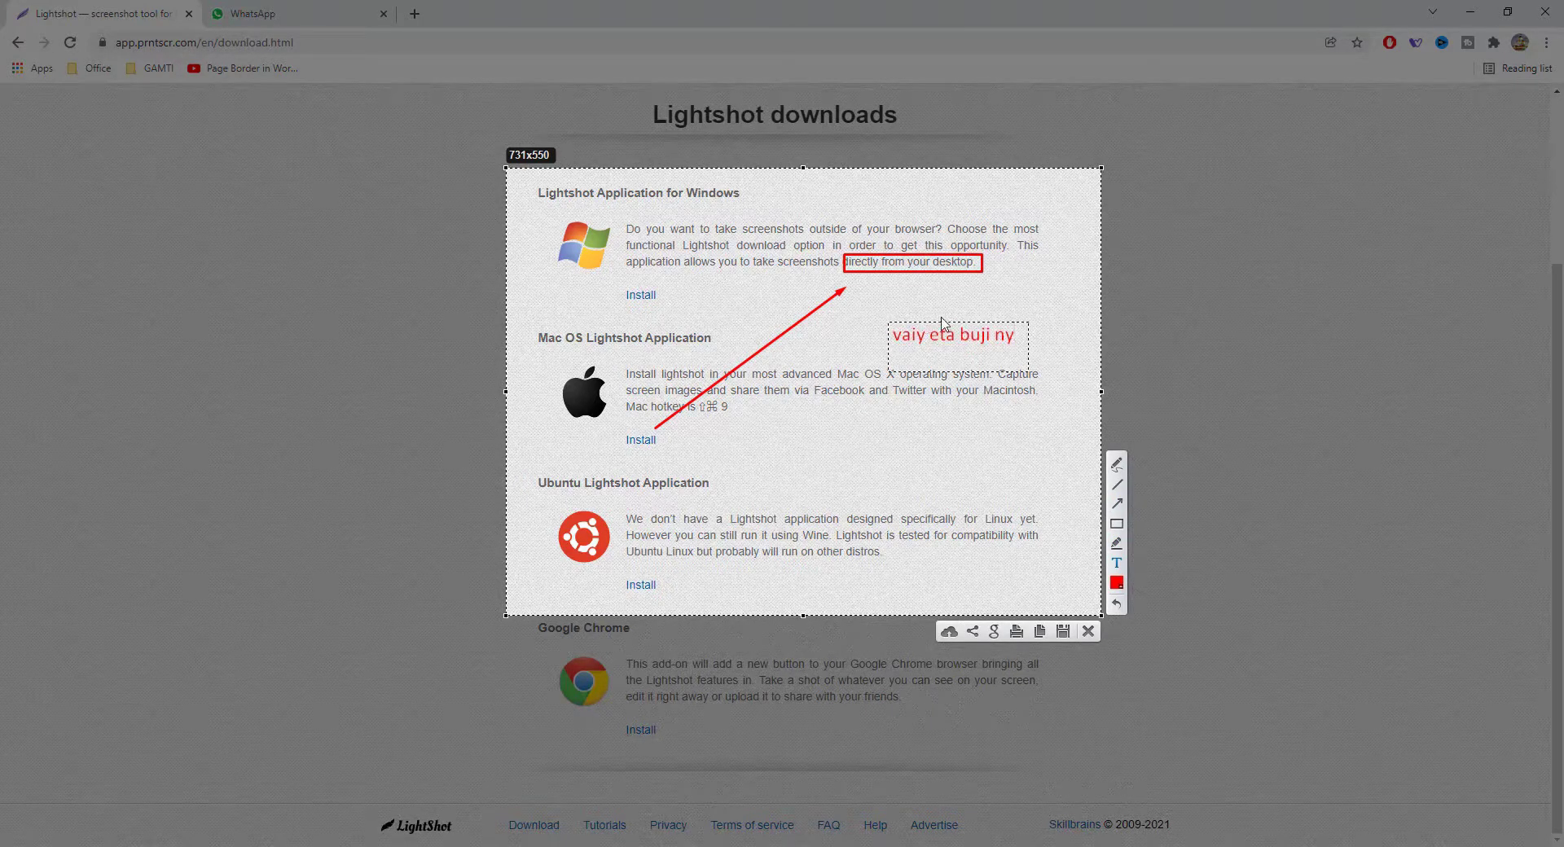
{"action": "left_click_drag", "start_coordinate": [942, 323], "coordinate": [918, 304]}
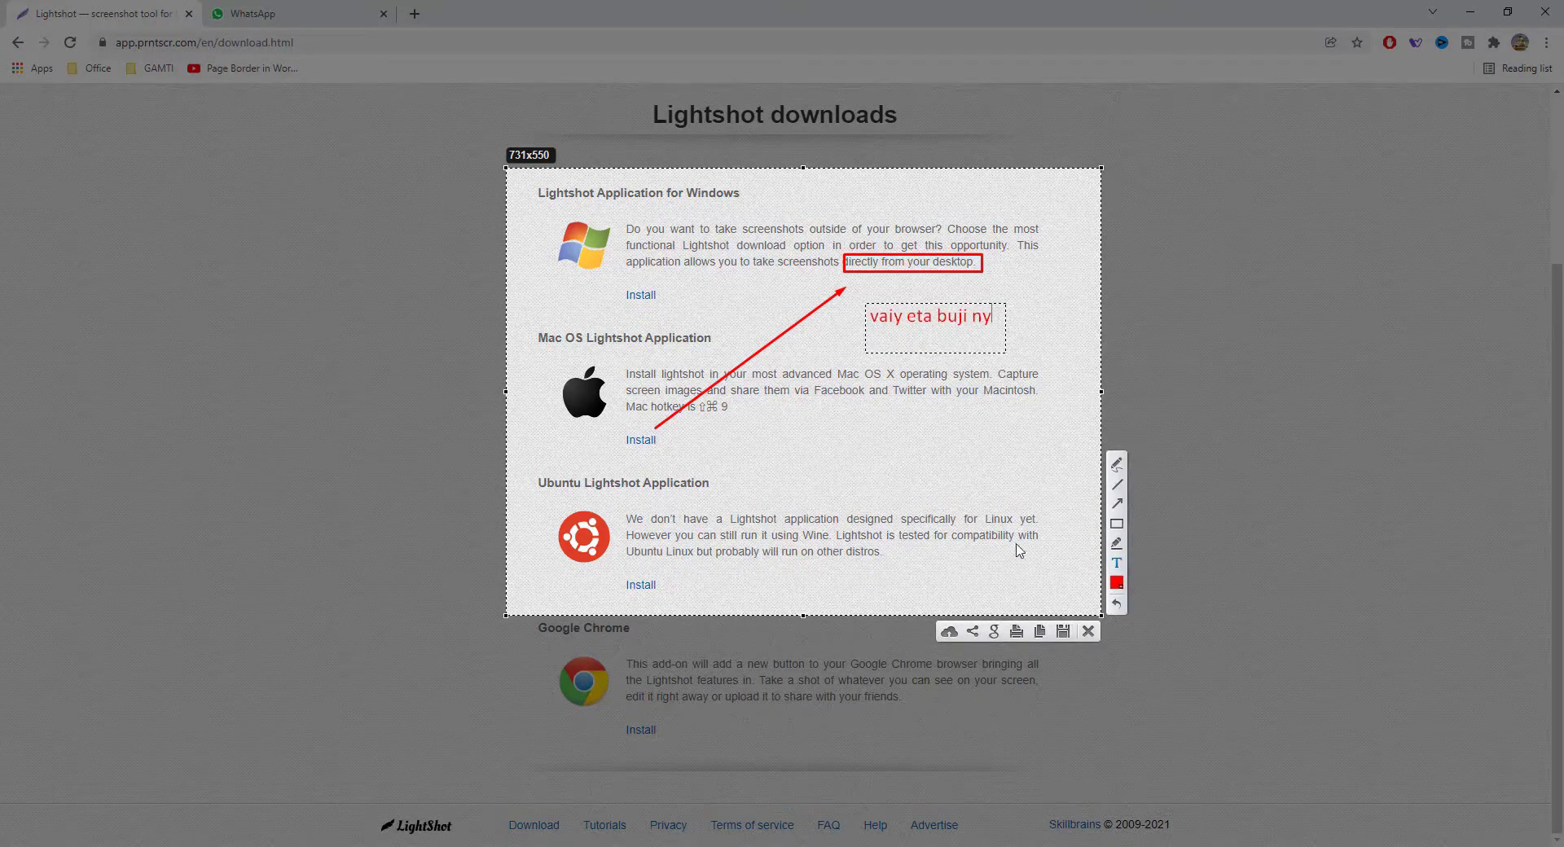
Save the annotated capture to the Desktop as the JPEG file Screenshot_6.jpg
{"action": "left_click", "coordinate": [1062, 631]}
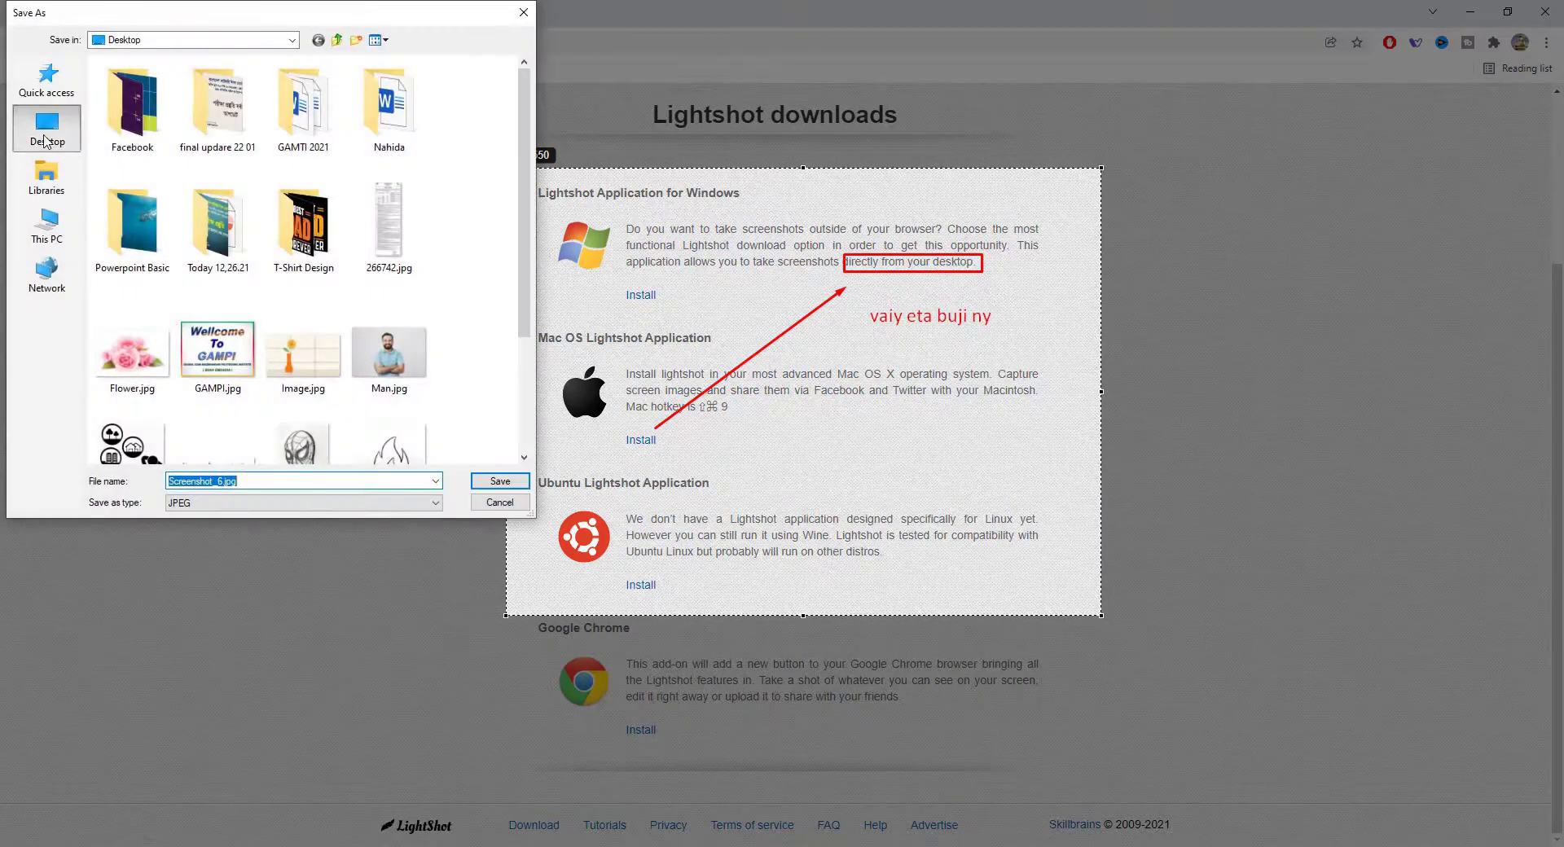
{"action": "left_click", "coordinate": [47, 141]}
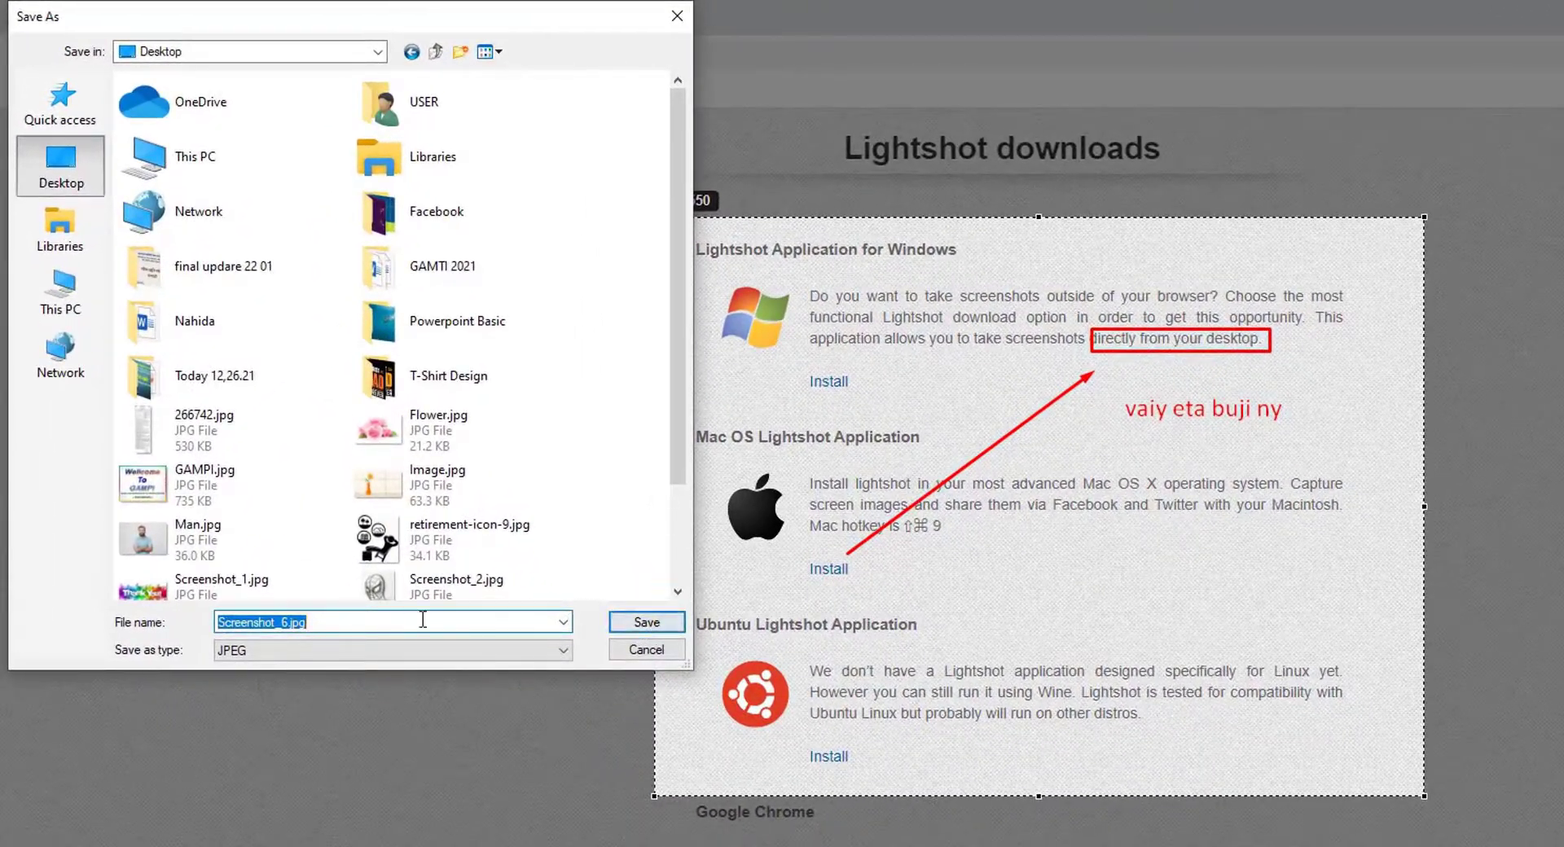
{"action": "left_click", "coordinate": [639, 623]}
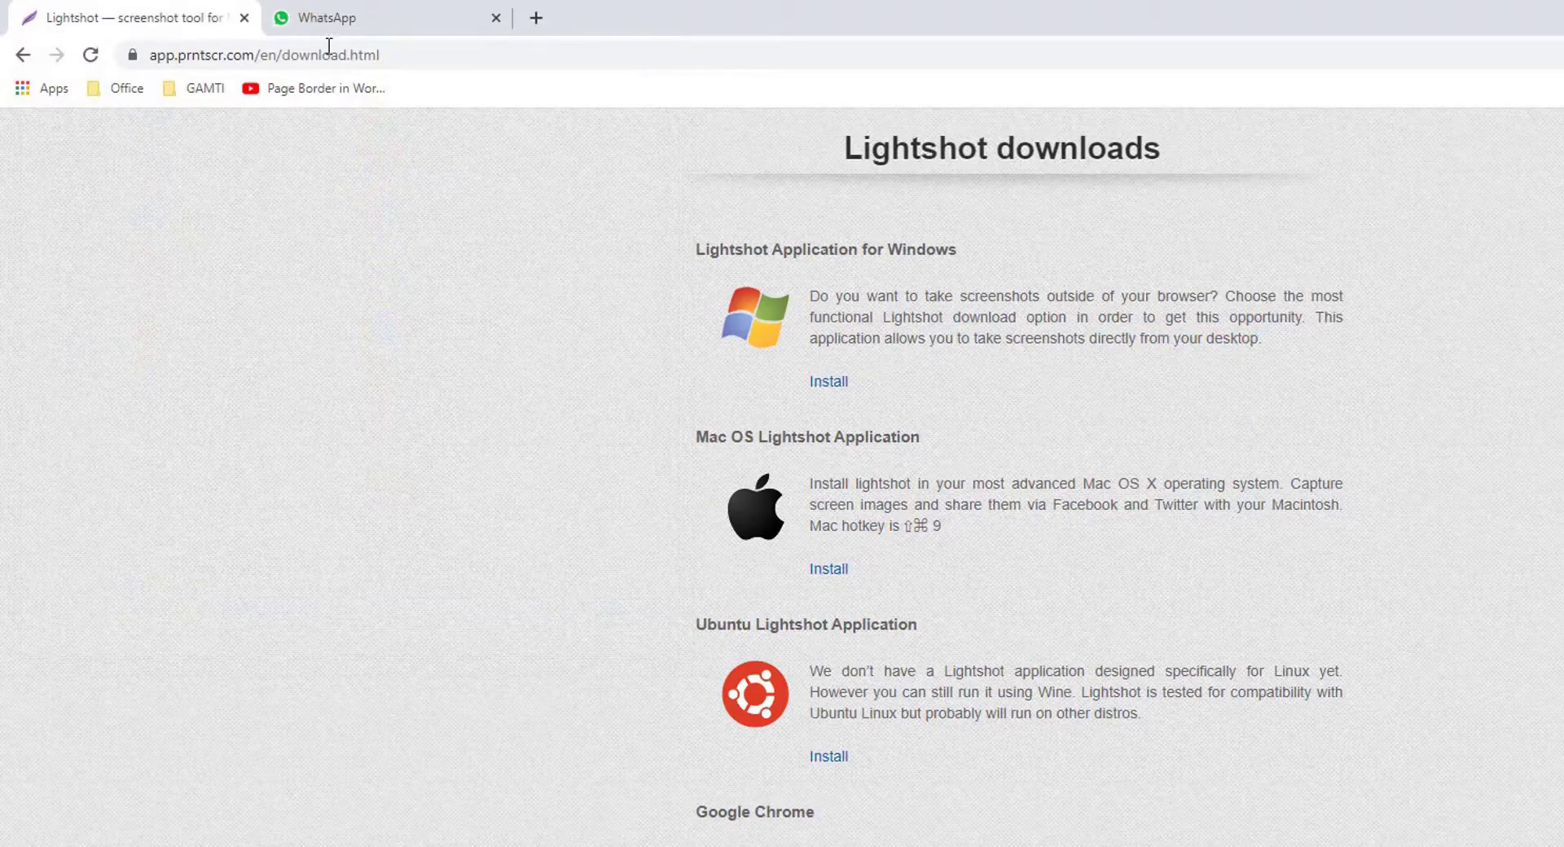
Switch to WhatsApp Web and send Screenshot_6.jpg from the Desktop as a document to the GAMTI Office July-Dec -21 chat
{"action": "left_click", "coordinate": [456, 18]}
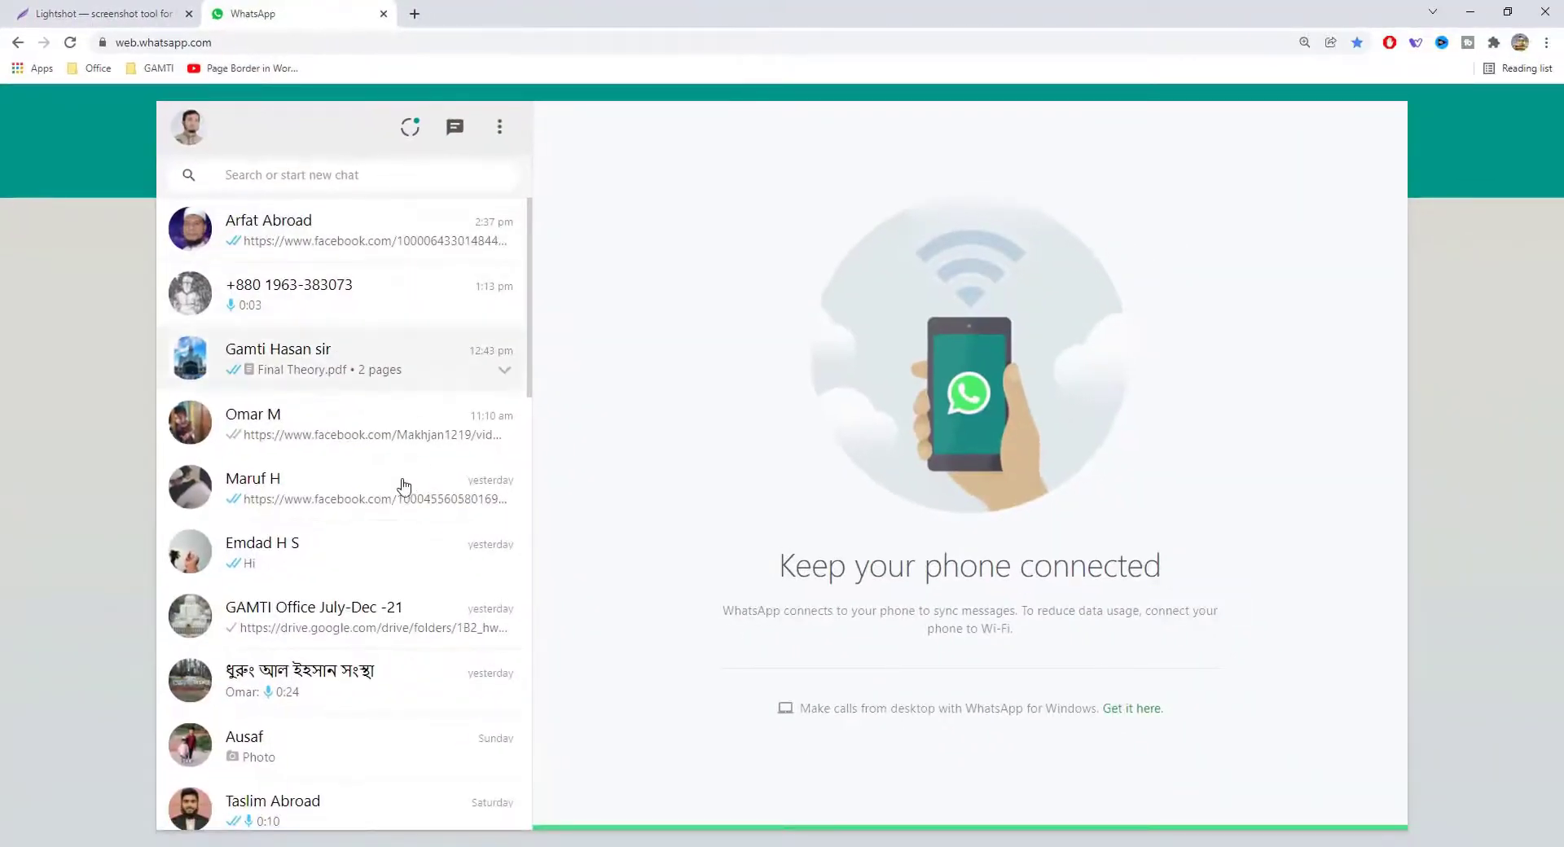
{"action": "left_click", "coordinate": [328, 603]}
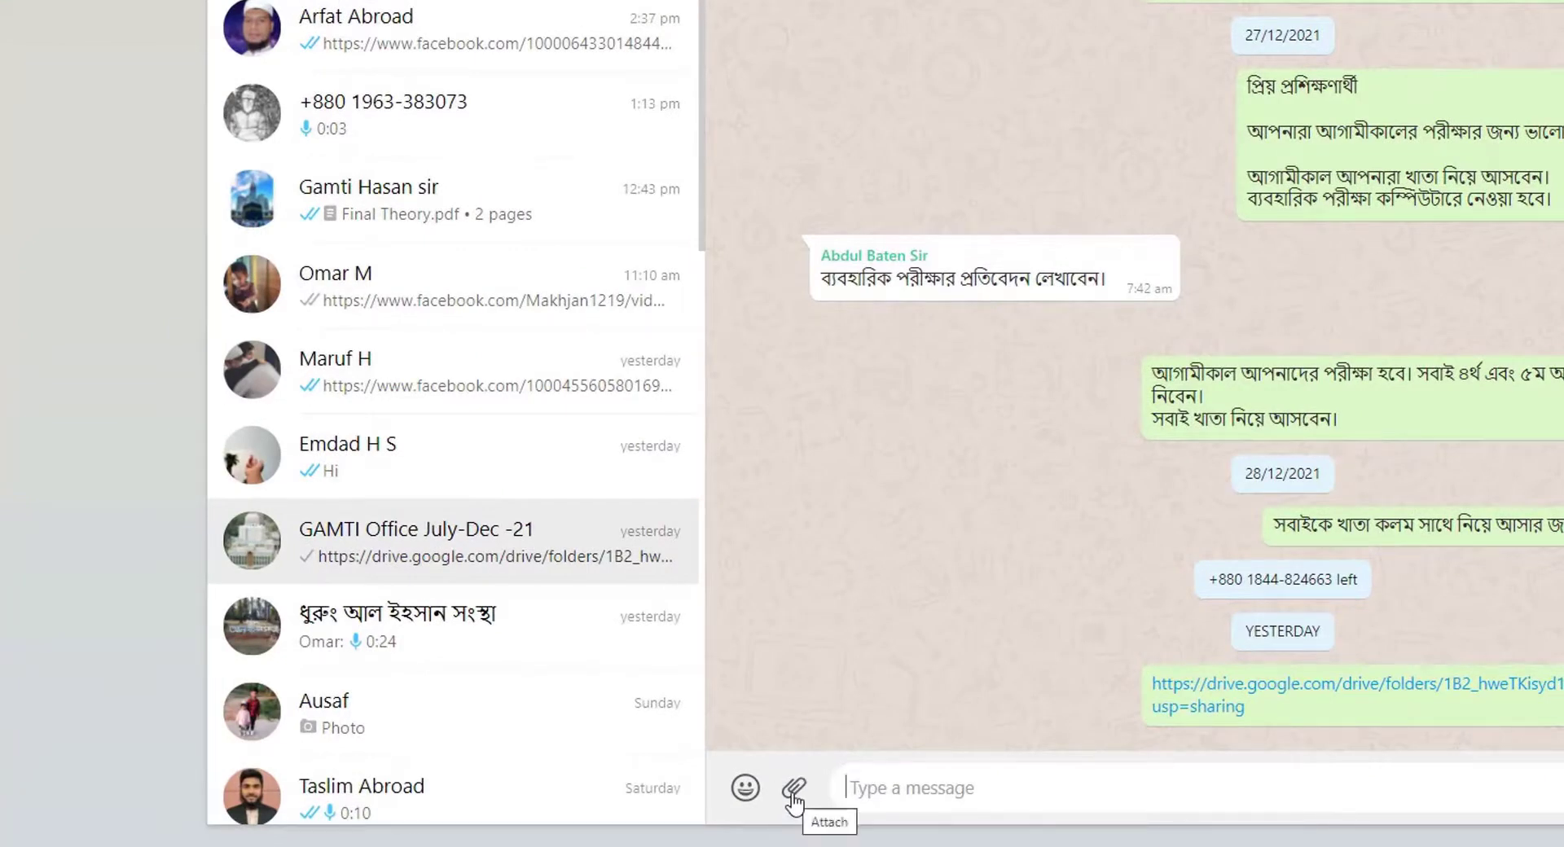
{"action": "left_click", "coordinate": [794, 802]}
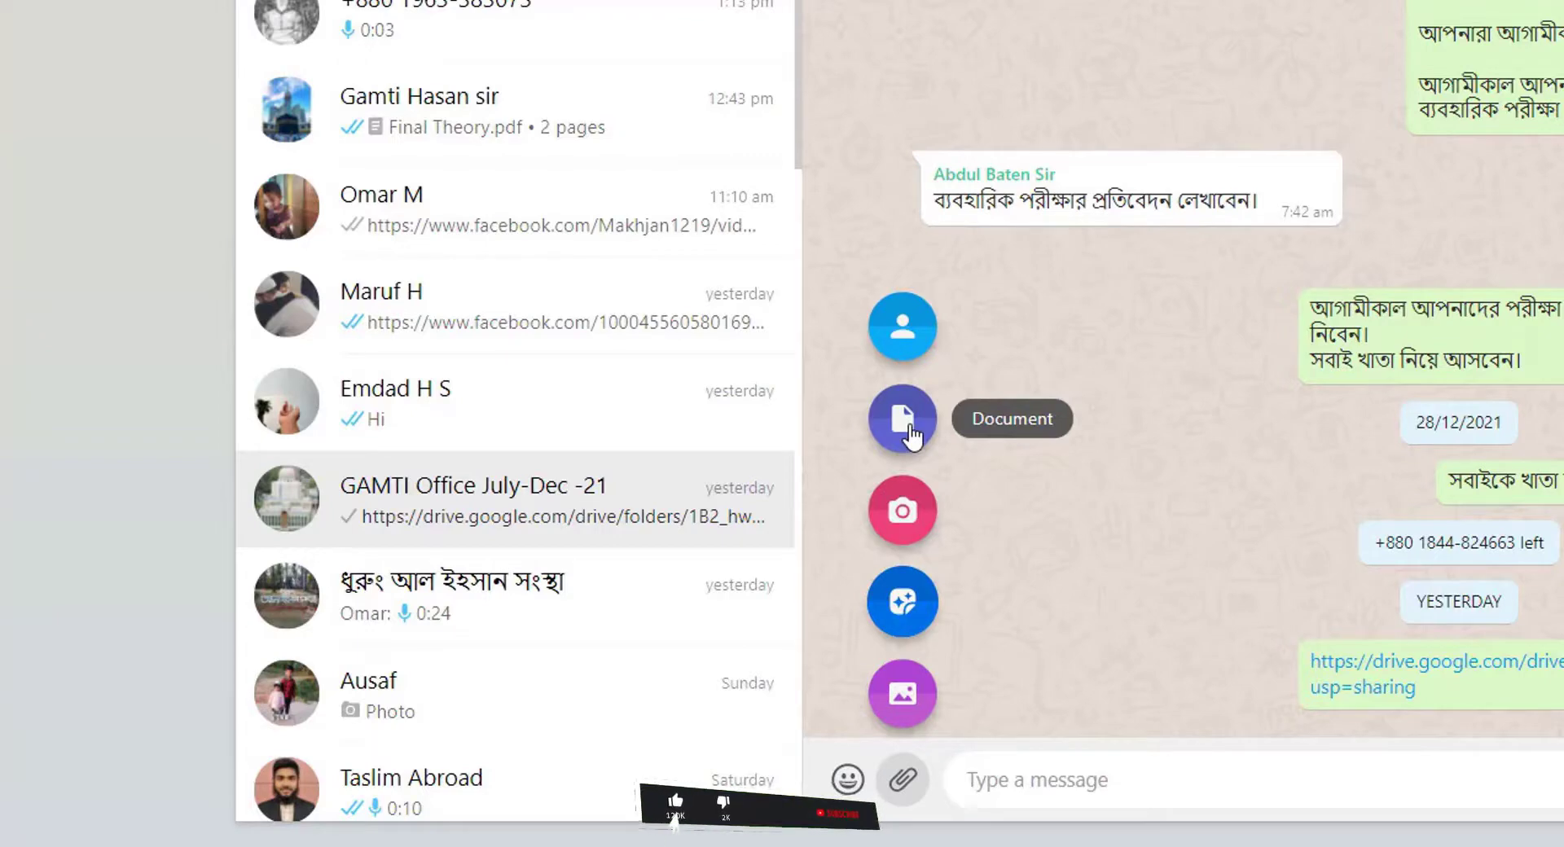
{"action": "left_click", "coordinate": [909, 432]}
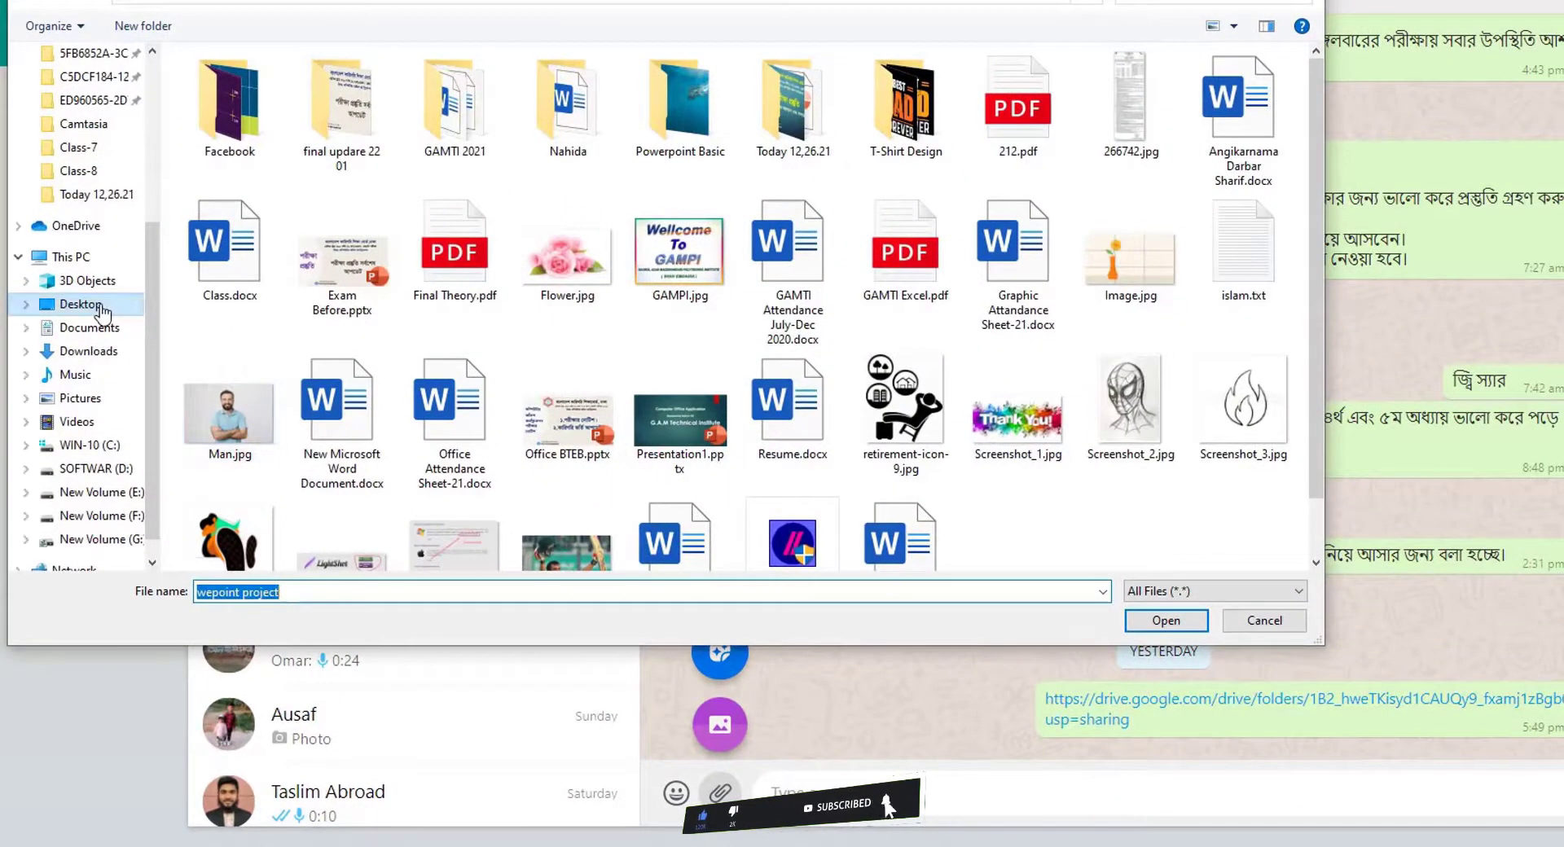
{"action": "left_click", "coordinate": [122, 310]}
{"action": "scroll", "coordinate": [571, 456], "scroll_direction": "down", "scroll_amount": 1}
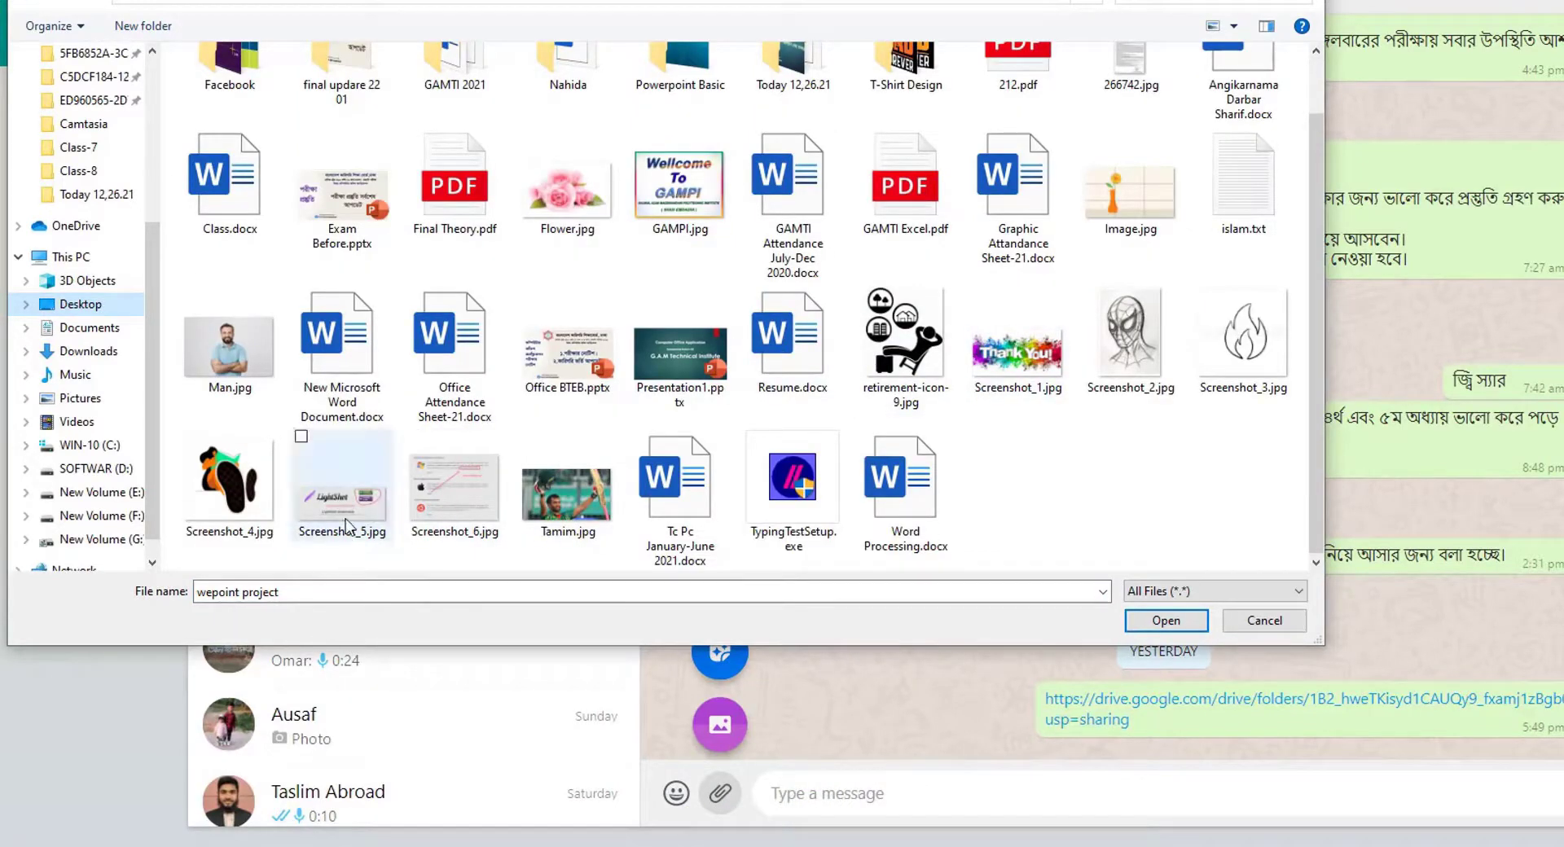
{"action": "left_click", "coordinate": [472, 497]}
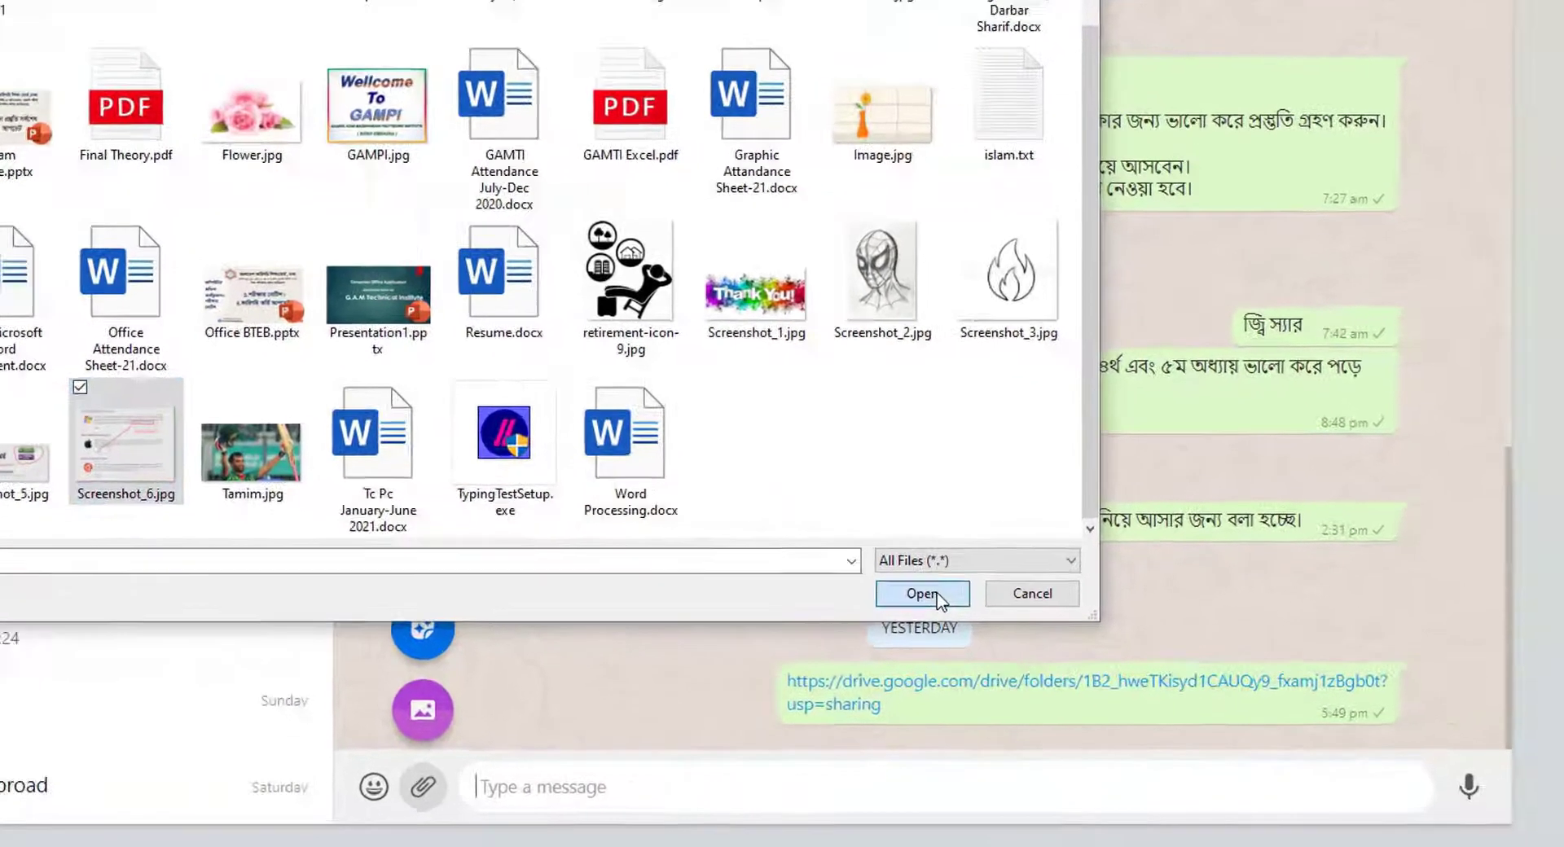
{"action": "left_click", "coordinate": [939, 601]}
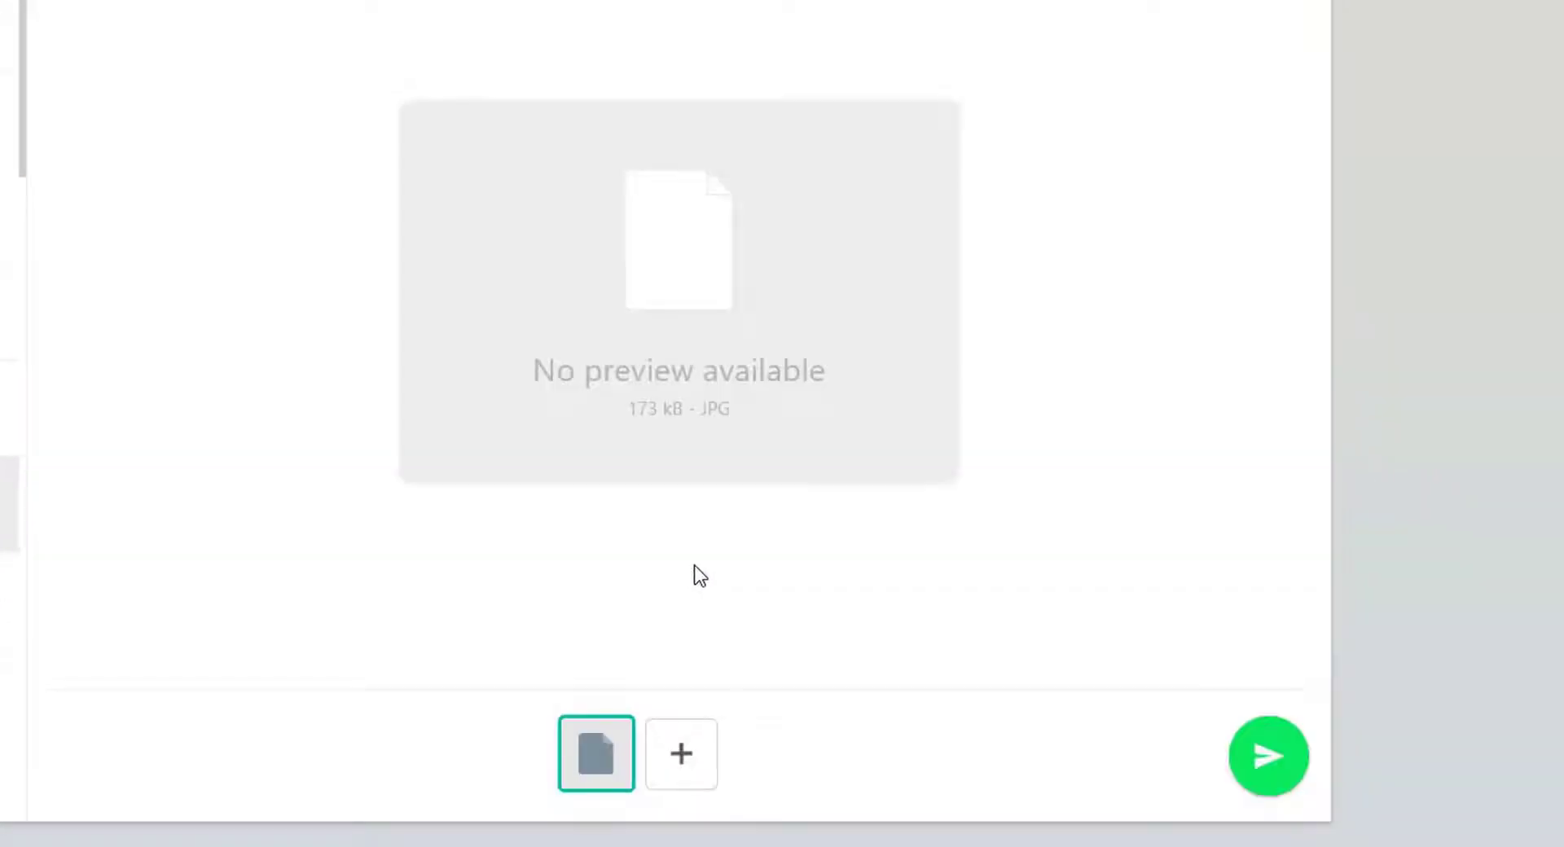
{"action": "left_click", "coordinate": [1269, 762]}
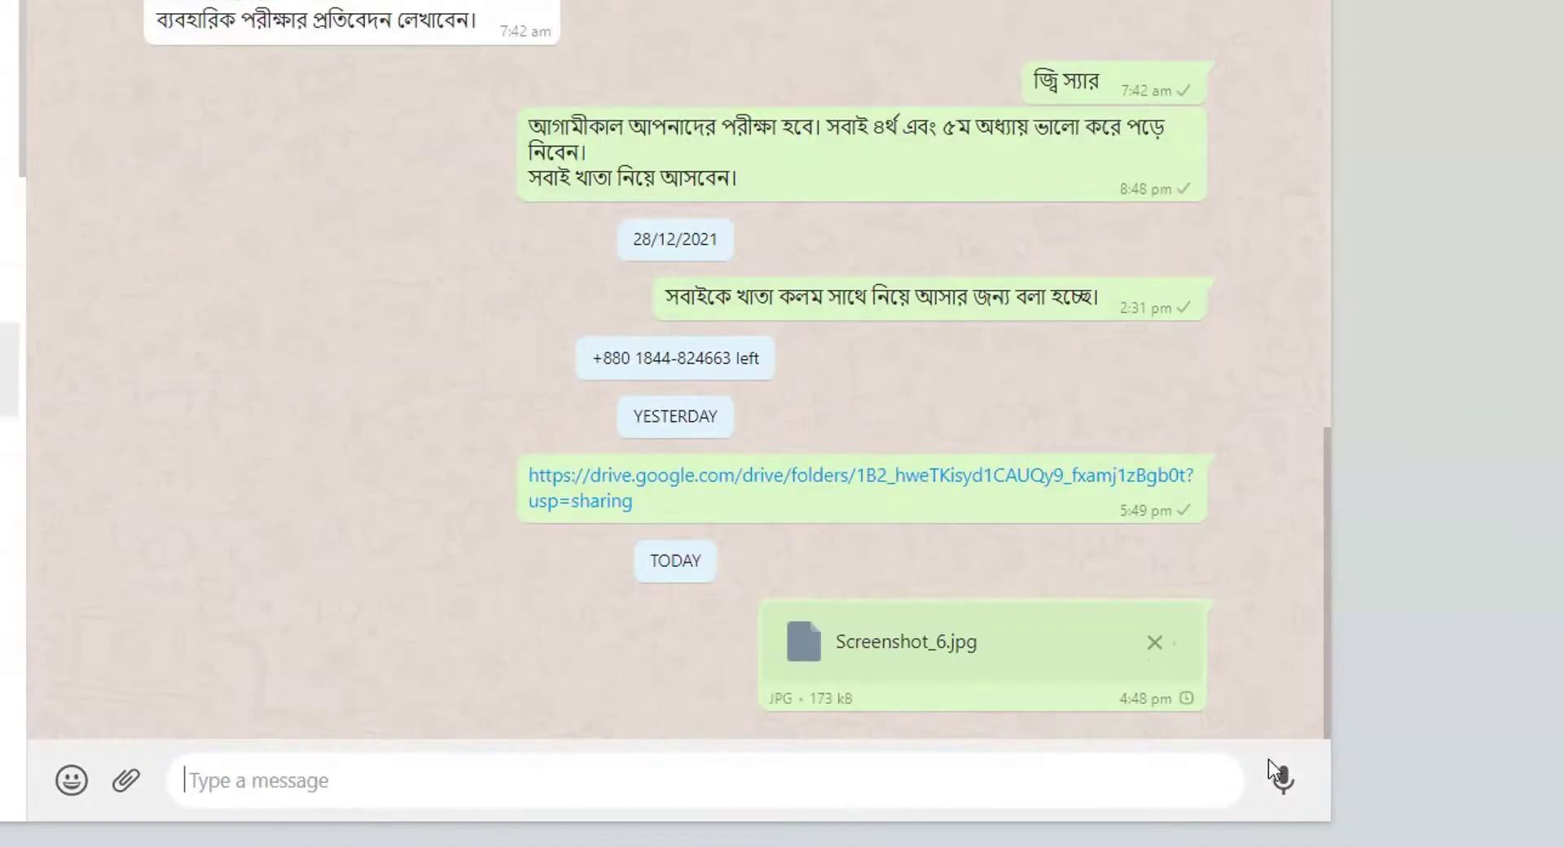
Start attaching another document to the same chat and bring up the screenshot files on the Desktop
{"action": "left_click", "coordinate": [125, 781]}
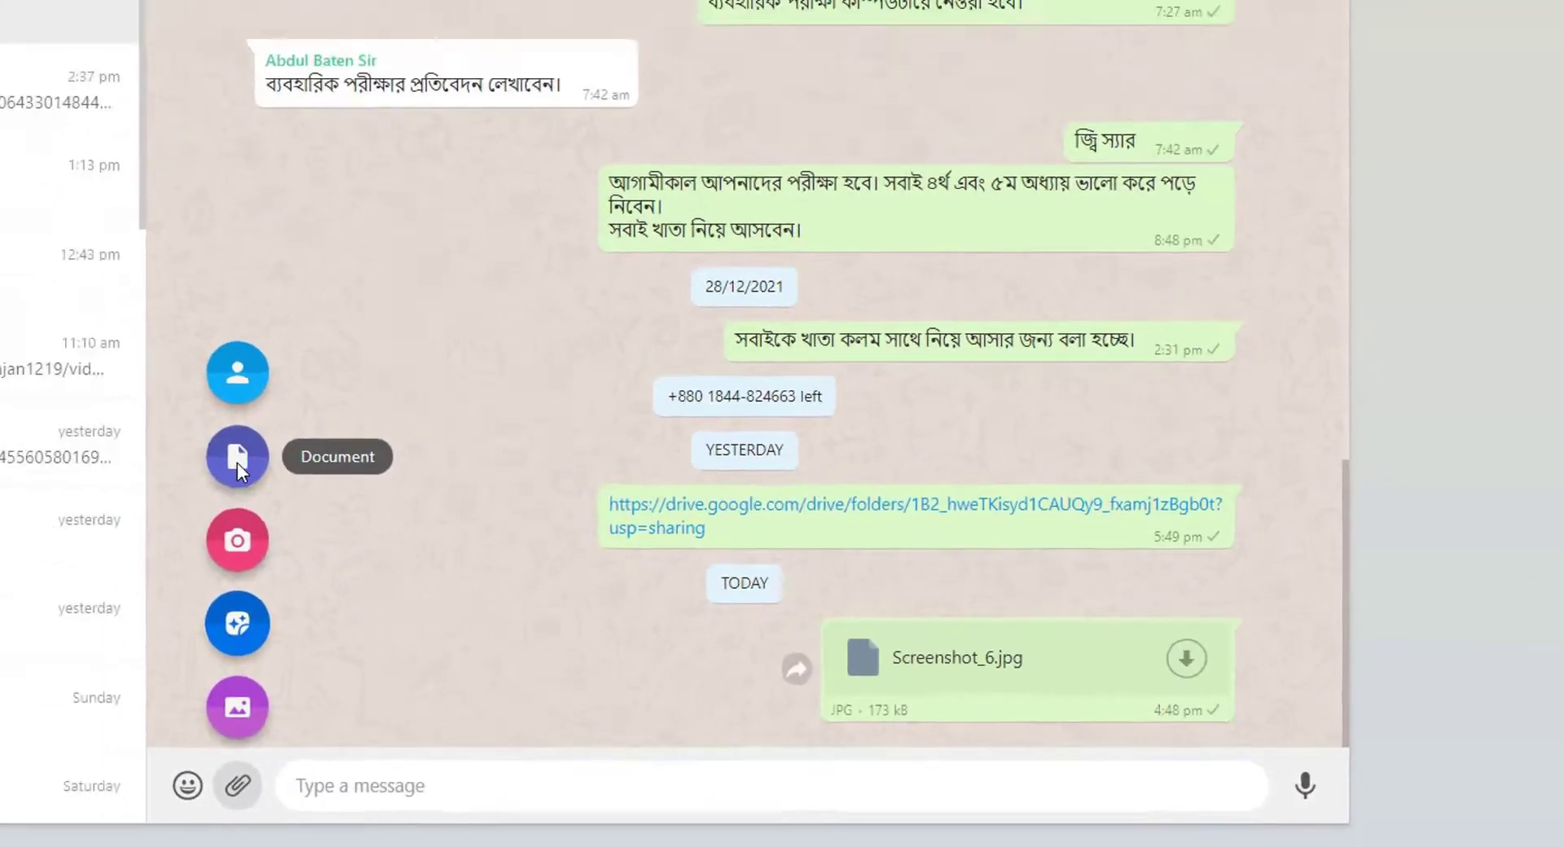
{"action": "left_click", "coordinate": [237, 460]}
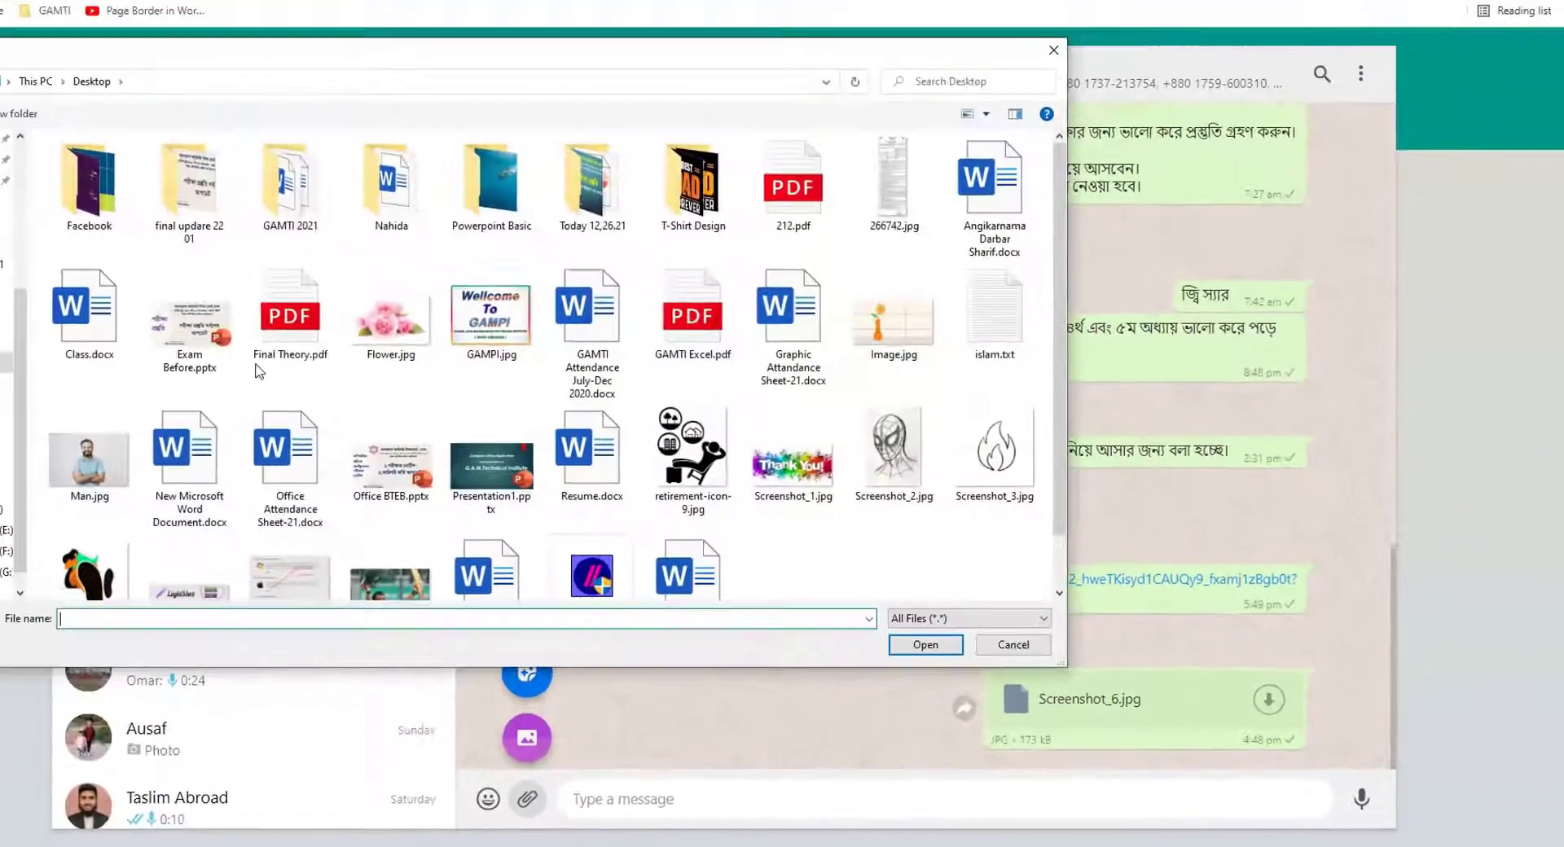
{"action": "scroll", "coordinate": [326, 522], "scroll_direction": "down", "scroll_amount": 1}
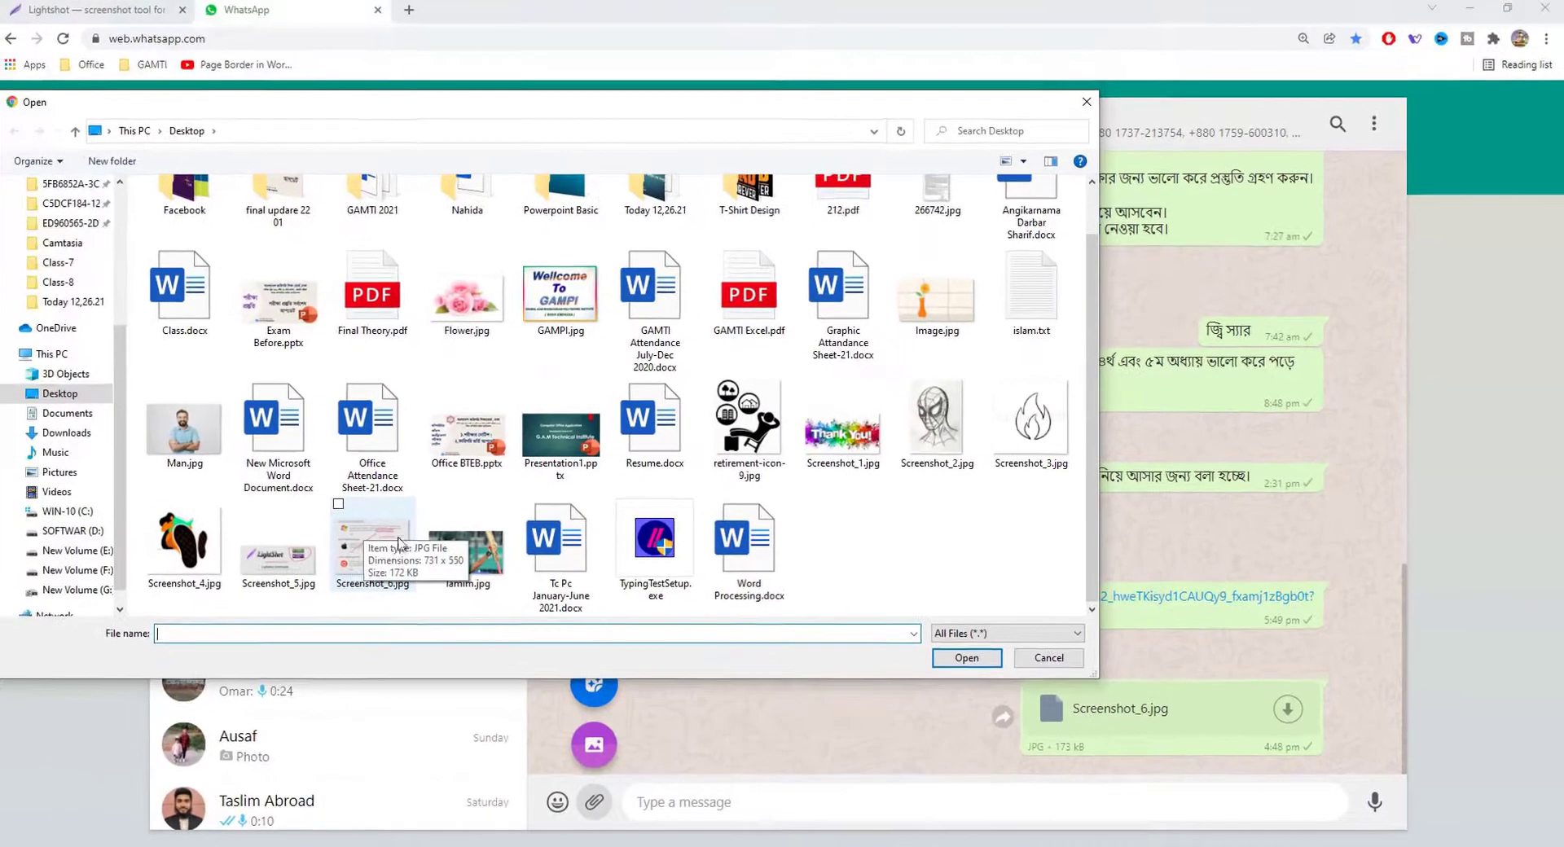
Try selecting the consecutive files from Screenshot_5.jpg through Word Processing.docx, and clear the selection
{"action": "left_click", "coordinate": [297, 580]}
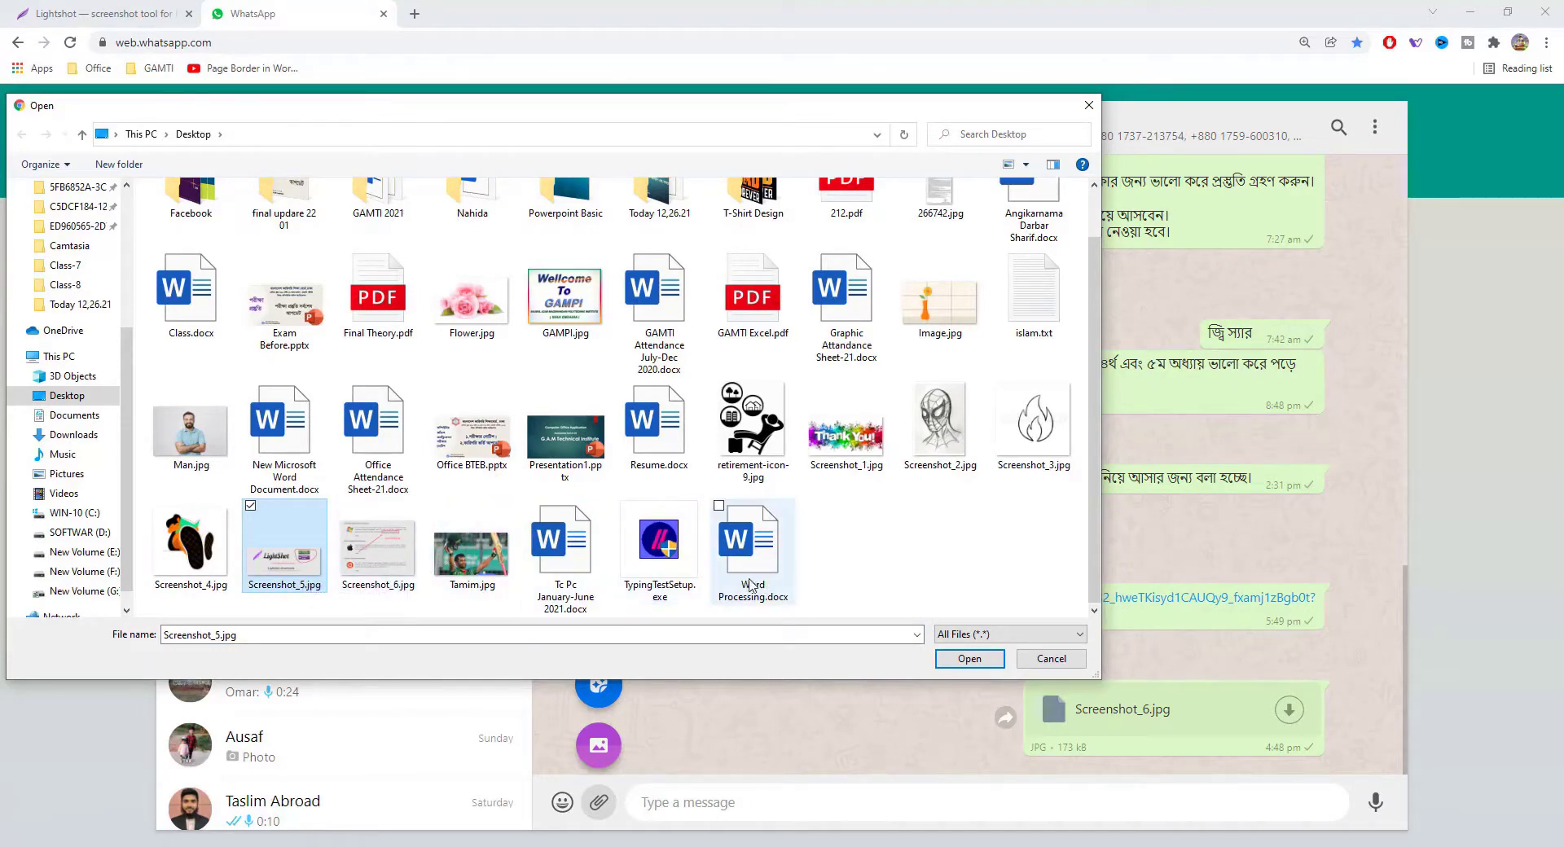
{"action": "left_click", "coordinate": [750, 552], "text": "shift"}
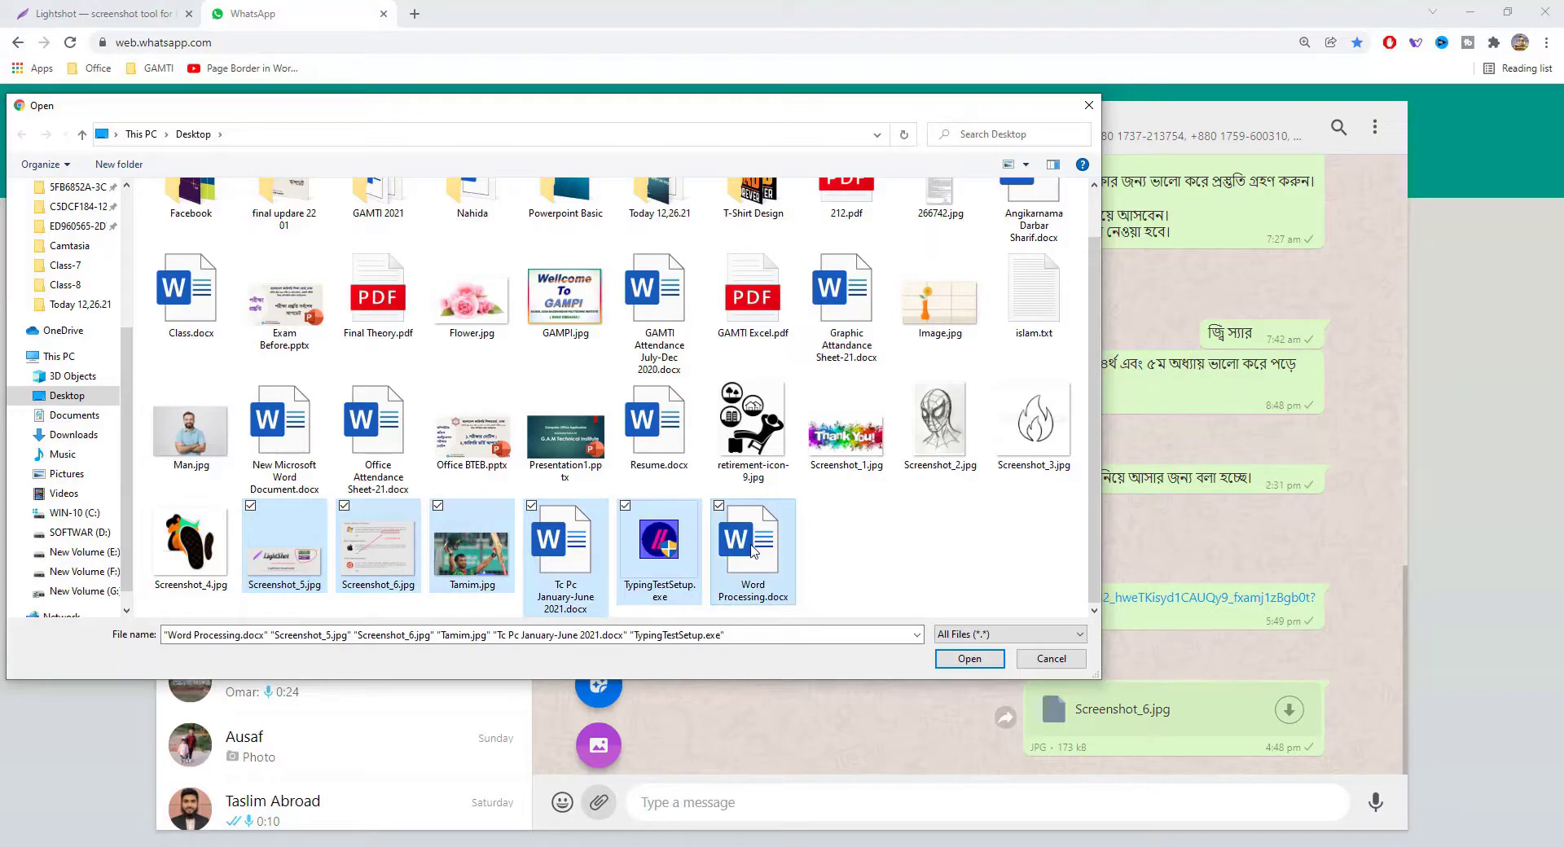
{"action": "left_click", "coordinate": [896, 538]}
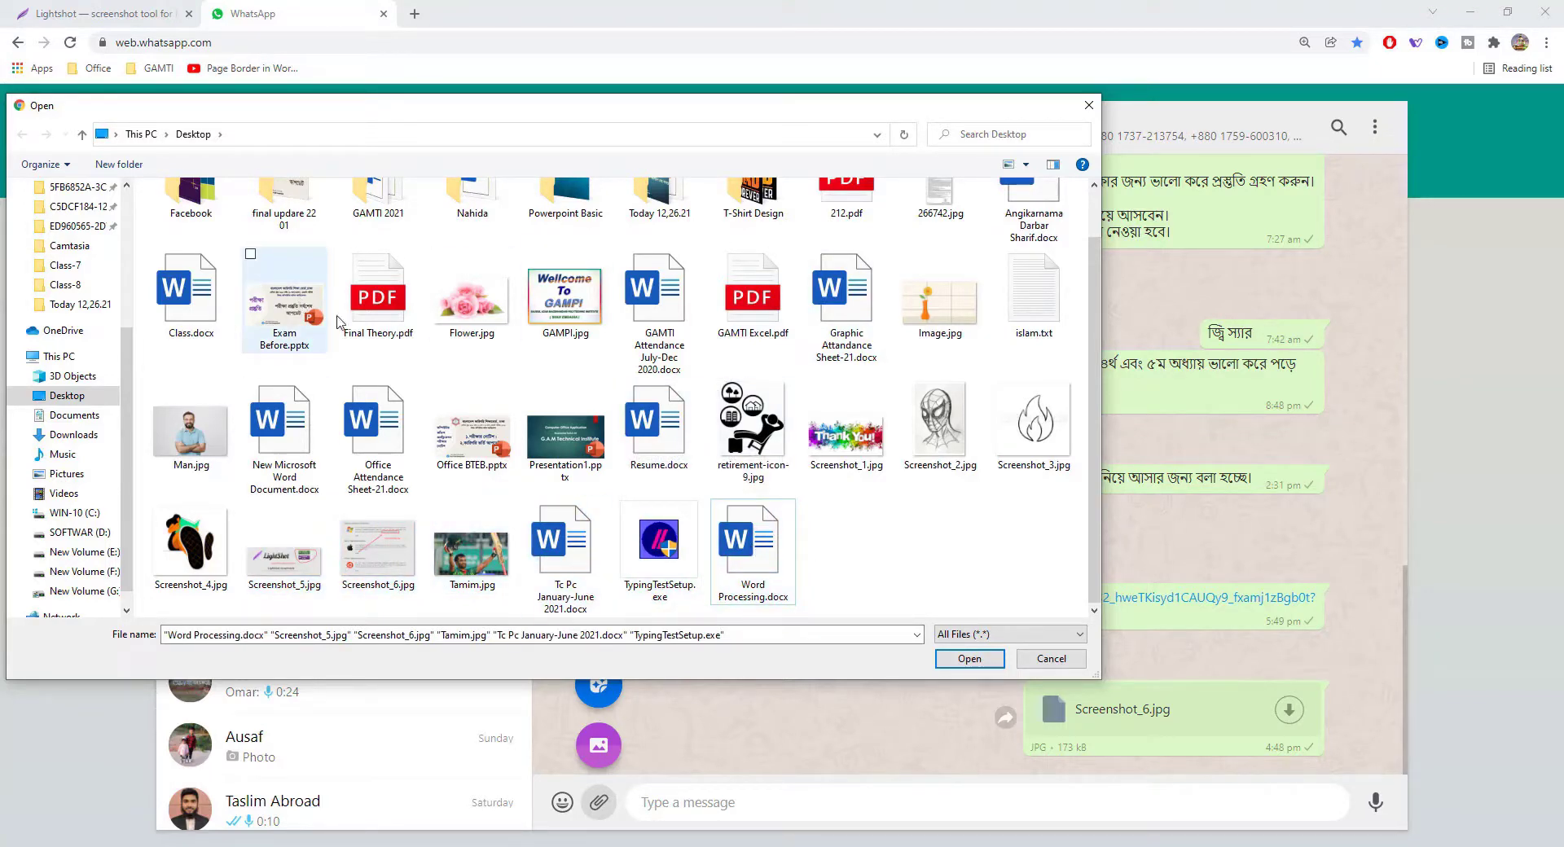
Try selecting Screenshot_5.jpg and Man.jpg individually and as a continuous range, and clear the selection
{"action": "left_click", "coordinate": [297, 578]}
{"action": "left_click", "coordinate": [203, 436], "text": "ctrl"}
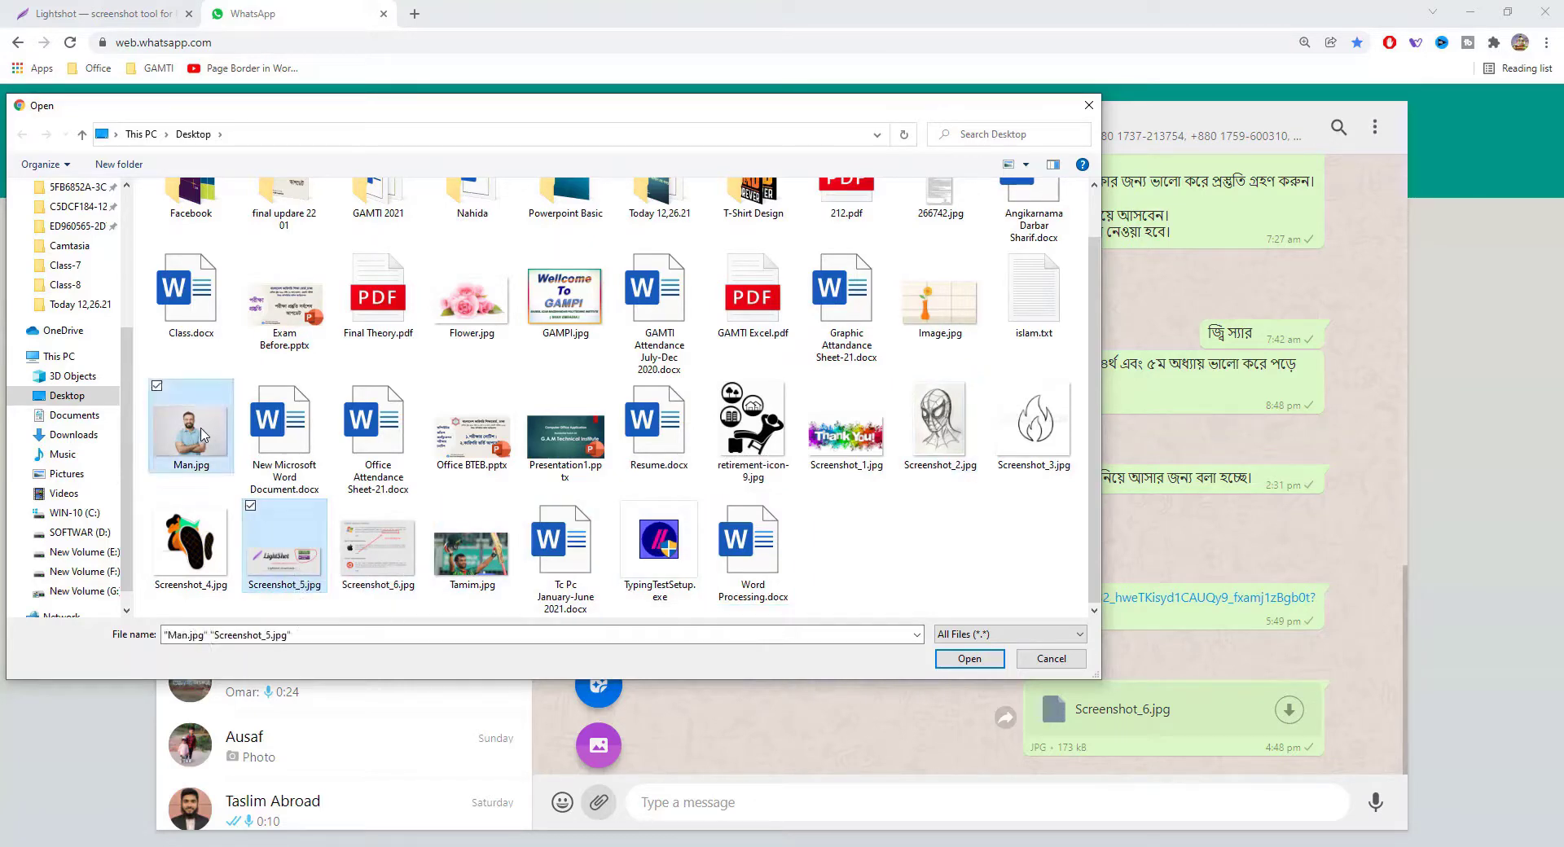
{"action": "left_click", "coordinate": [208, 471], "text": "ctrl"}
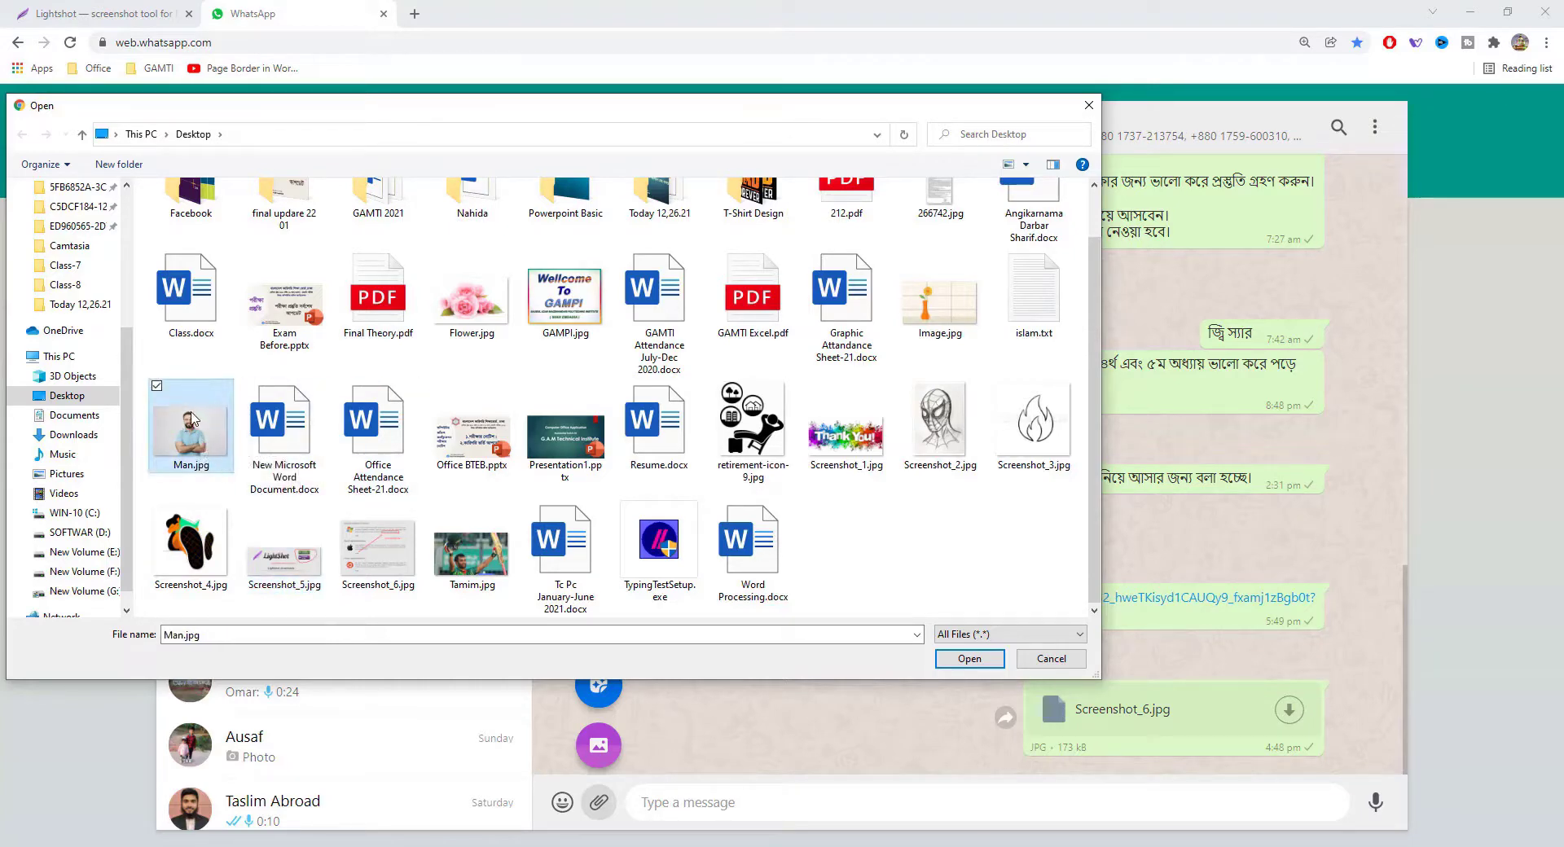
{"action": "left_click", "coordinate": [211, 443], "text": "shift"}
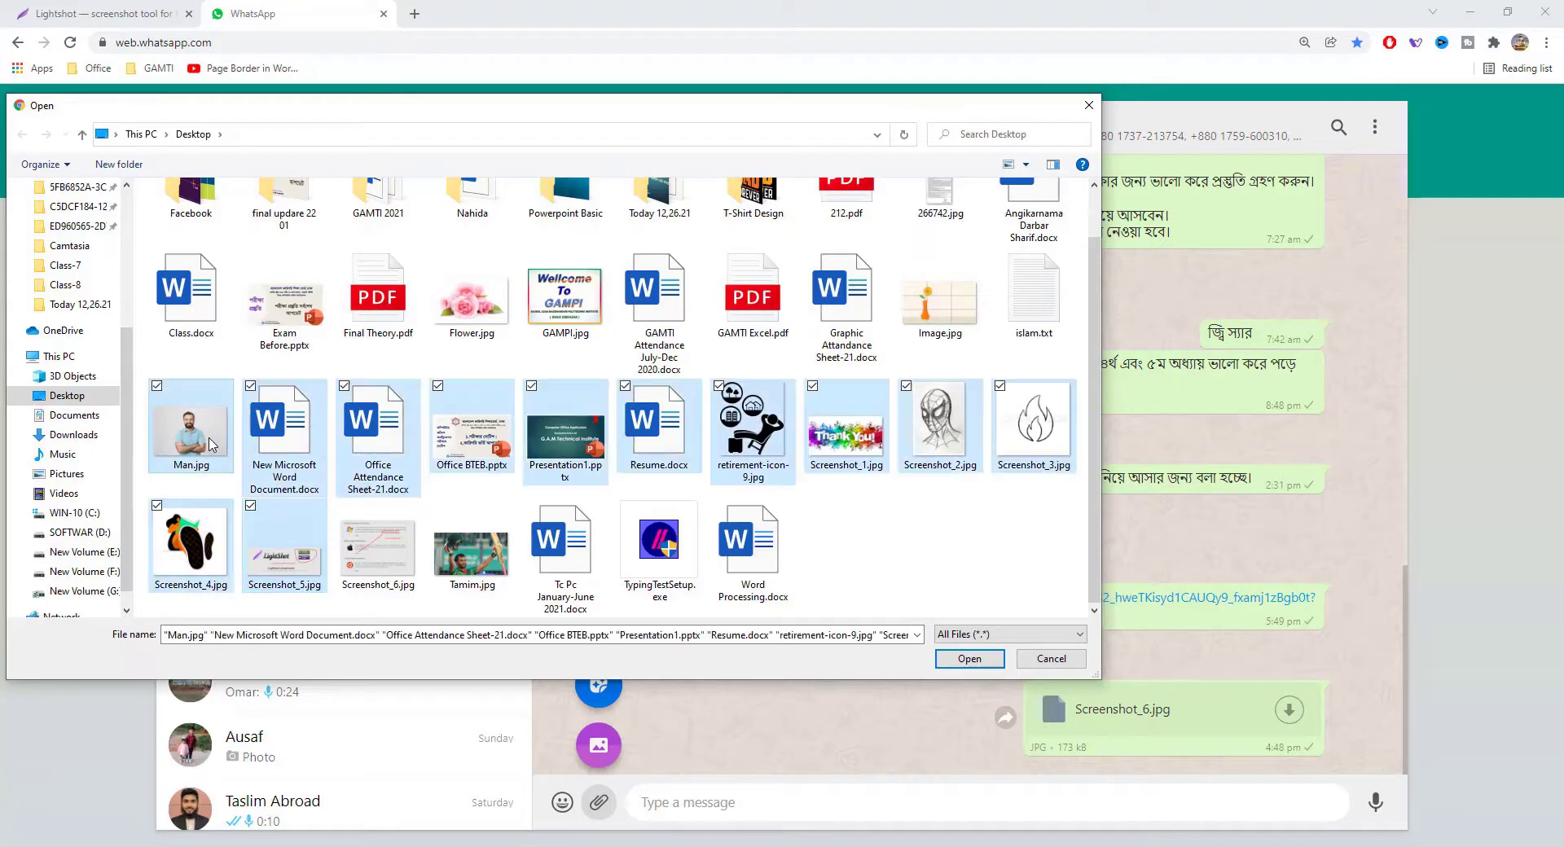
{"action": "left_click", "coordinate": [878, 566]}
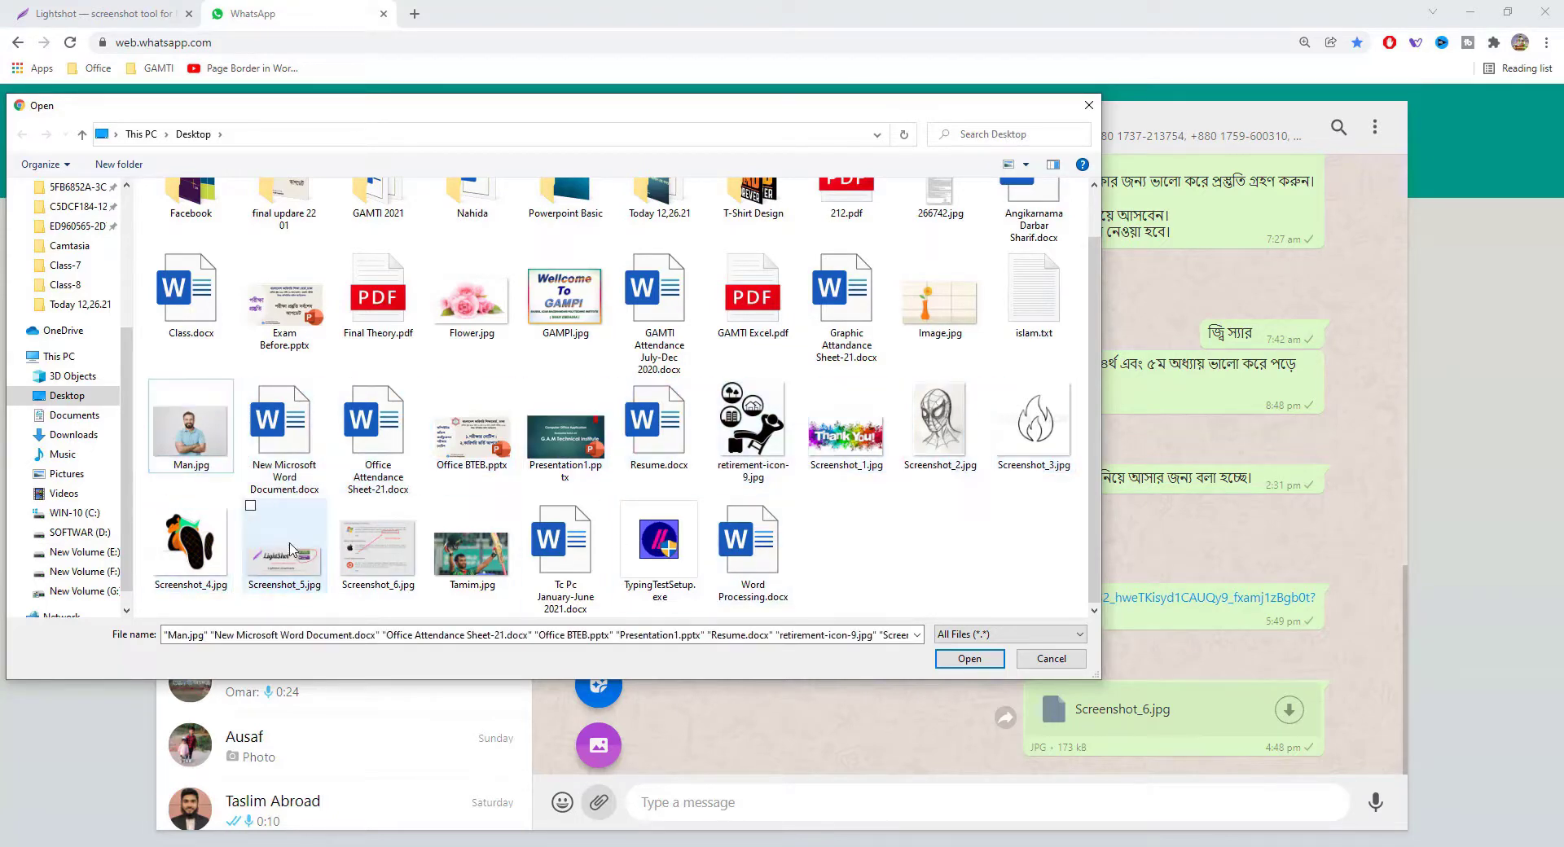
Select only Screenshot_5.jpg and Man.jpg and send both as documents to the chat
{"action": "left_click", "coordinate": [297, 562]}
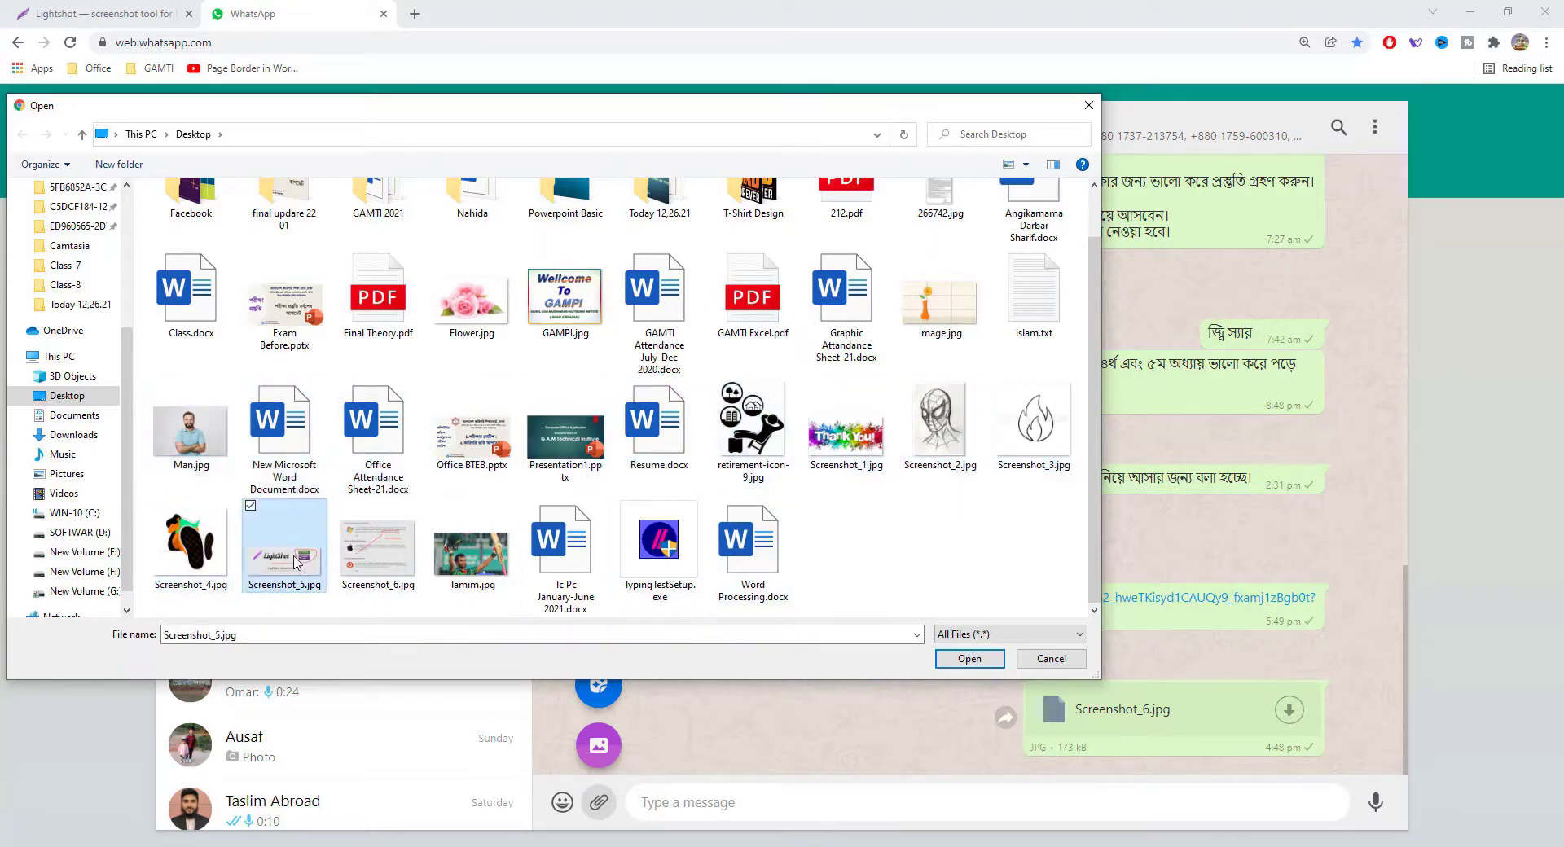
{"action": "left_click", "coordinate": [204, 446], "text": "ctrl"}
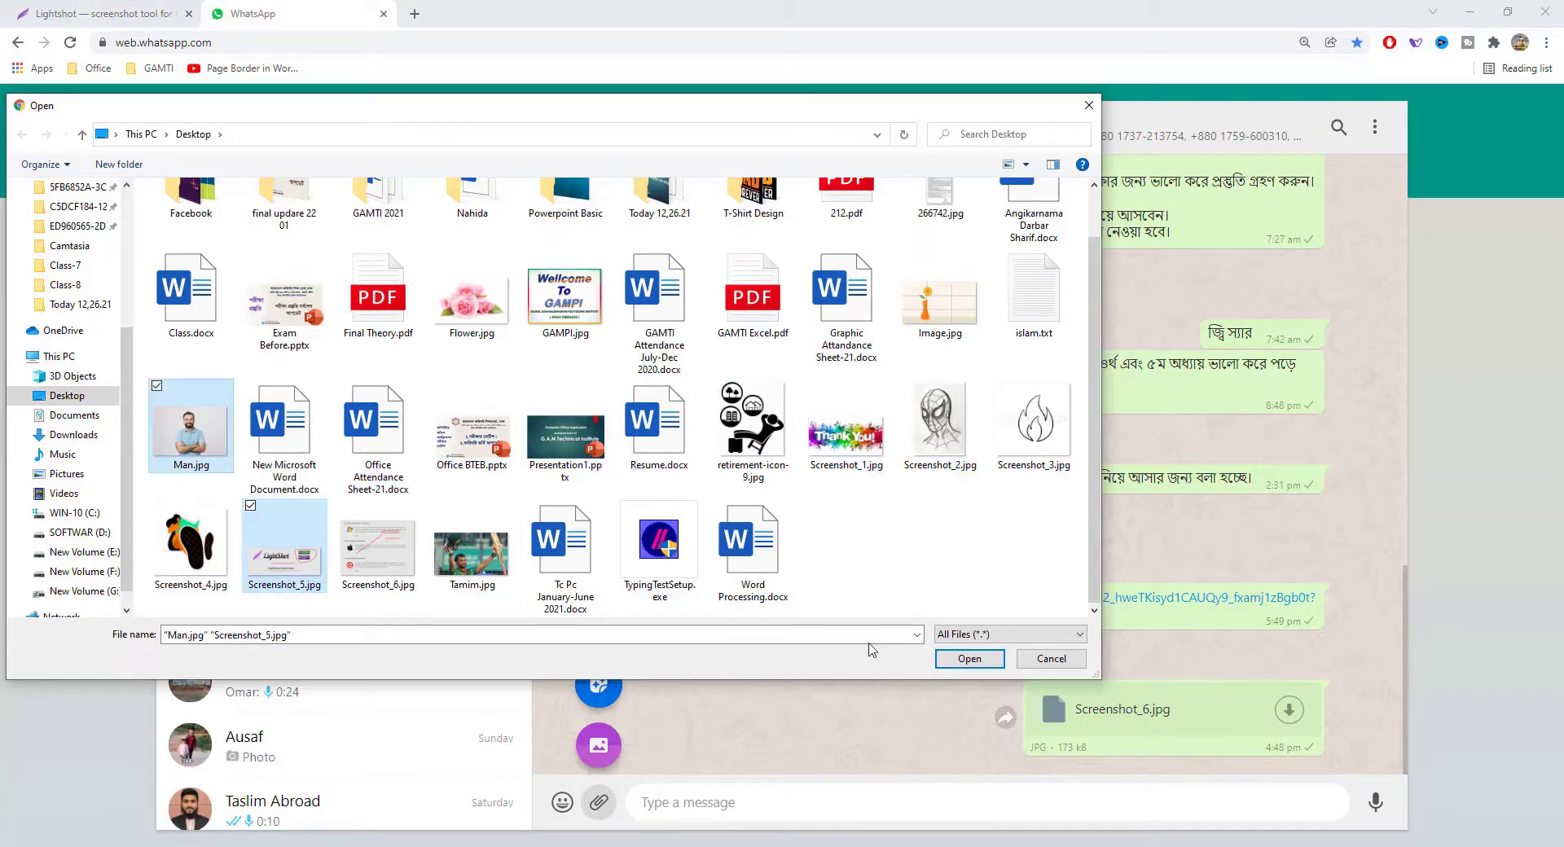
{"action": "left_click", "coordinate": [970, 658]}
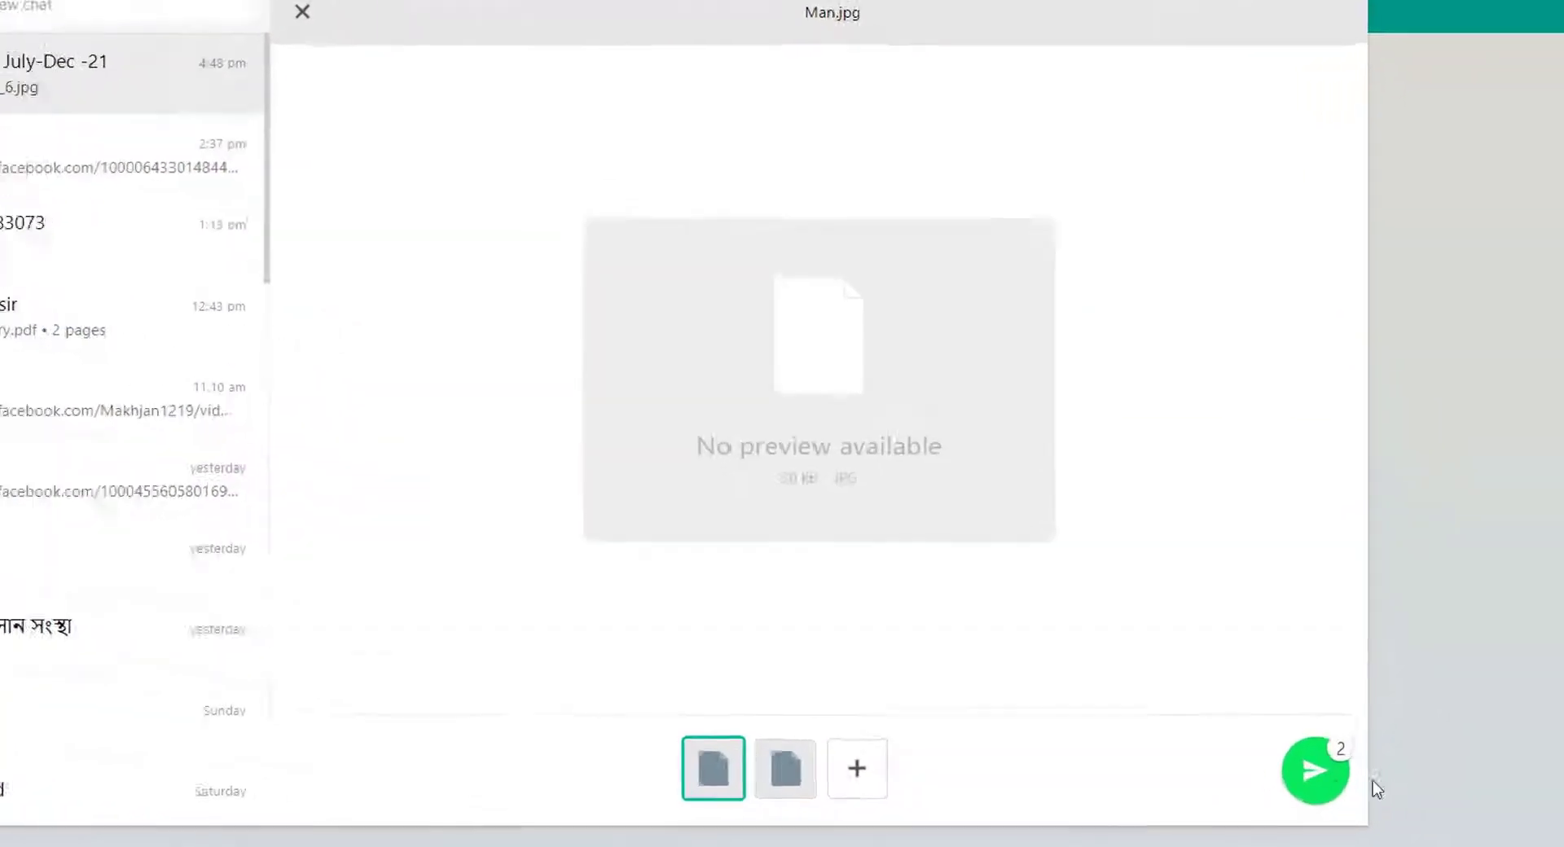
{"action": "left_click", "coordinate": [1315, 770]}
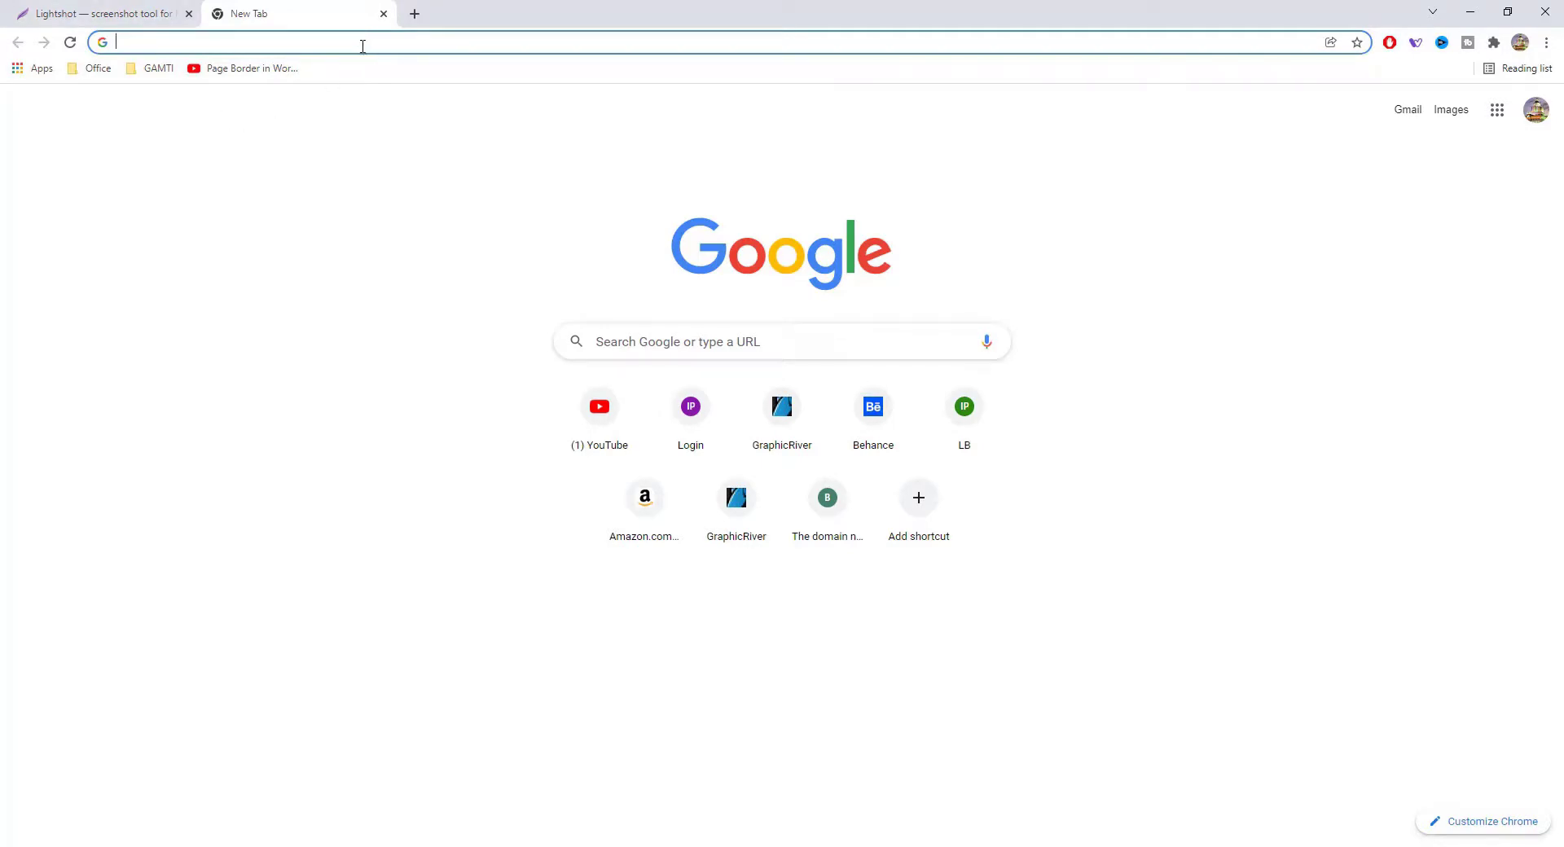
Search Google for "hd background images" in the empty browser tab and show the image results
{"action": "type", "text": "hd "}
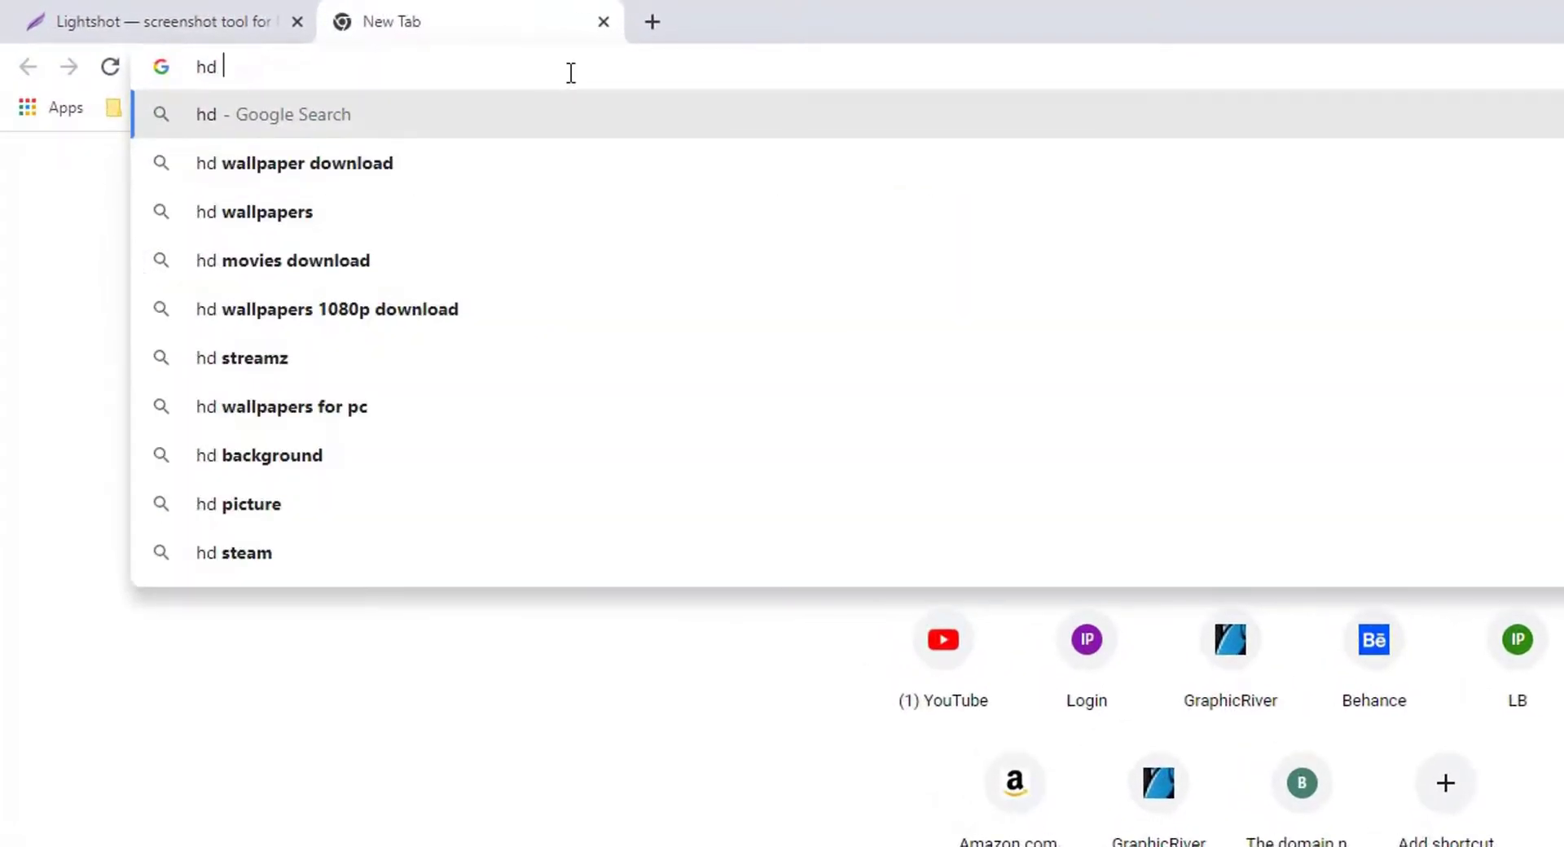
{"action": "type", "text": "bac"}
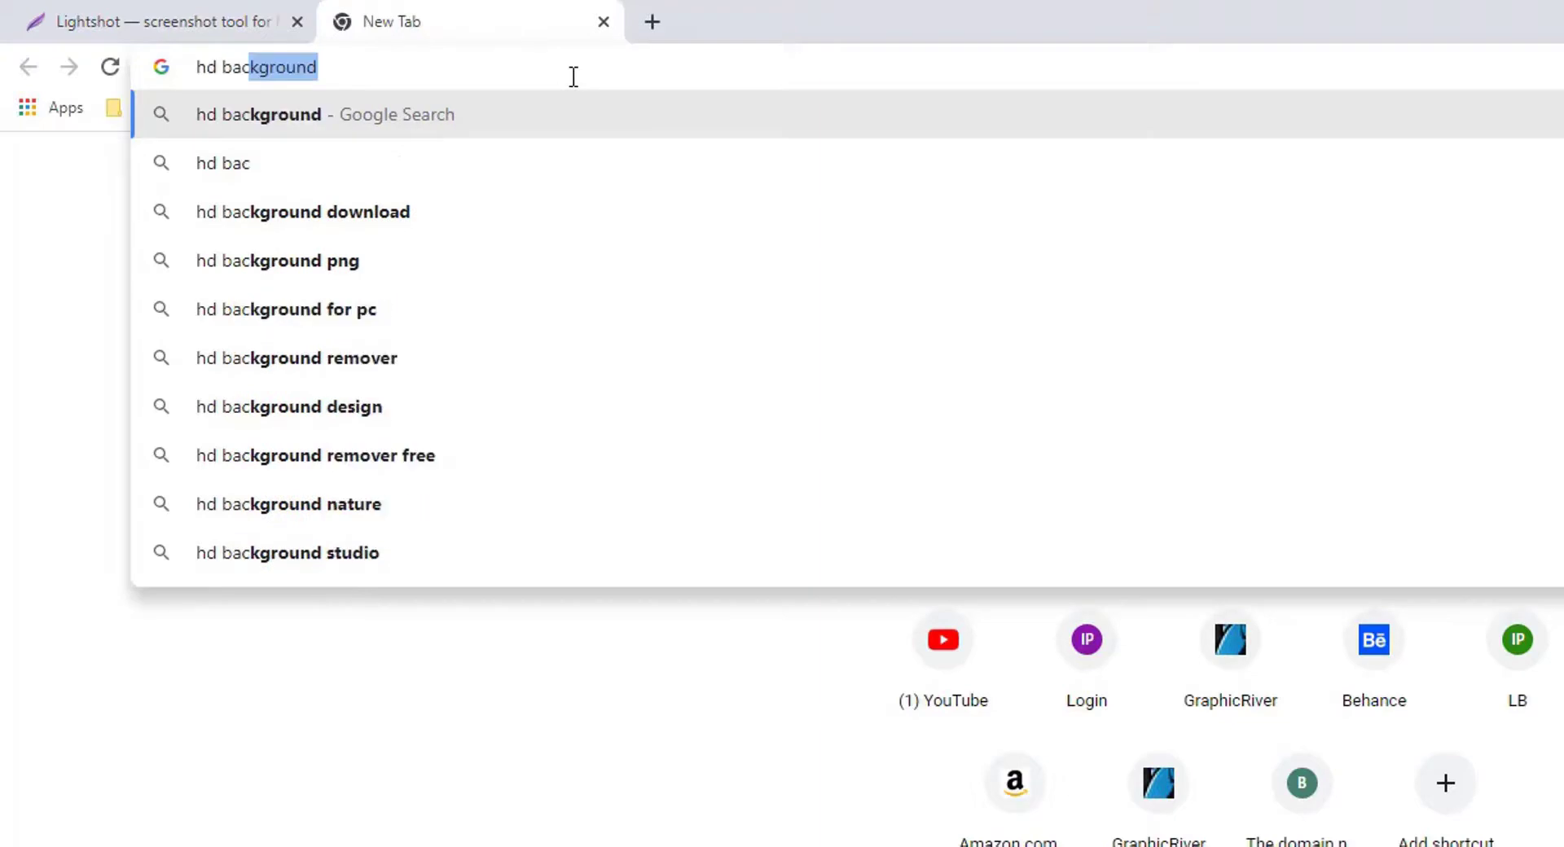
{"action": "type", "text": "kground ima"}
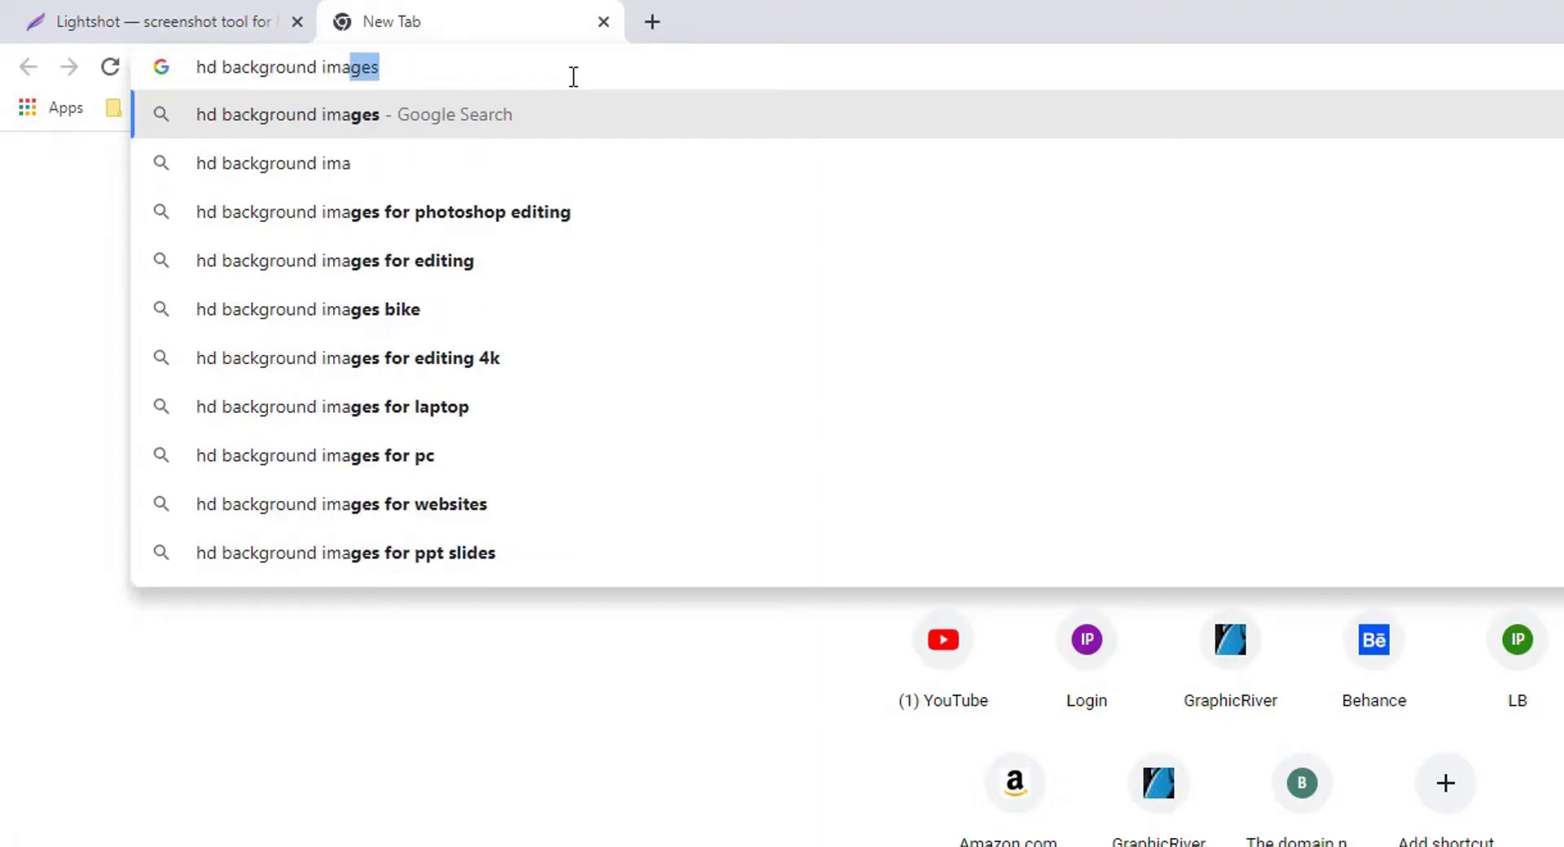
{"action": "key", "text": "Return"}
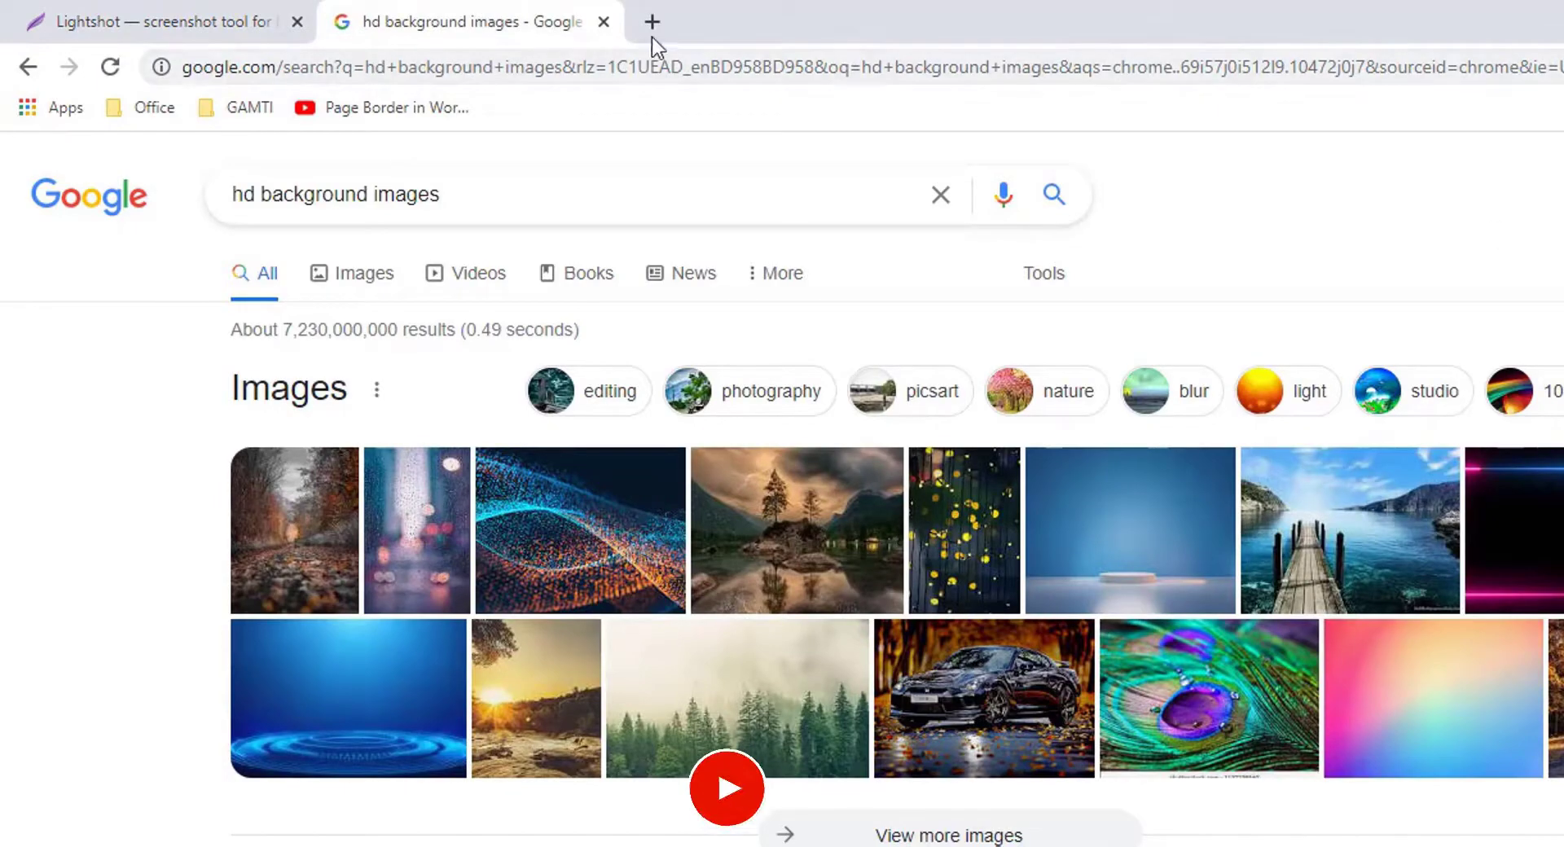
{"action": "left_click", "coordinate": [384, 275]}
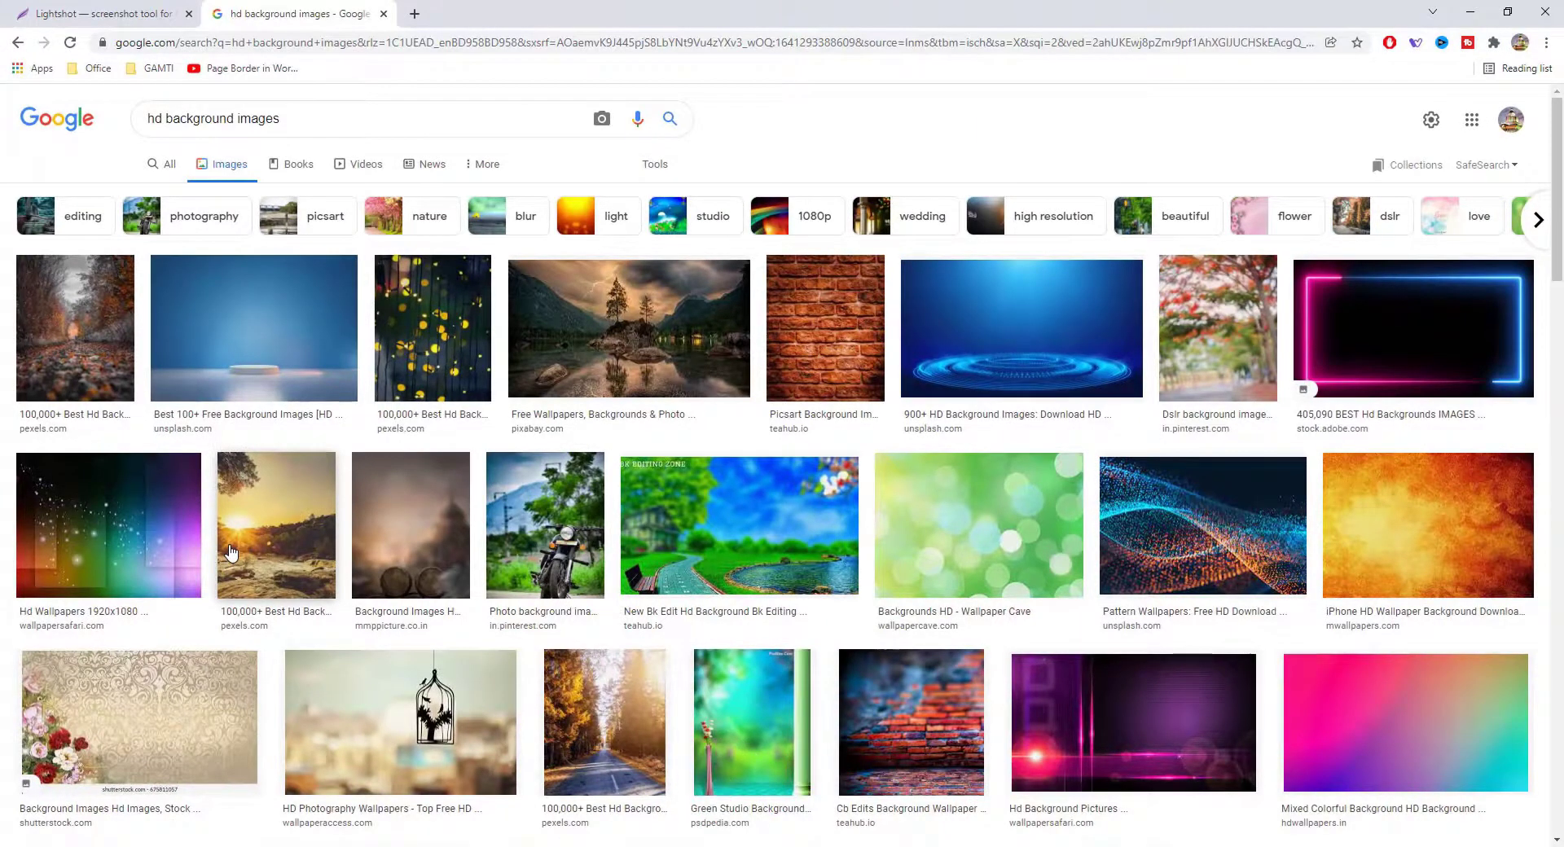
Preview the Unsplash image of a round podium on a blue background and open it in its own browser tab
{"action": "left_click", "coordinate": [285, 383]}
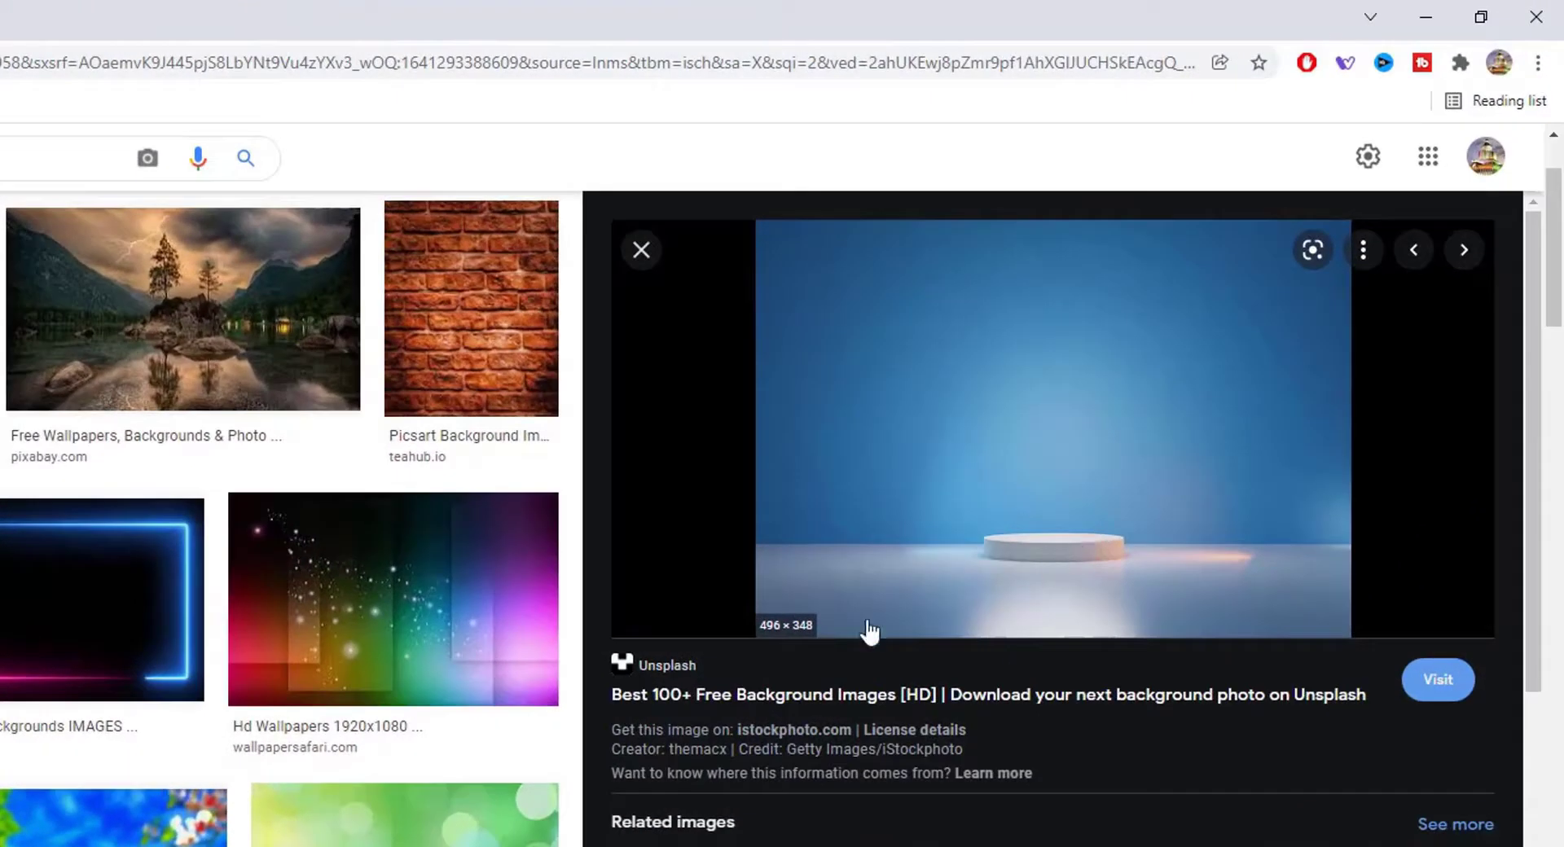
{"action": "right_click", "coordinate": [966, 452]}
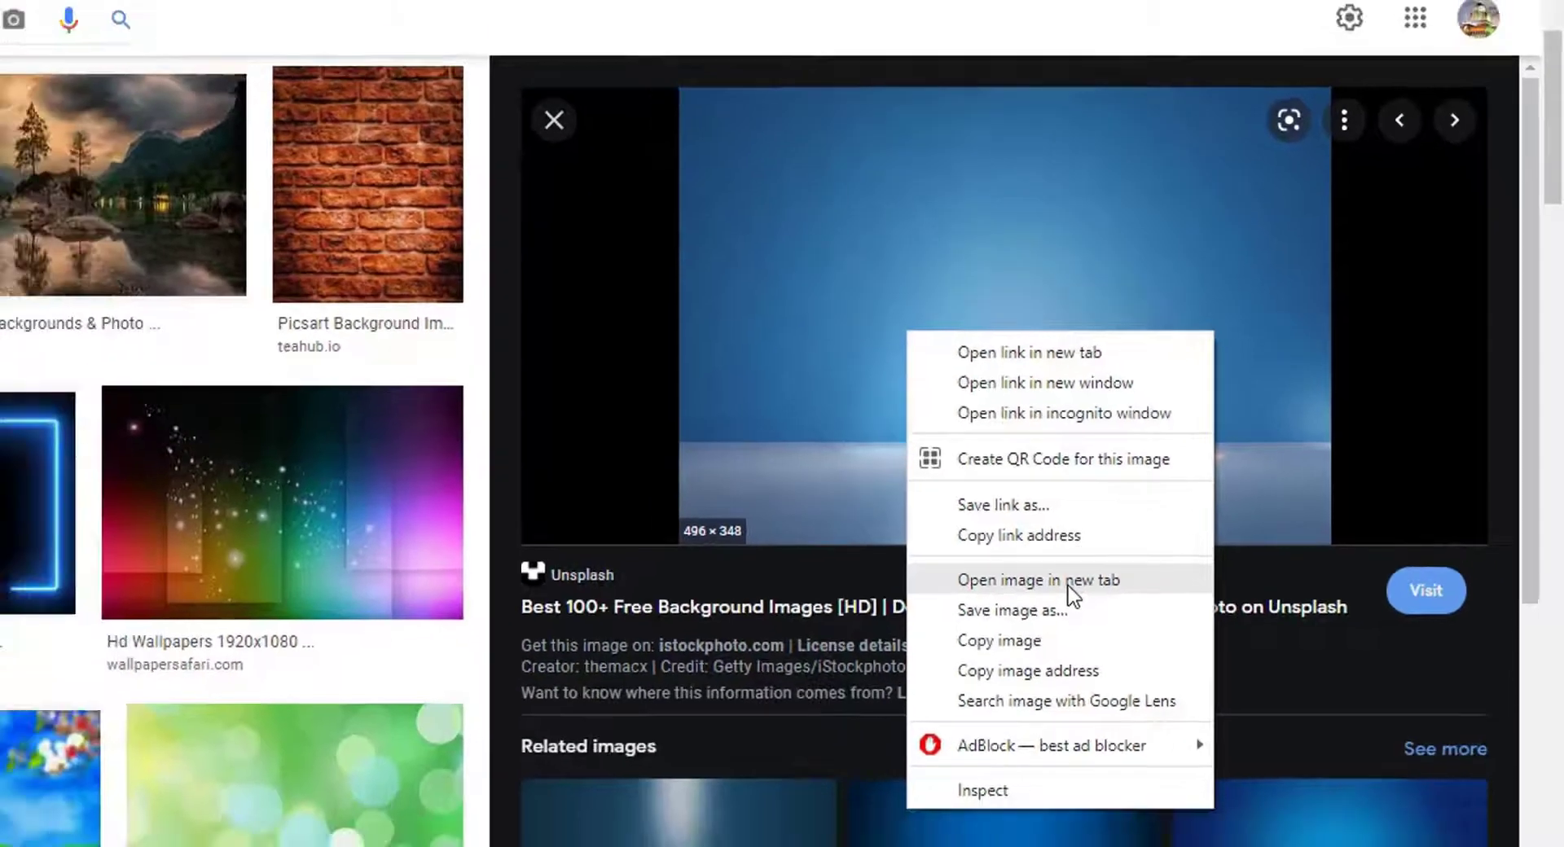
{"action": "left_click", "coordinate": [999, 627]}
{"action": "left_click", "coordinate": [494, 11]}
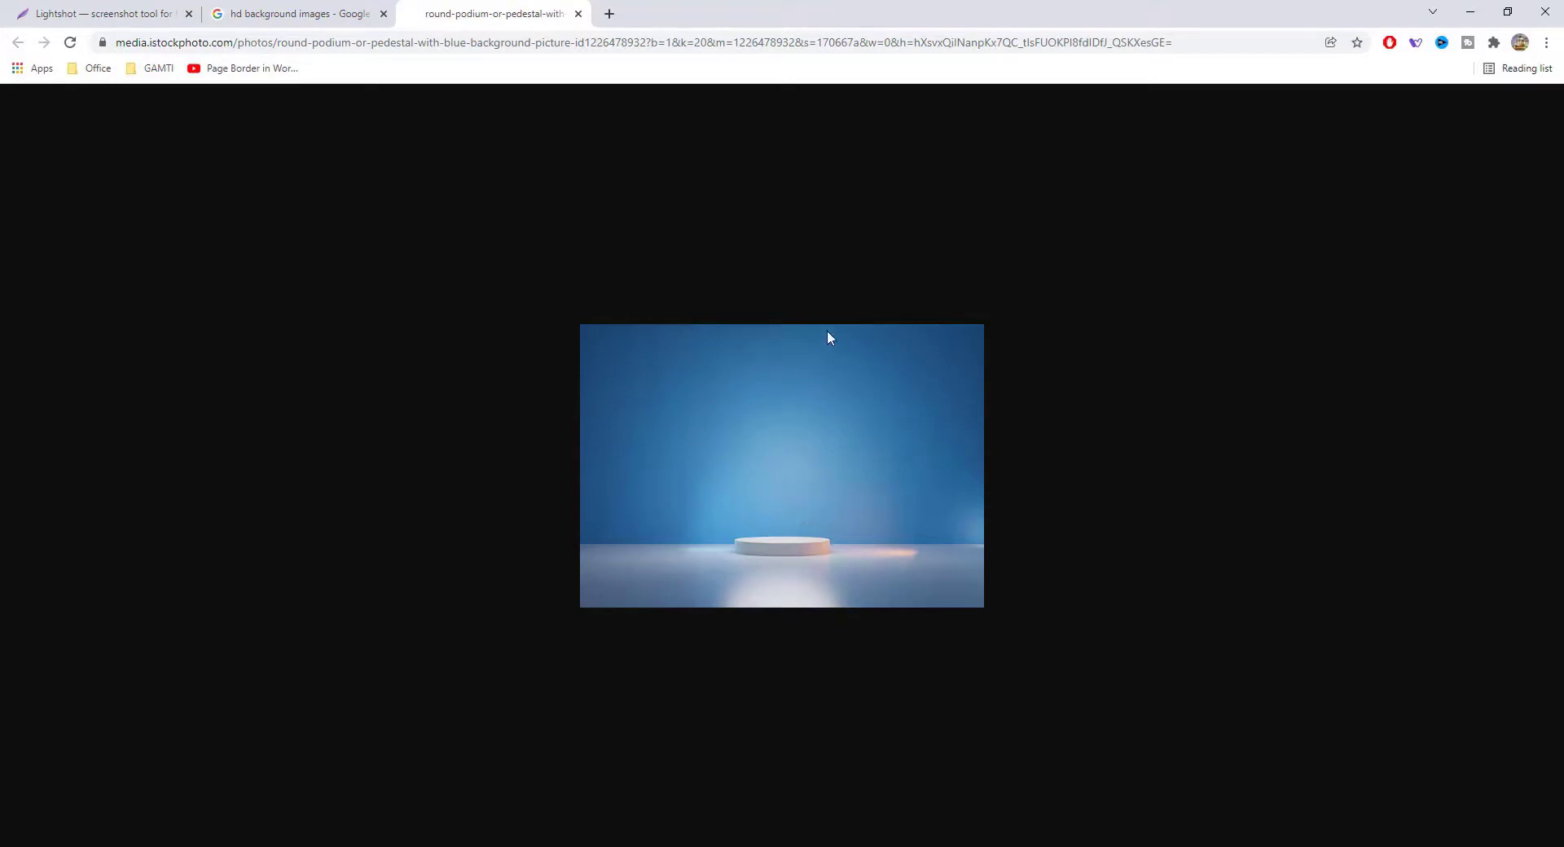
Frame a Lightshot capture area of about 484x336 over the blue podium image
{"action": "key", "text": "Print"}
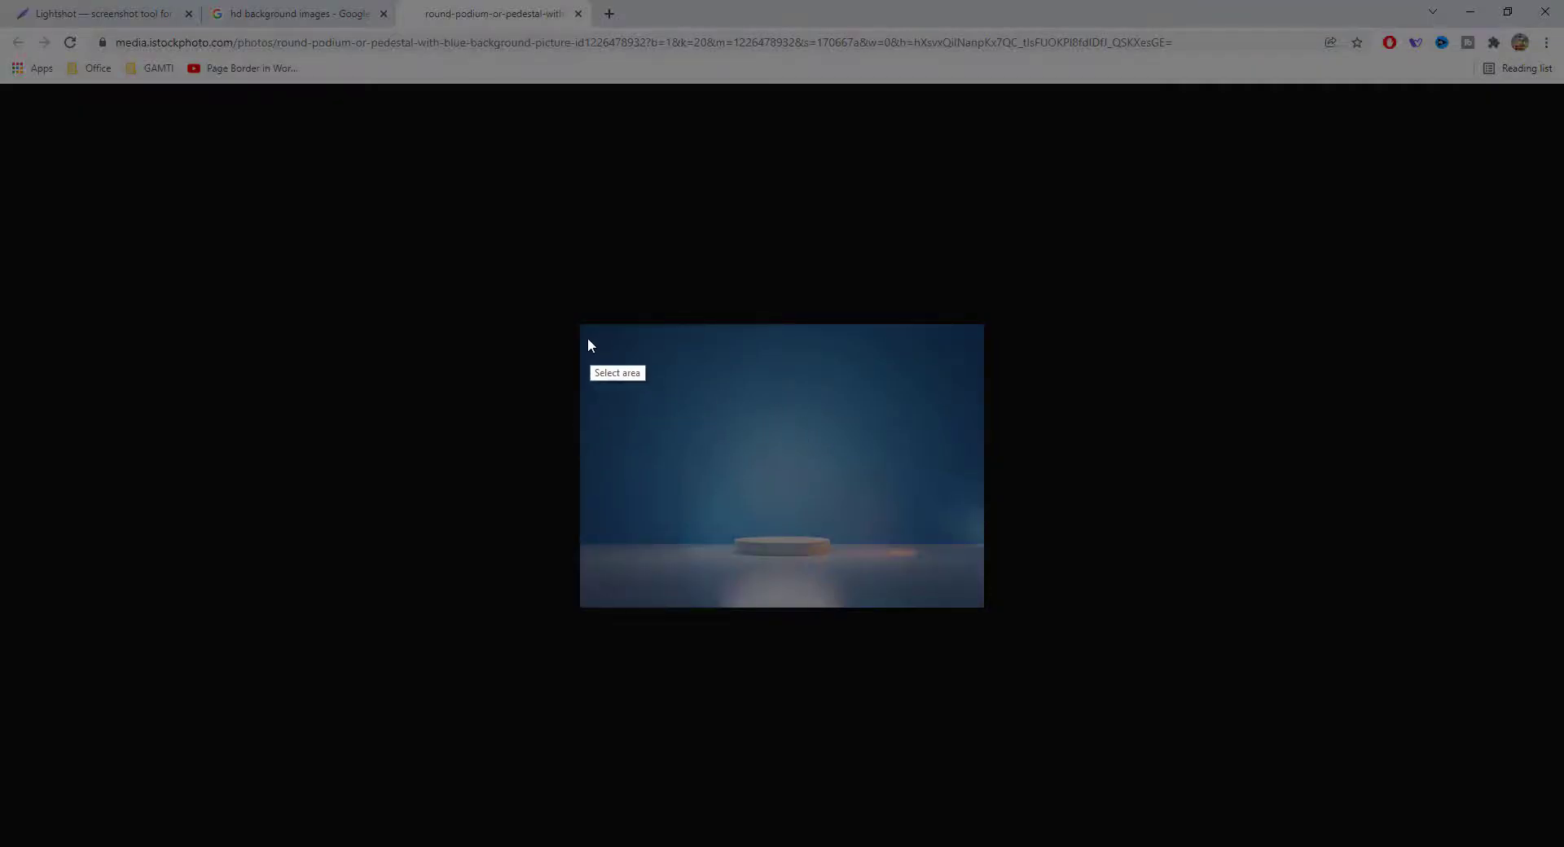
{"action": "left_click_drag", "start_coordinate": [584, 329], "coordinate": [1047, 679]}
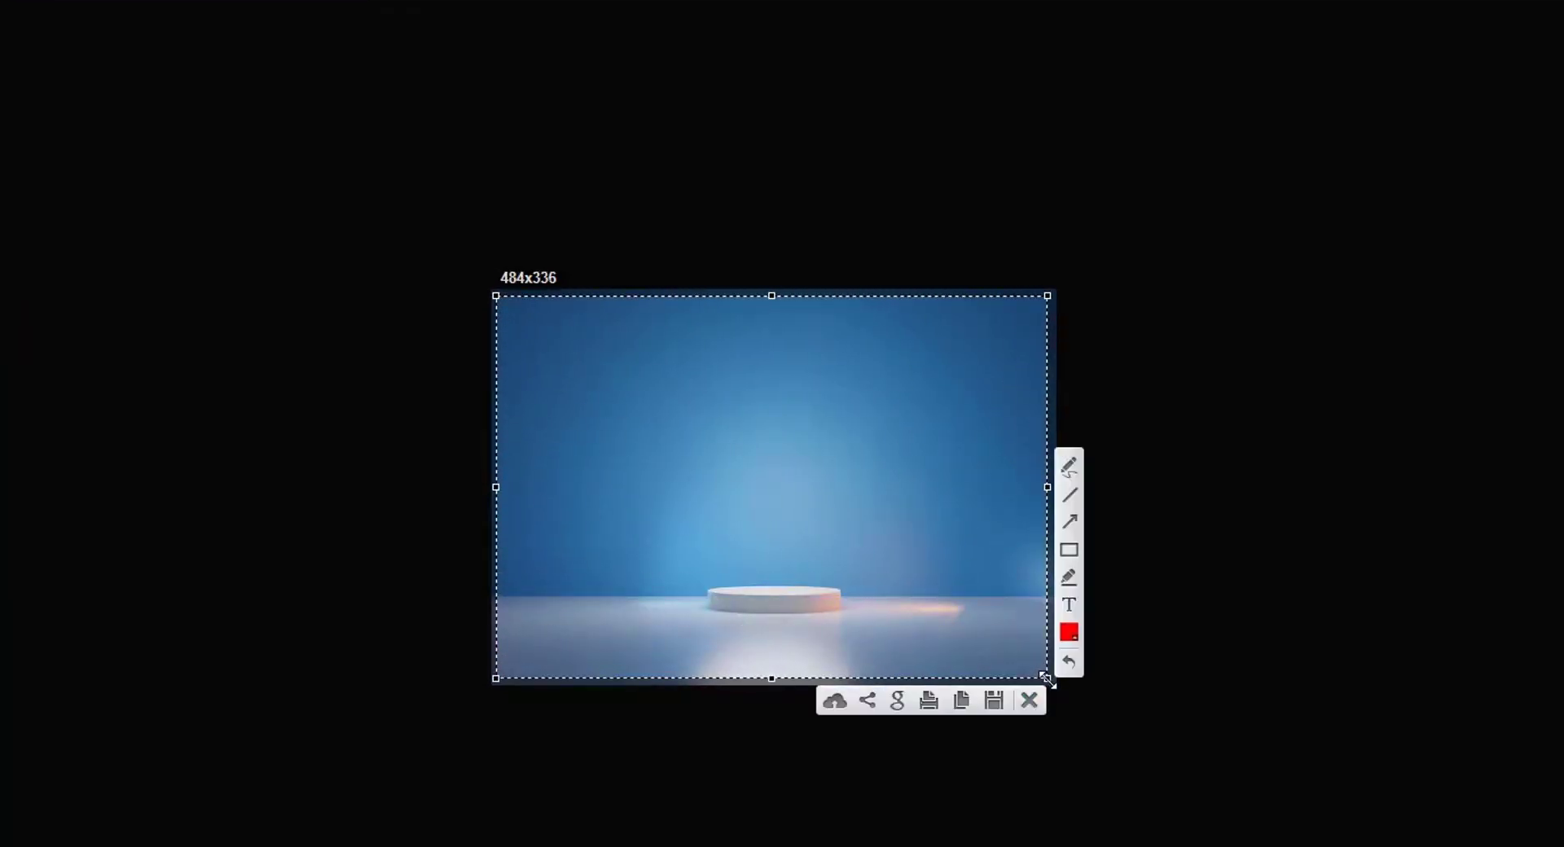
Save the blue podium capture to the Desktop as the JPEG file Screenshot_7.jpg
{"action": "left_click", "coordinate": [992, 702]}
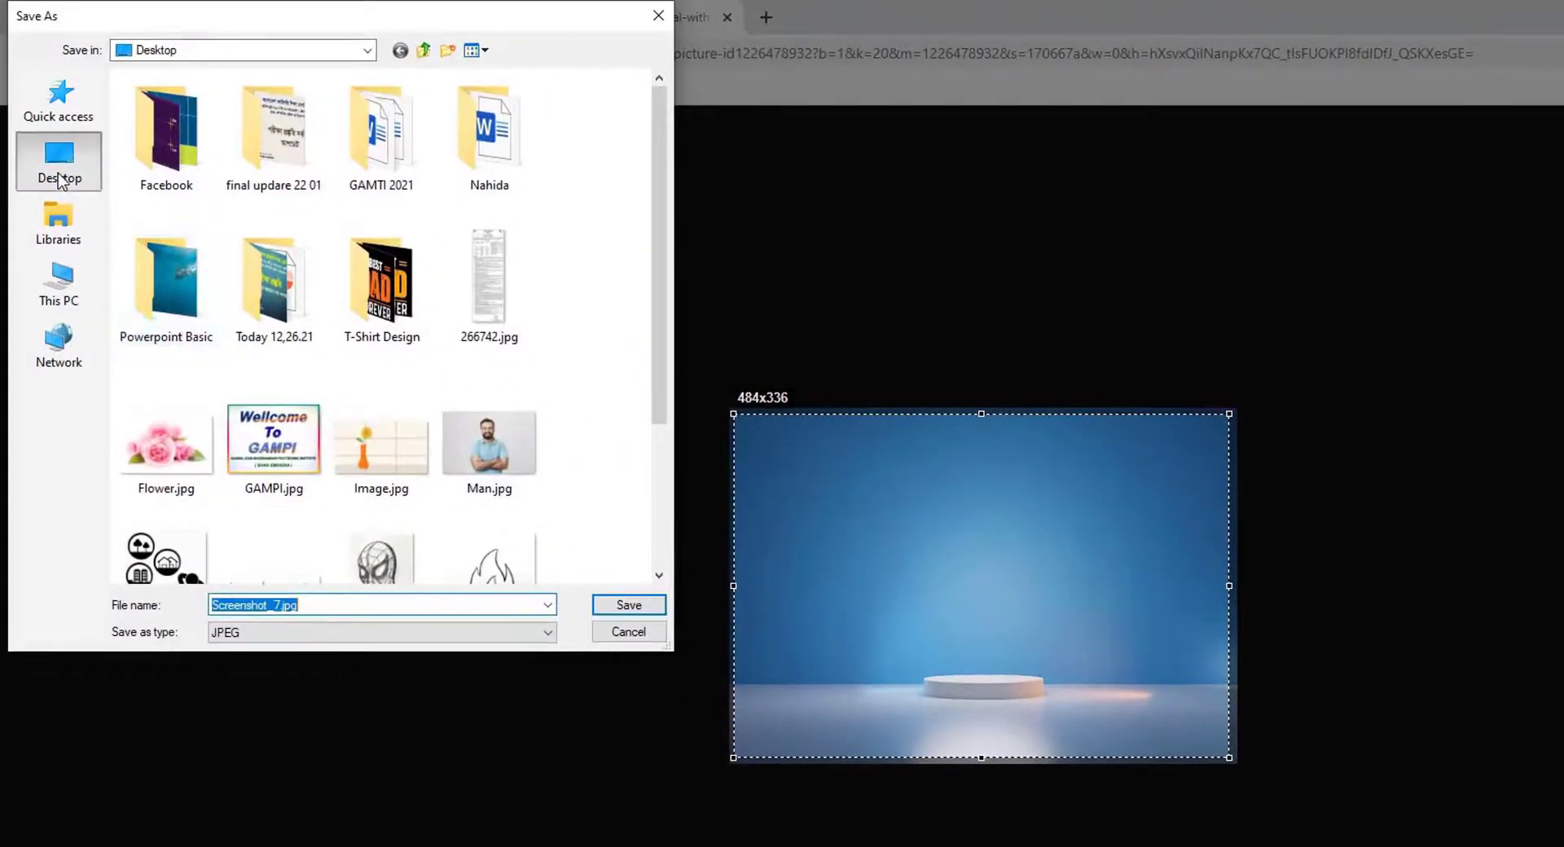
{"action": "left_click", "coordinate": [51, 147]}
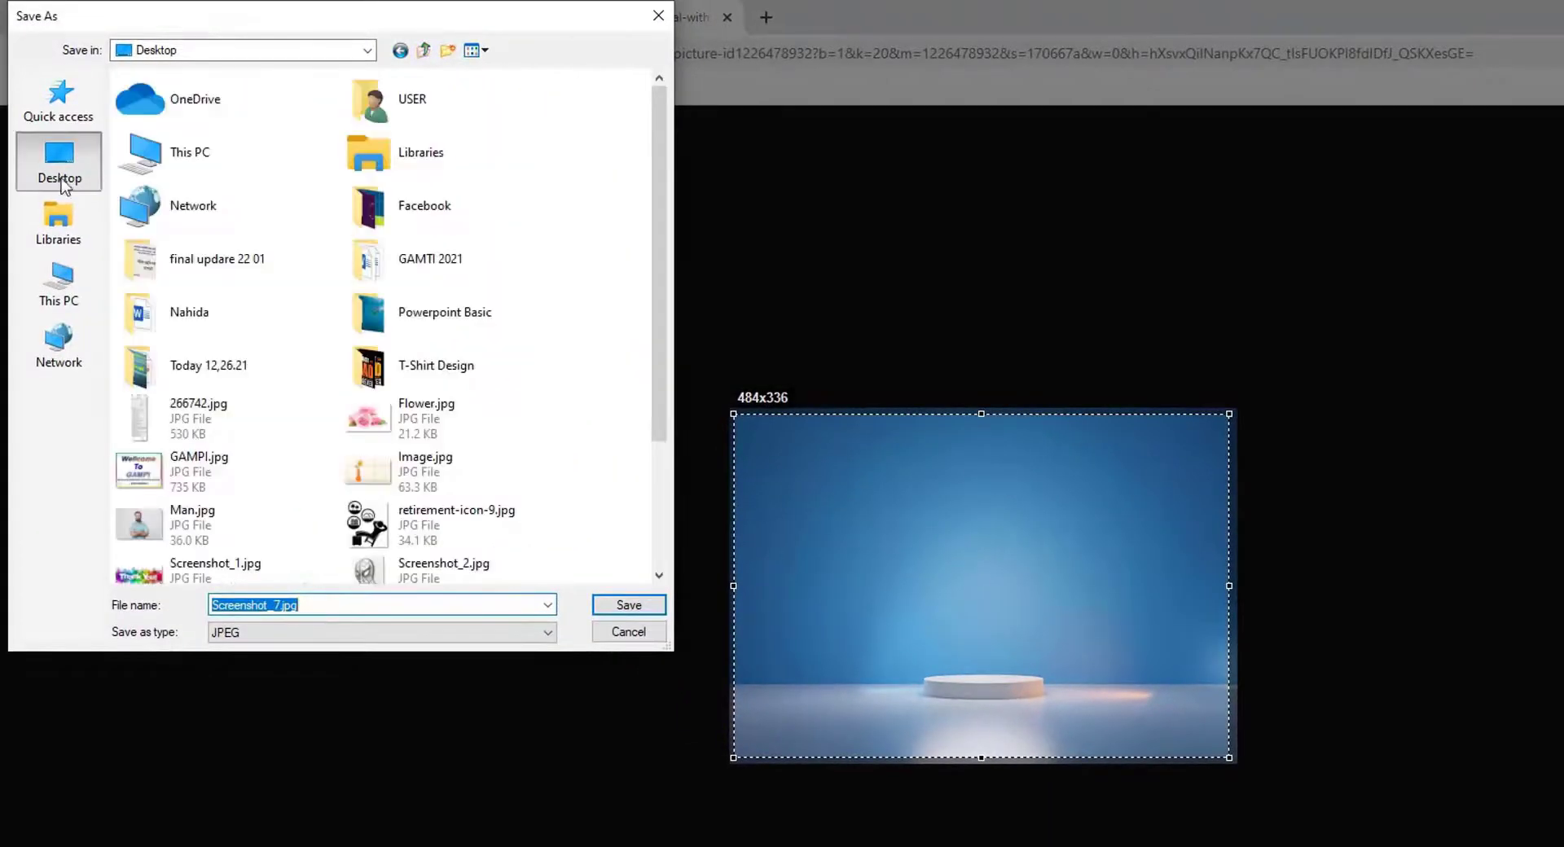
{"action": "scroll", "coordinate": [202, 393], "scroll_direction": "down", "scroll_amount": 3}
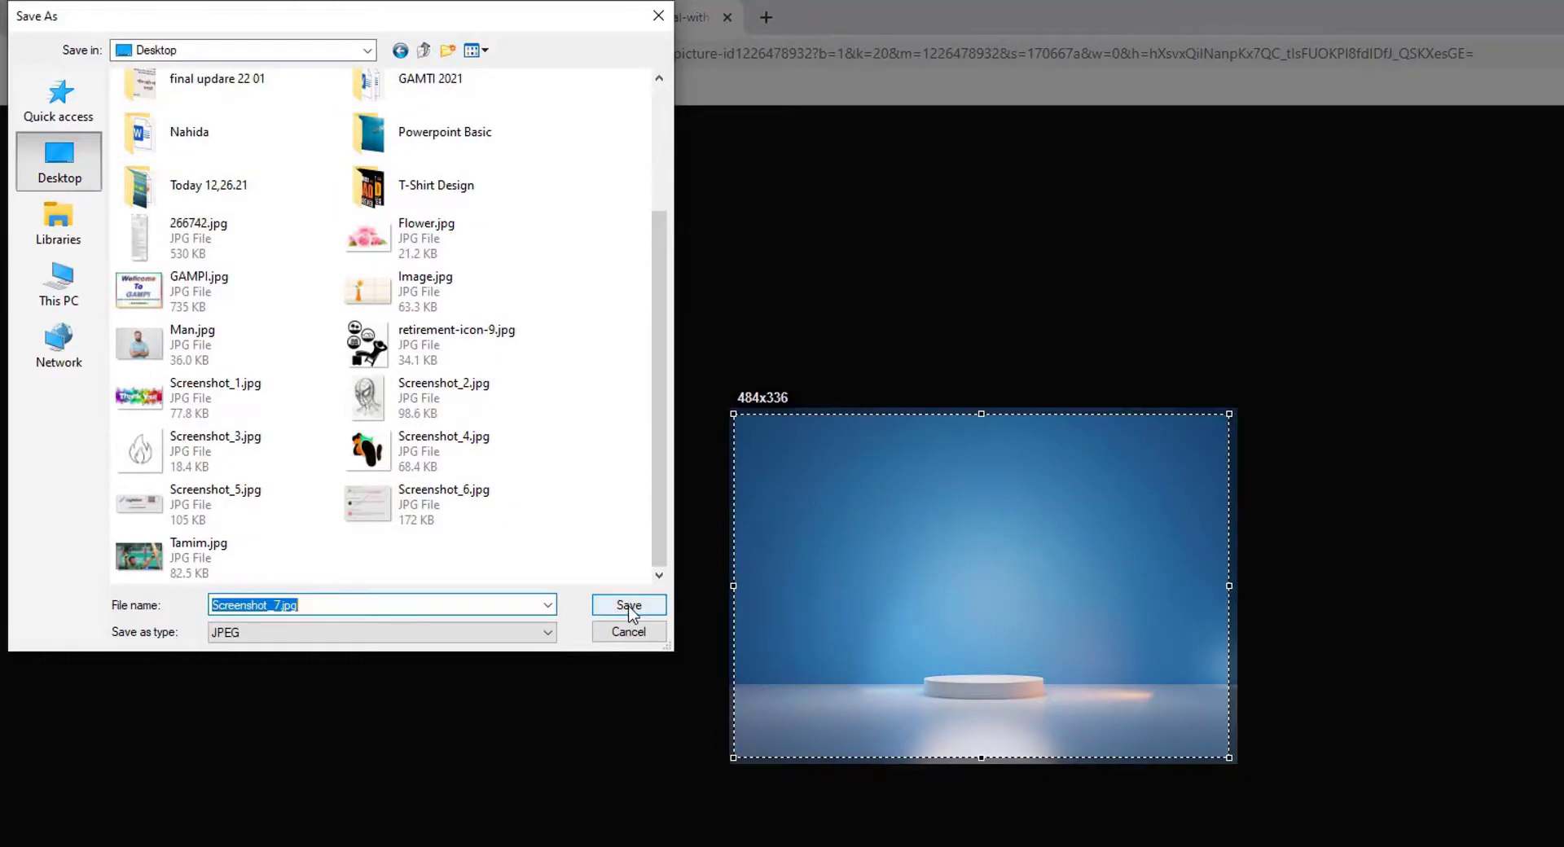
{"action": "left_click", "coordinate": [628, 605]}
Return to the Google image results and preview the Pinterest photo of a black motorcycle on a road
{"action": "left_click", "coordinate": [273, 10]}
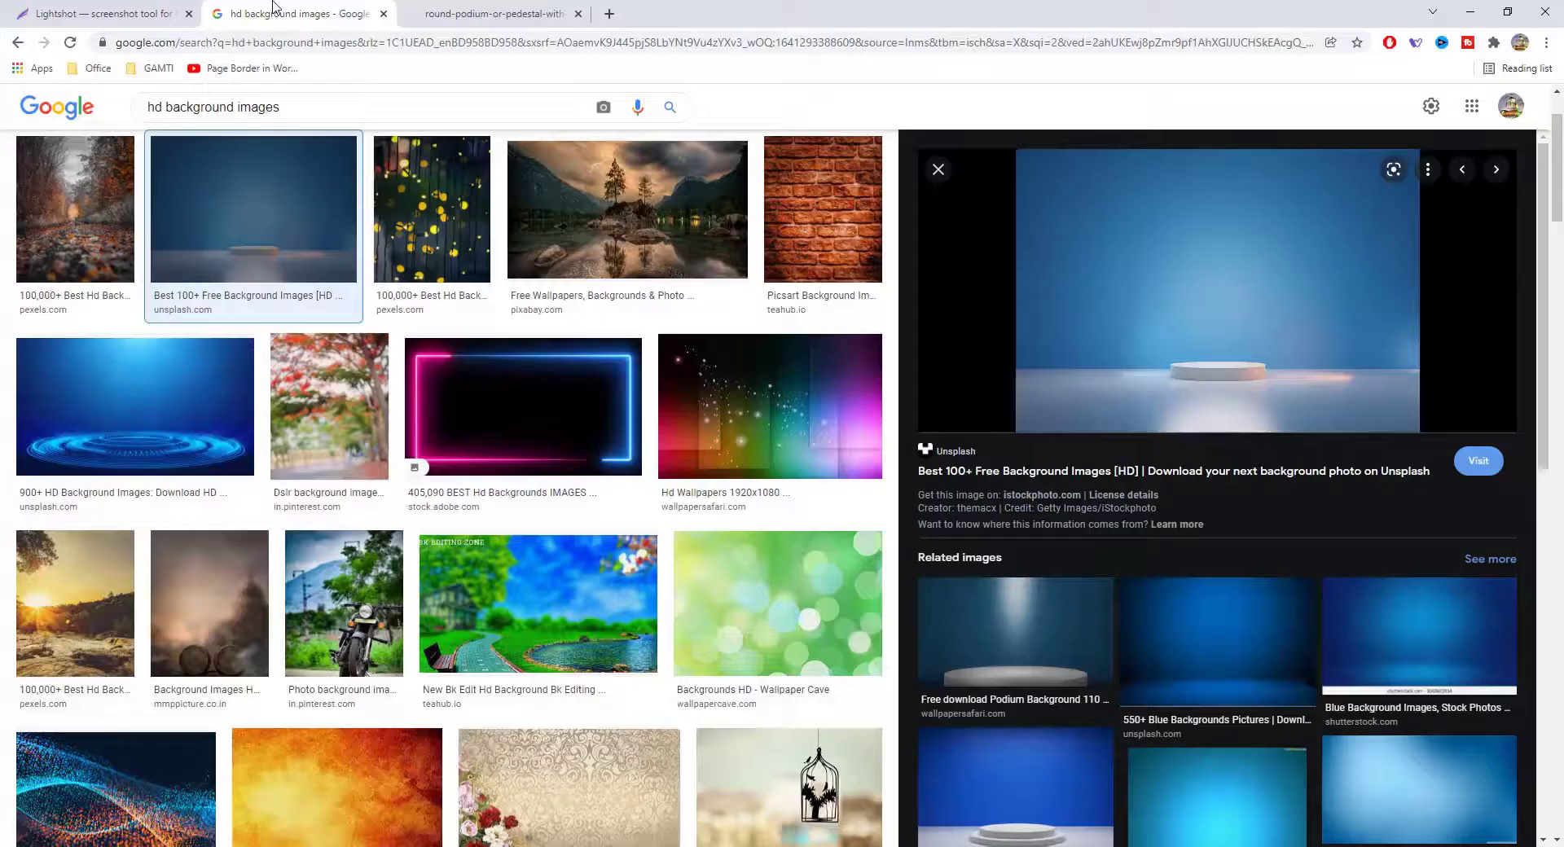
{"action": "scroll", "coordinate": [538, 473], "scroll_direction": "down", "scroll_amount": 2}
{"action": "left_click", "coordinate": [344, 480]}
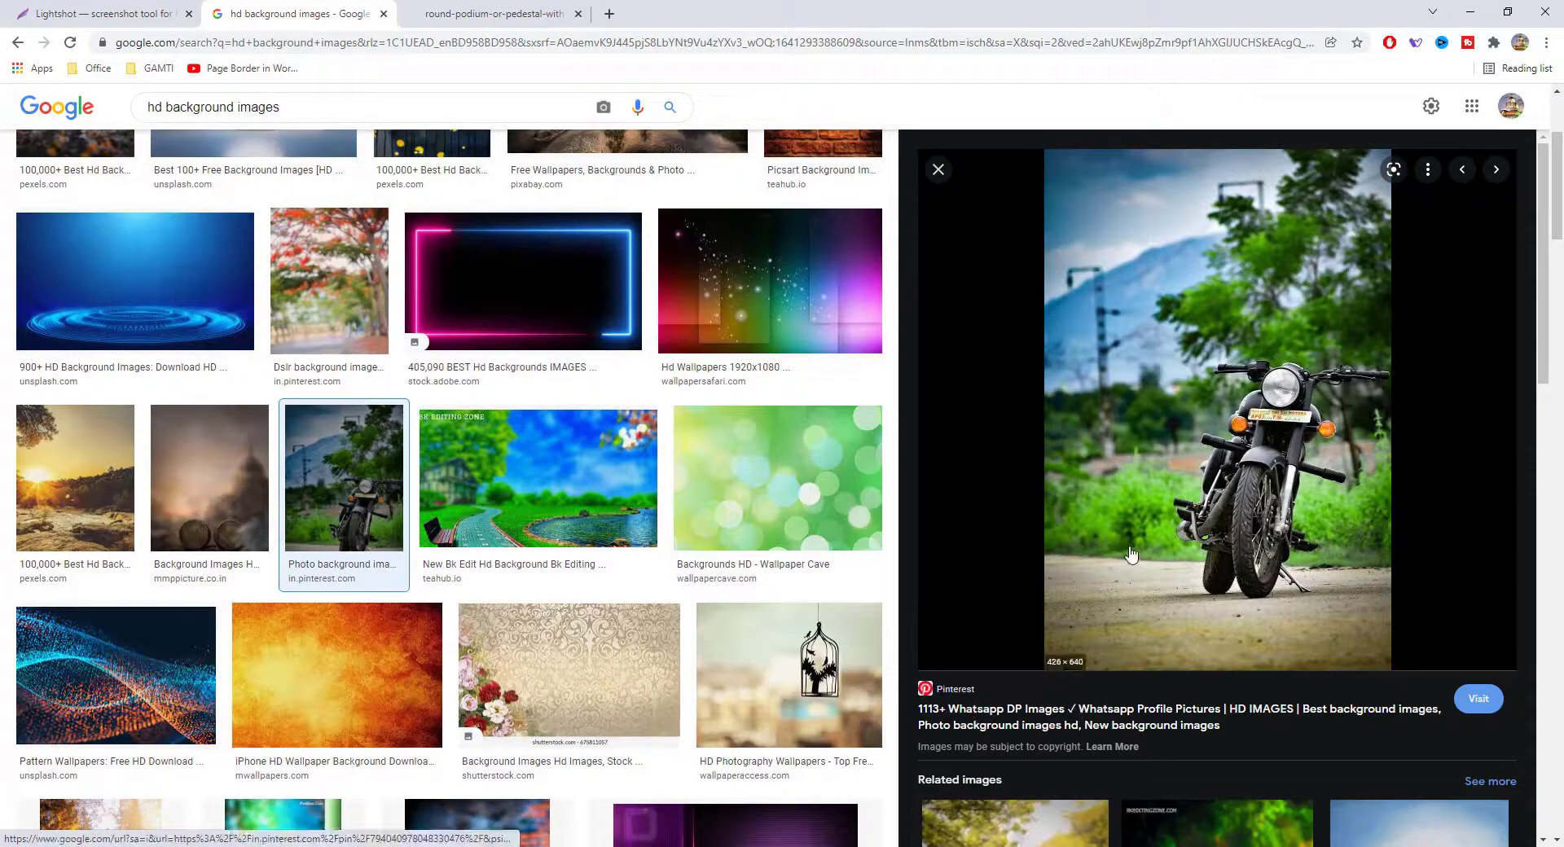
{"action": "right_click", "coordinate": [1131, 647]}
{"action": "left_click", "coordinate": [540, 21]}
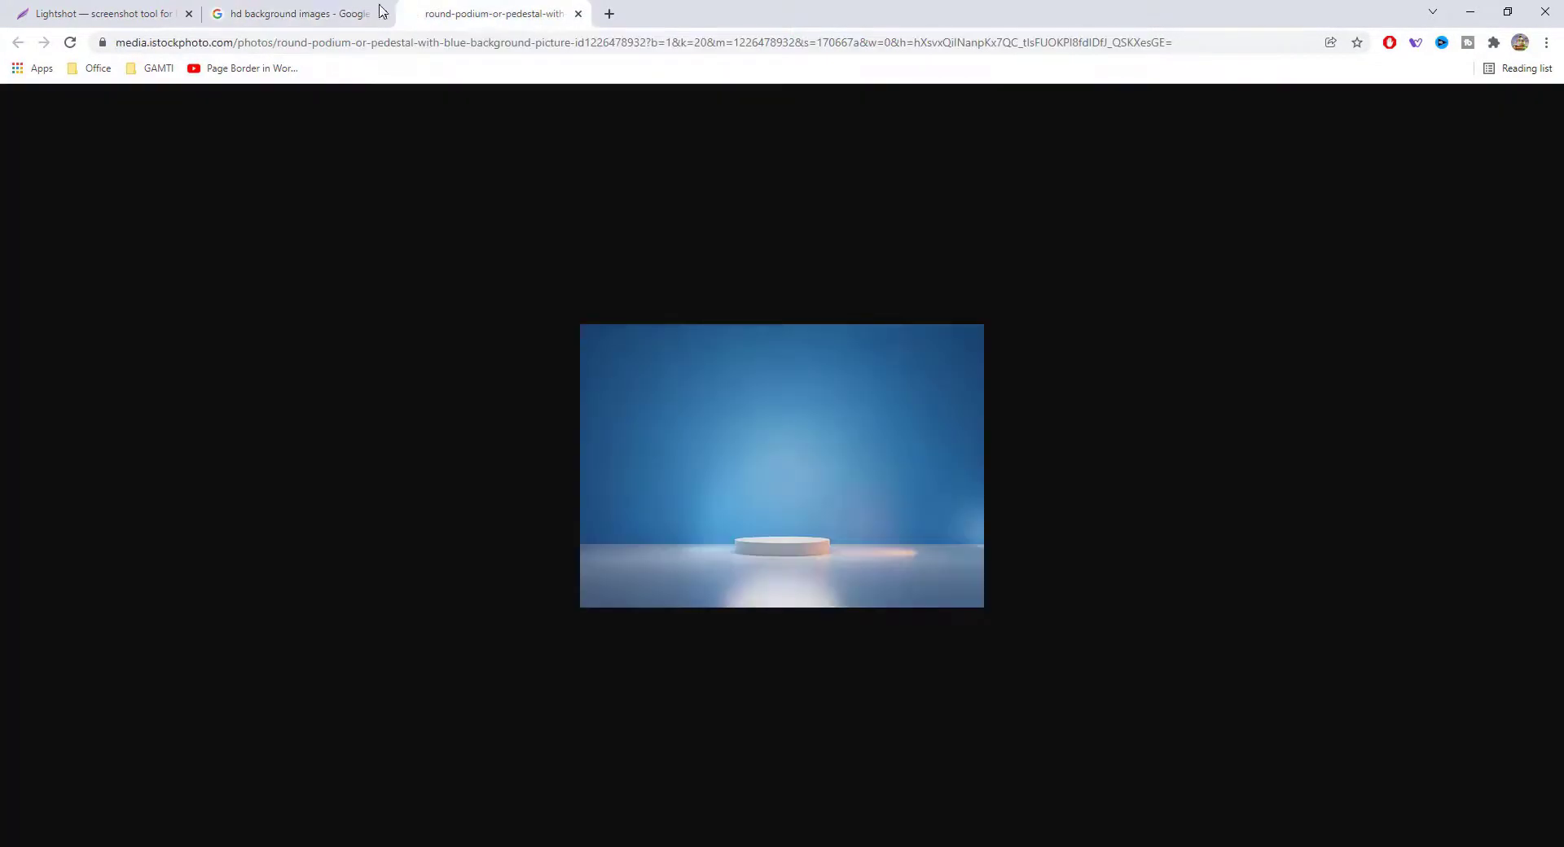
{"action": "left_click", "coordinate": [341, 12]}
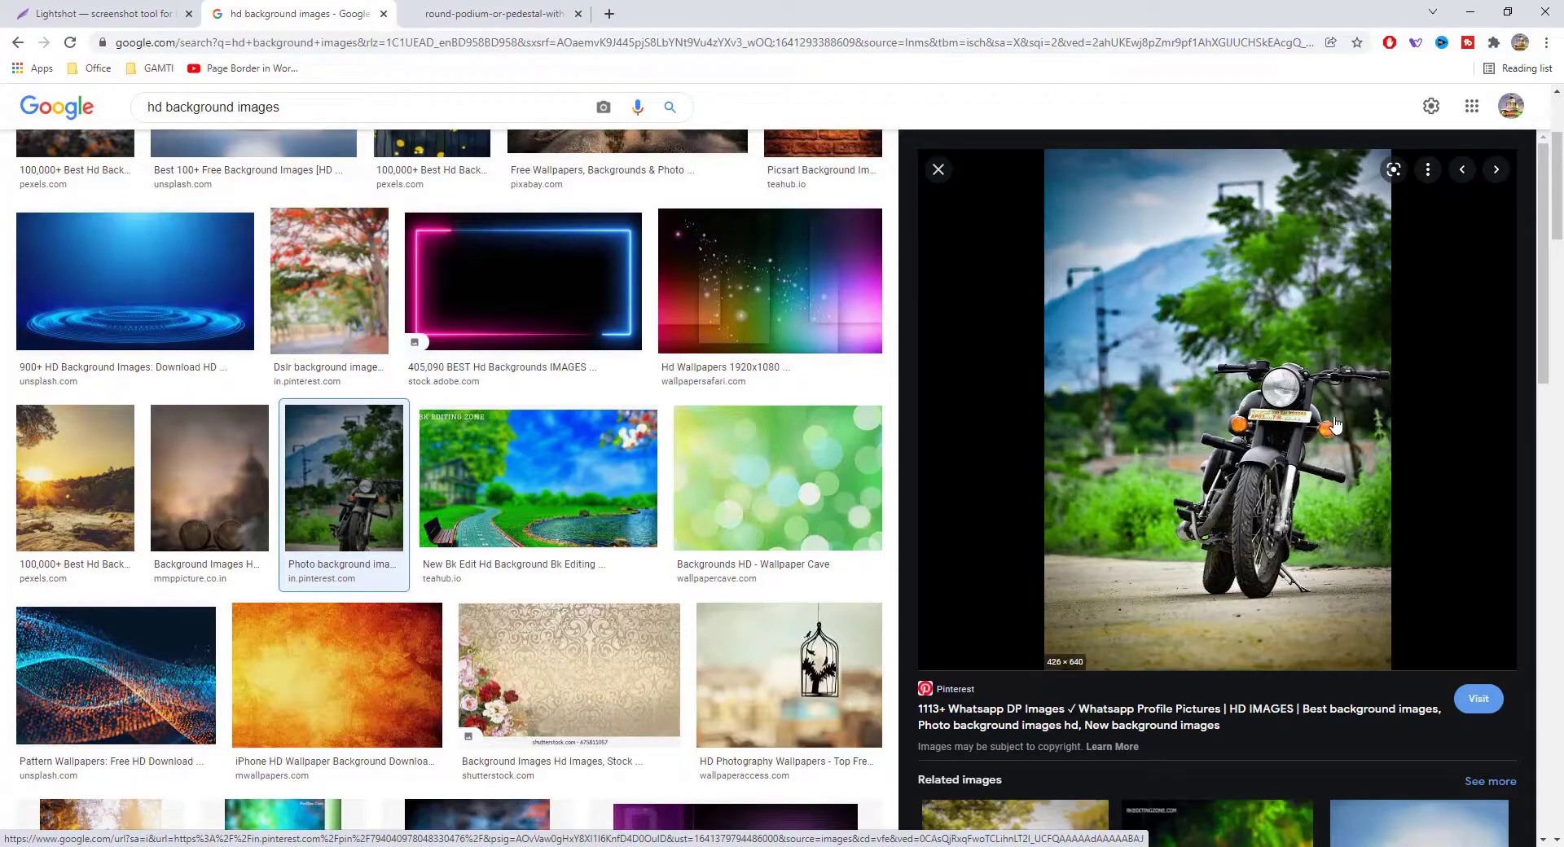
Frame a Lightshot capture area of about 348x443 around the motorcycle in the previewed photo
{"action": "key", "text": "Print"}
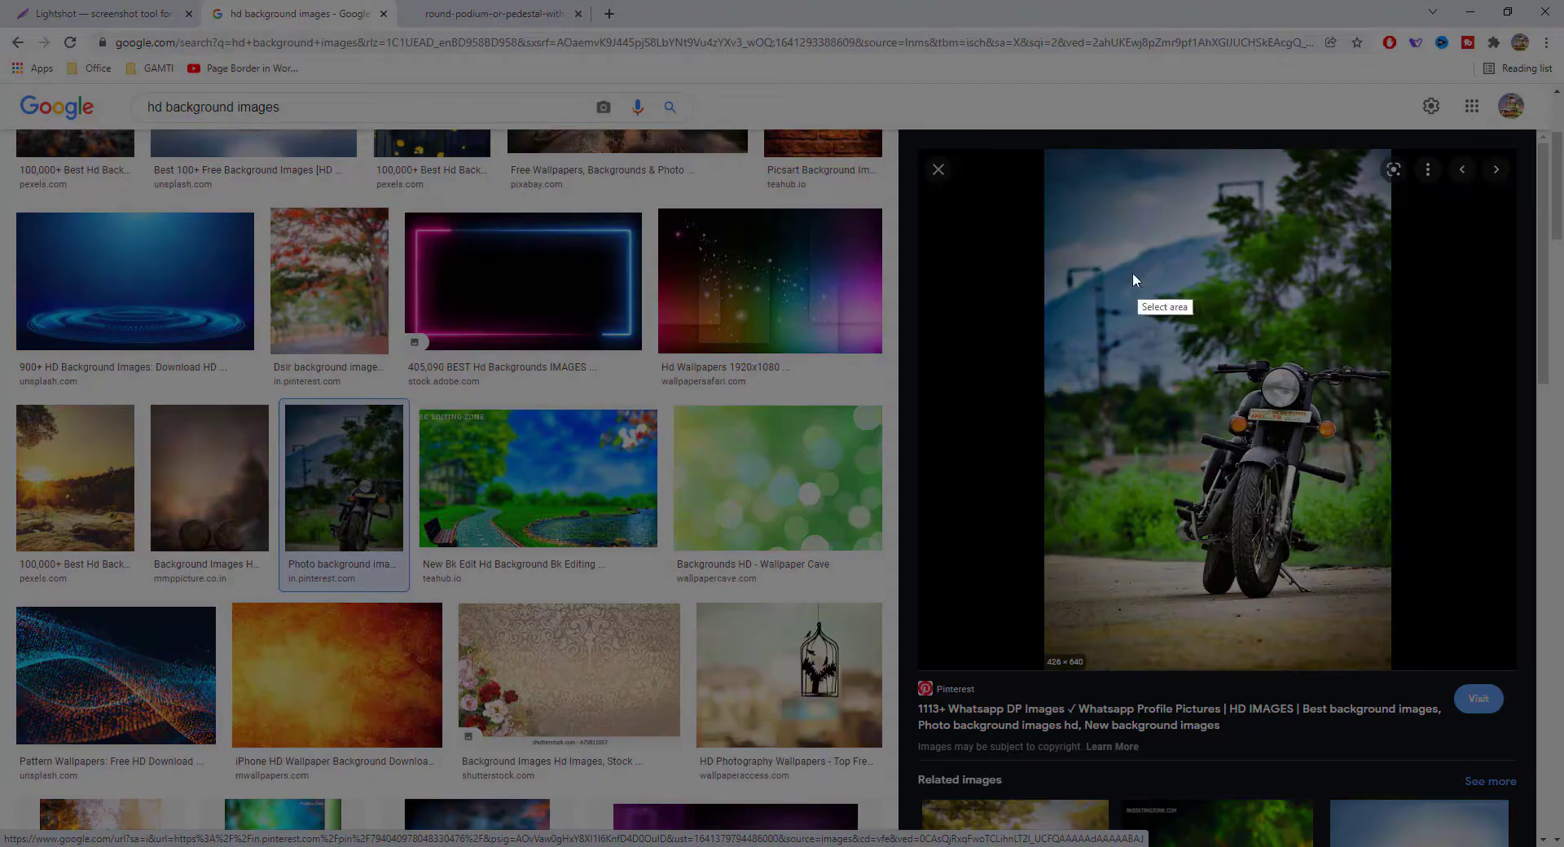
{"action": "left_click_drag", "start_coordinate": [1114, 272], "coordinate": [1393, 633]}
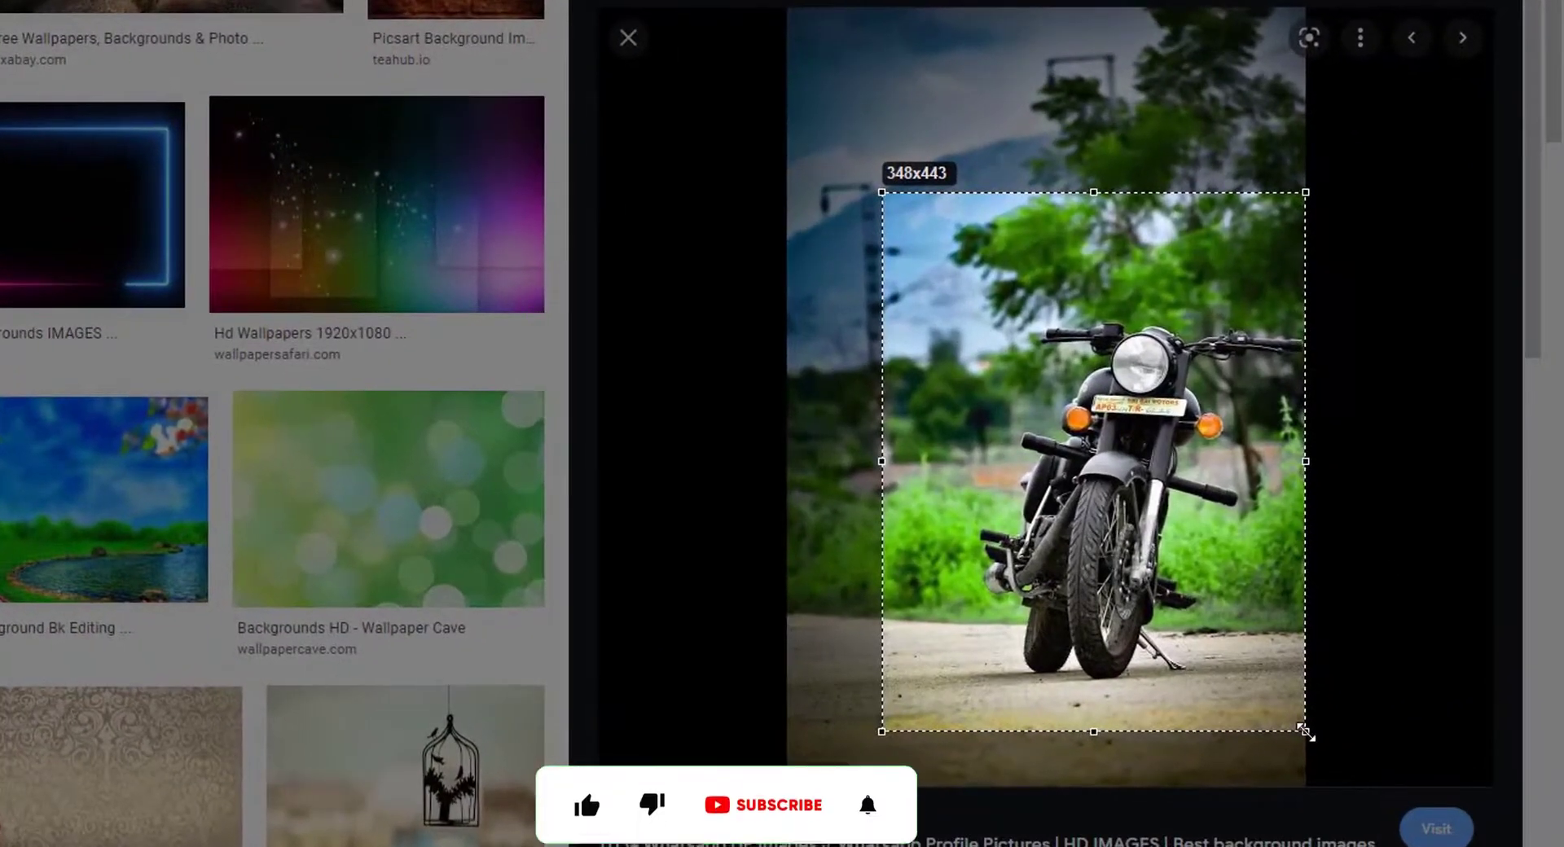
{"action": "left_click_drag", "start_coordinate": [1306, 733], "coordinate": [1301, 732]}
Save the motorcycle capture to the Desktop as the JPEG file Screenshot_8.jpg and close the image preview
{"action": "left_click", "coordinate": [1243, 755]}
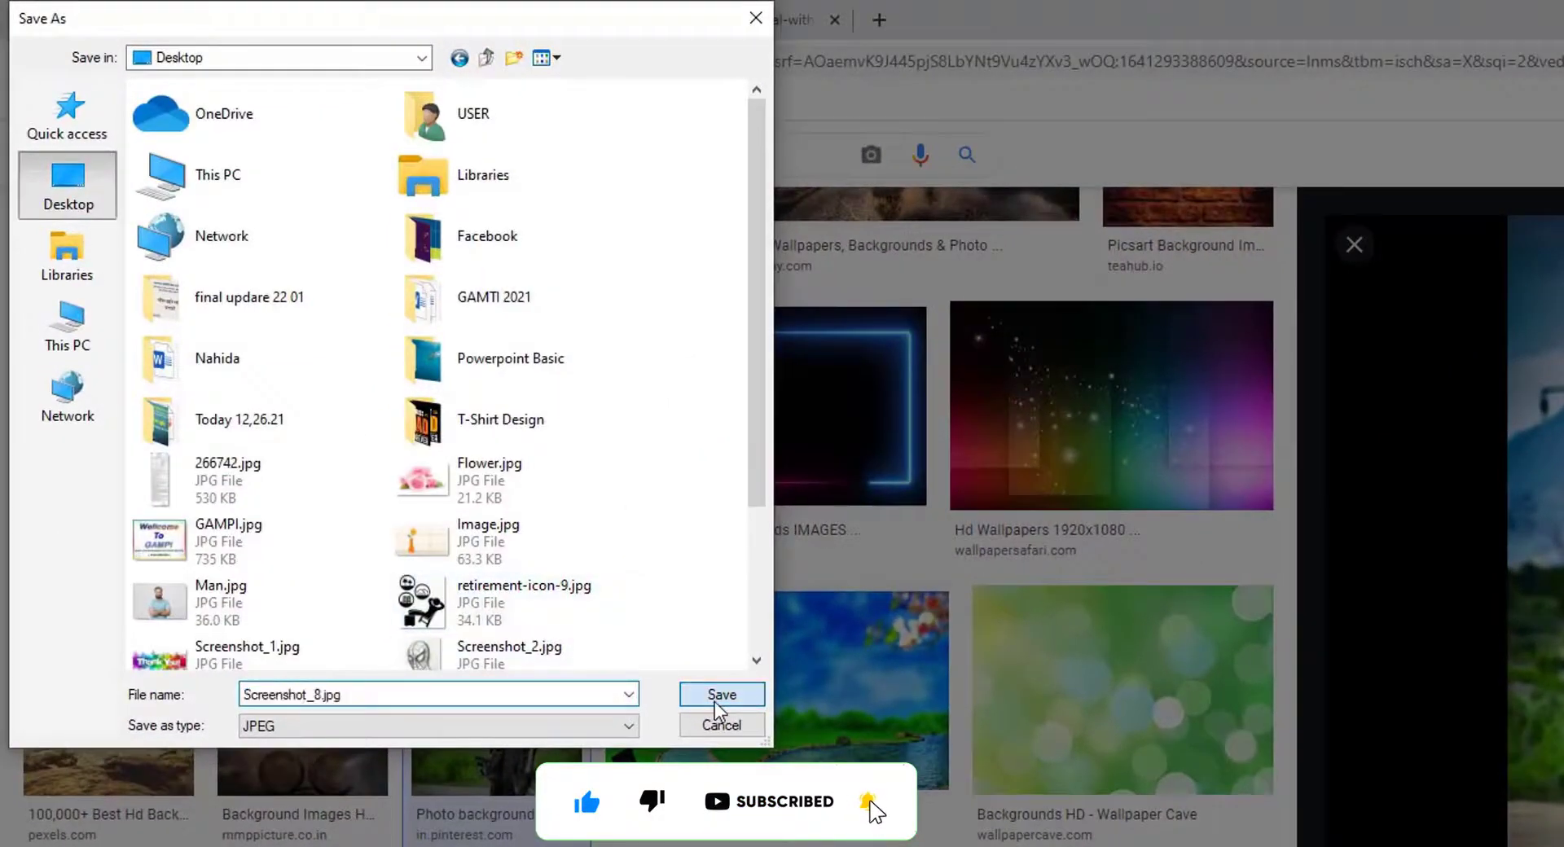
{"action": "left_click", "coordinate": [598, 575]}
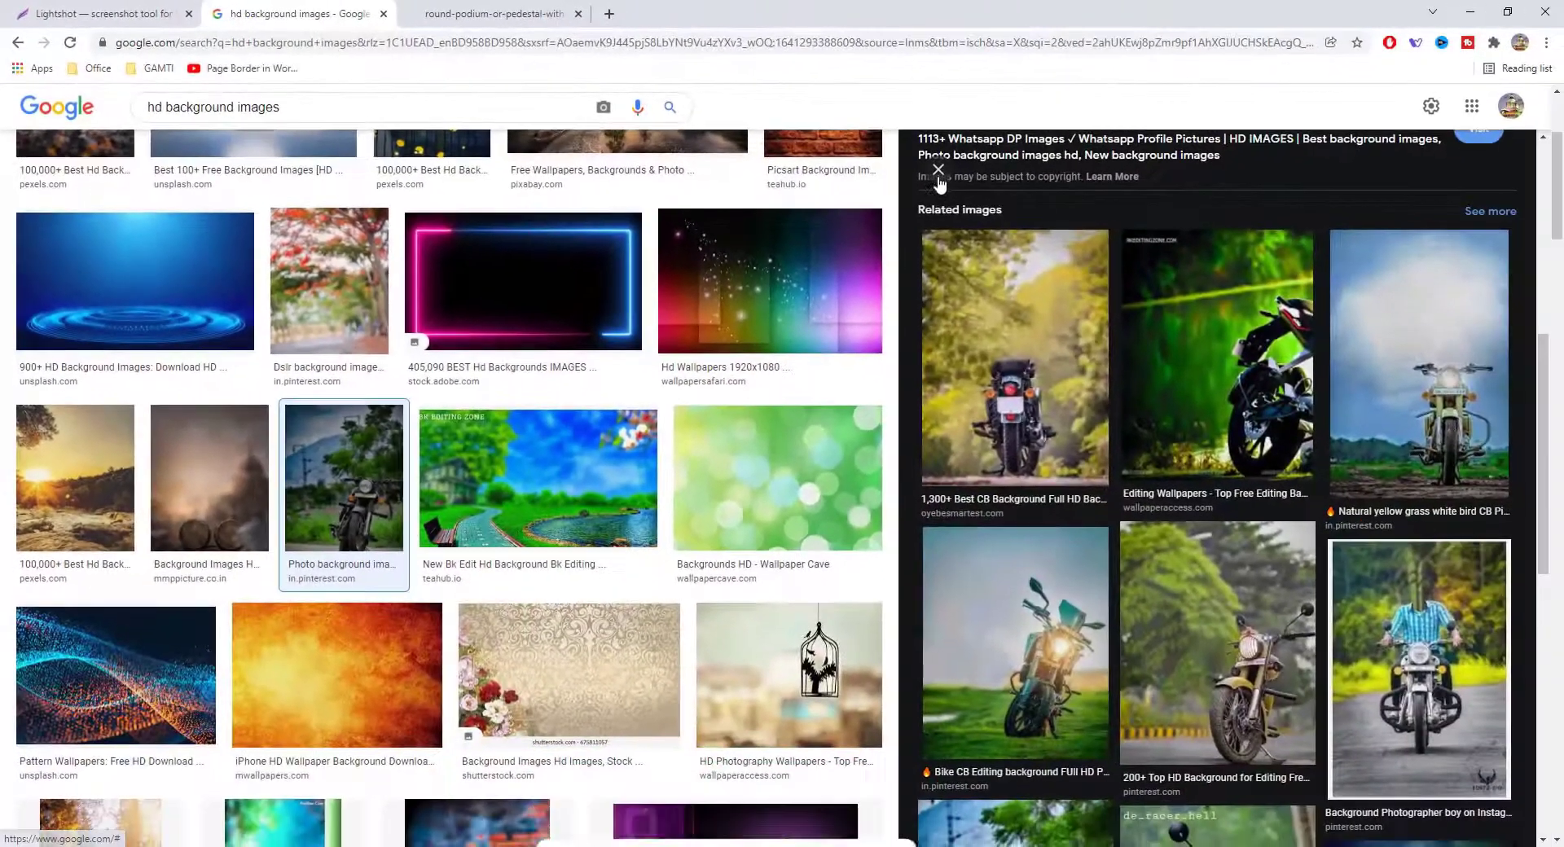
{"action": "left_click", "coordinate": [1146, 206]}
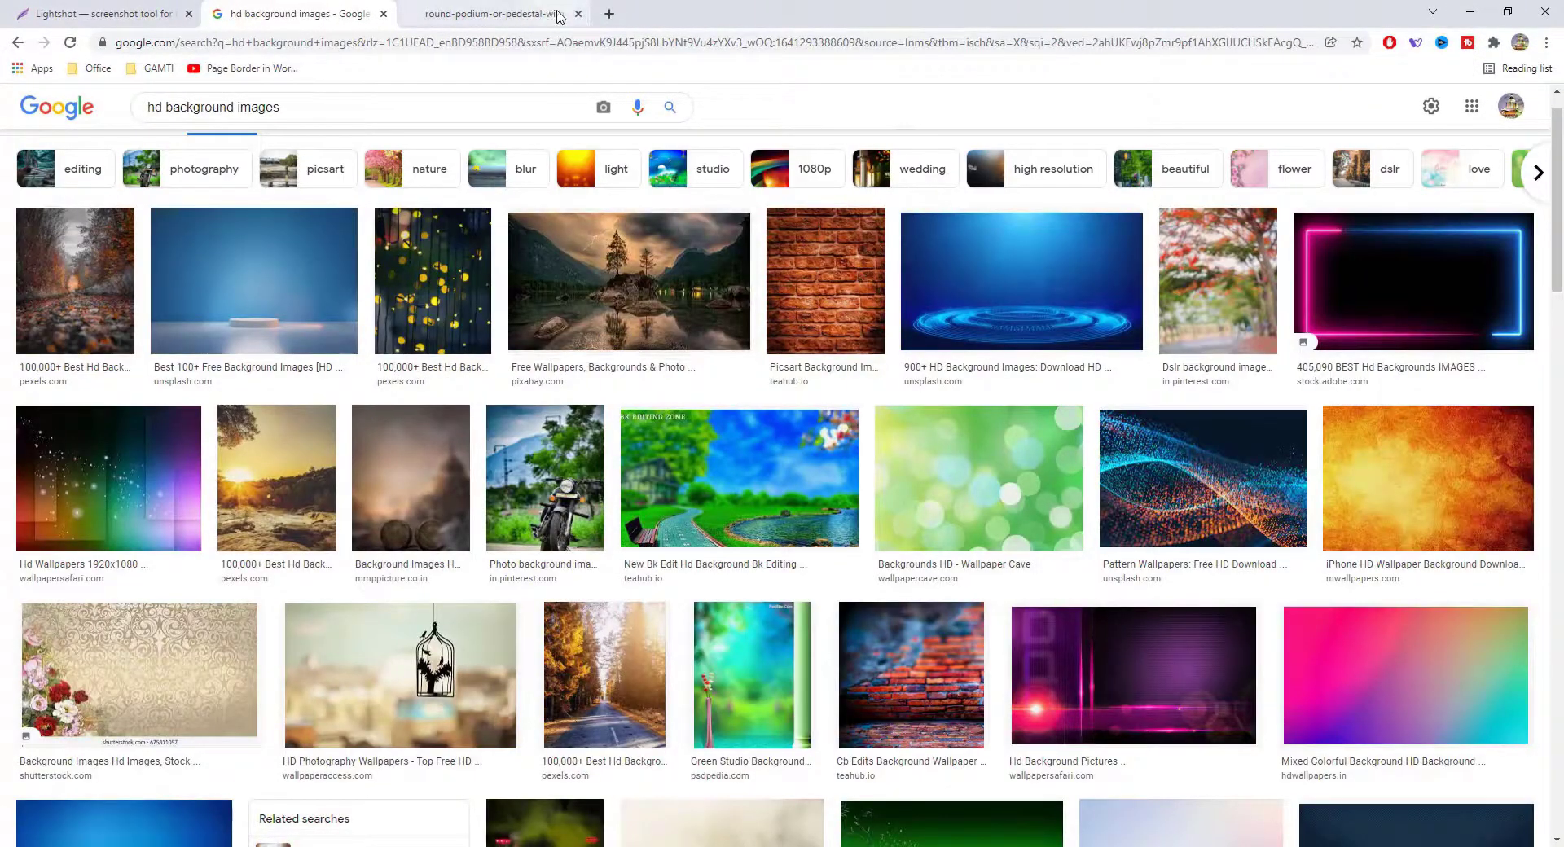
{"action": "scroll", "coordinate": [573, 466], "scroll_direction": "up", "scroll_amount": 1}
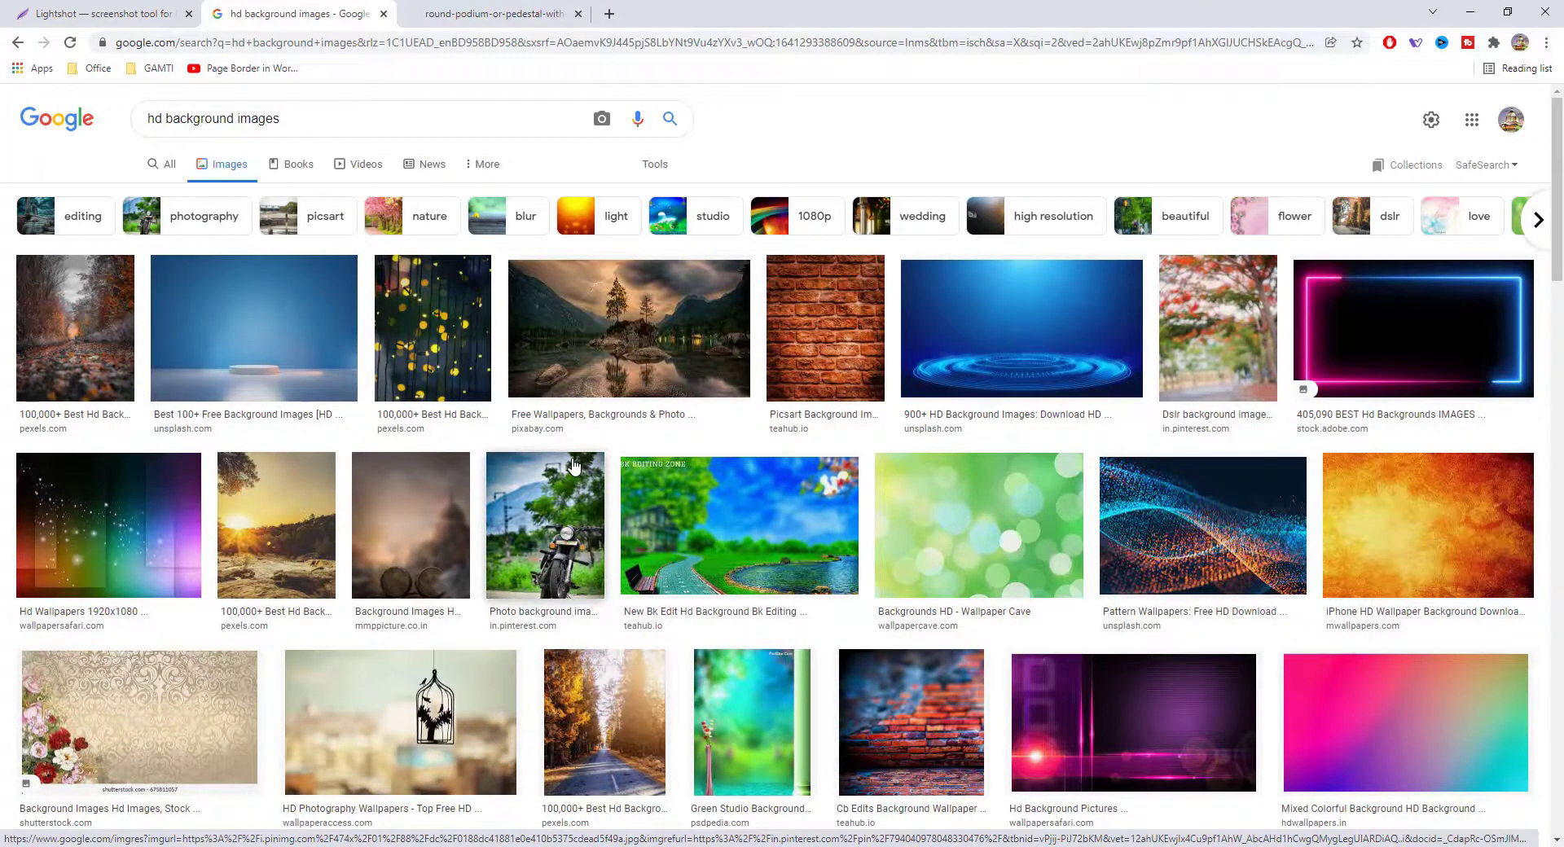
{"action": "left_click", "coordinate": [512, 12]}
{"action": "left_click", "coordinate": [310, 14]}
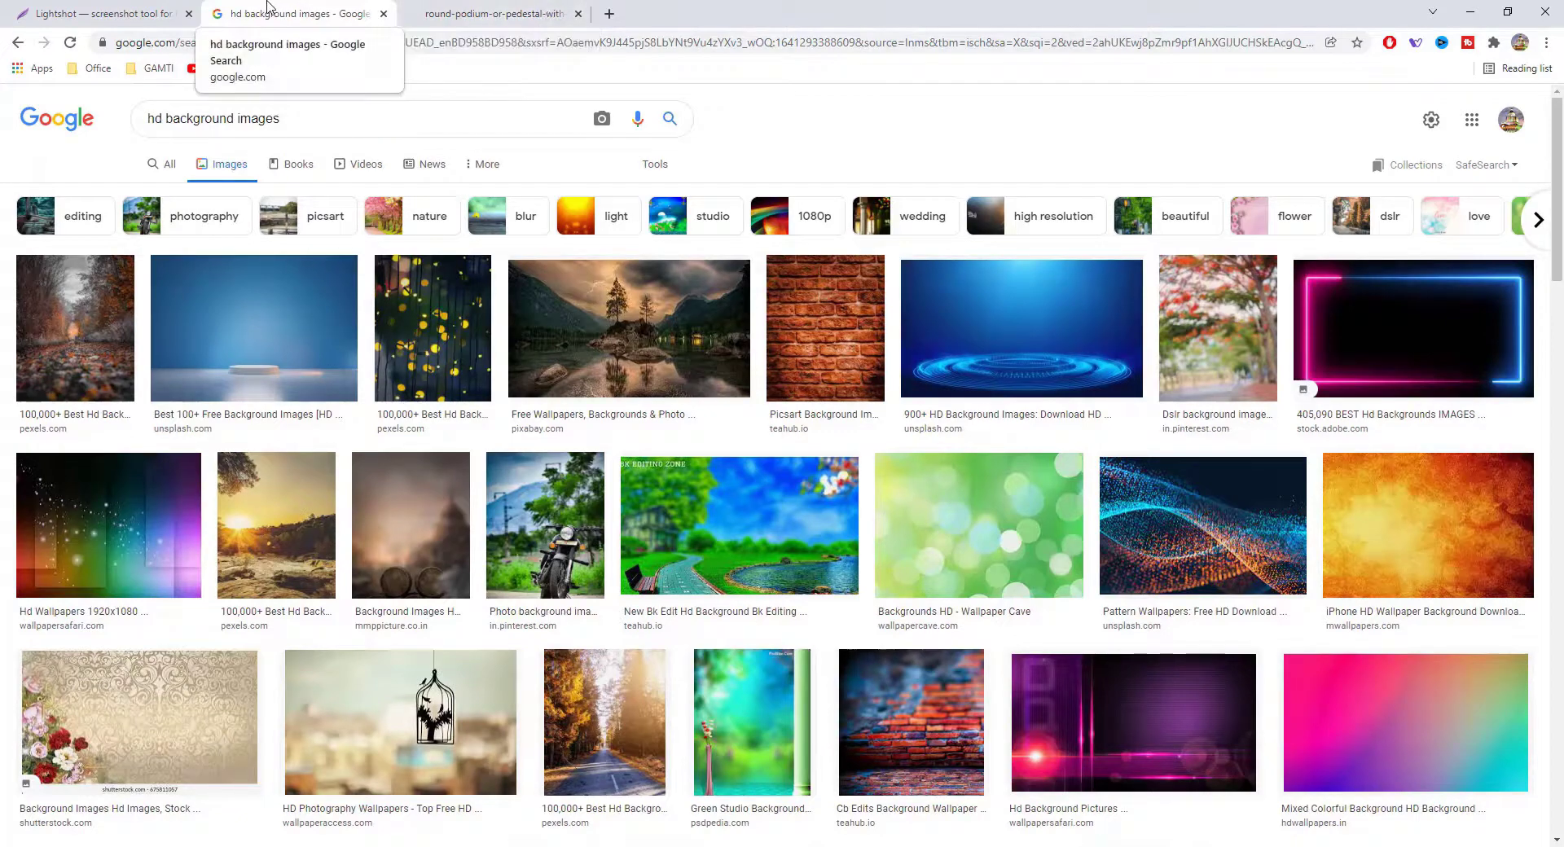
{"action": "left_click", "coordinate": [404, 8]}
{"action": "left_click", "coordinate": [329, 9]}
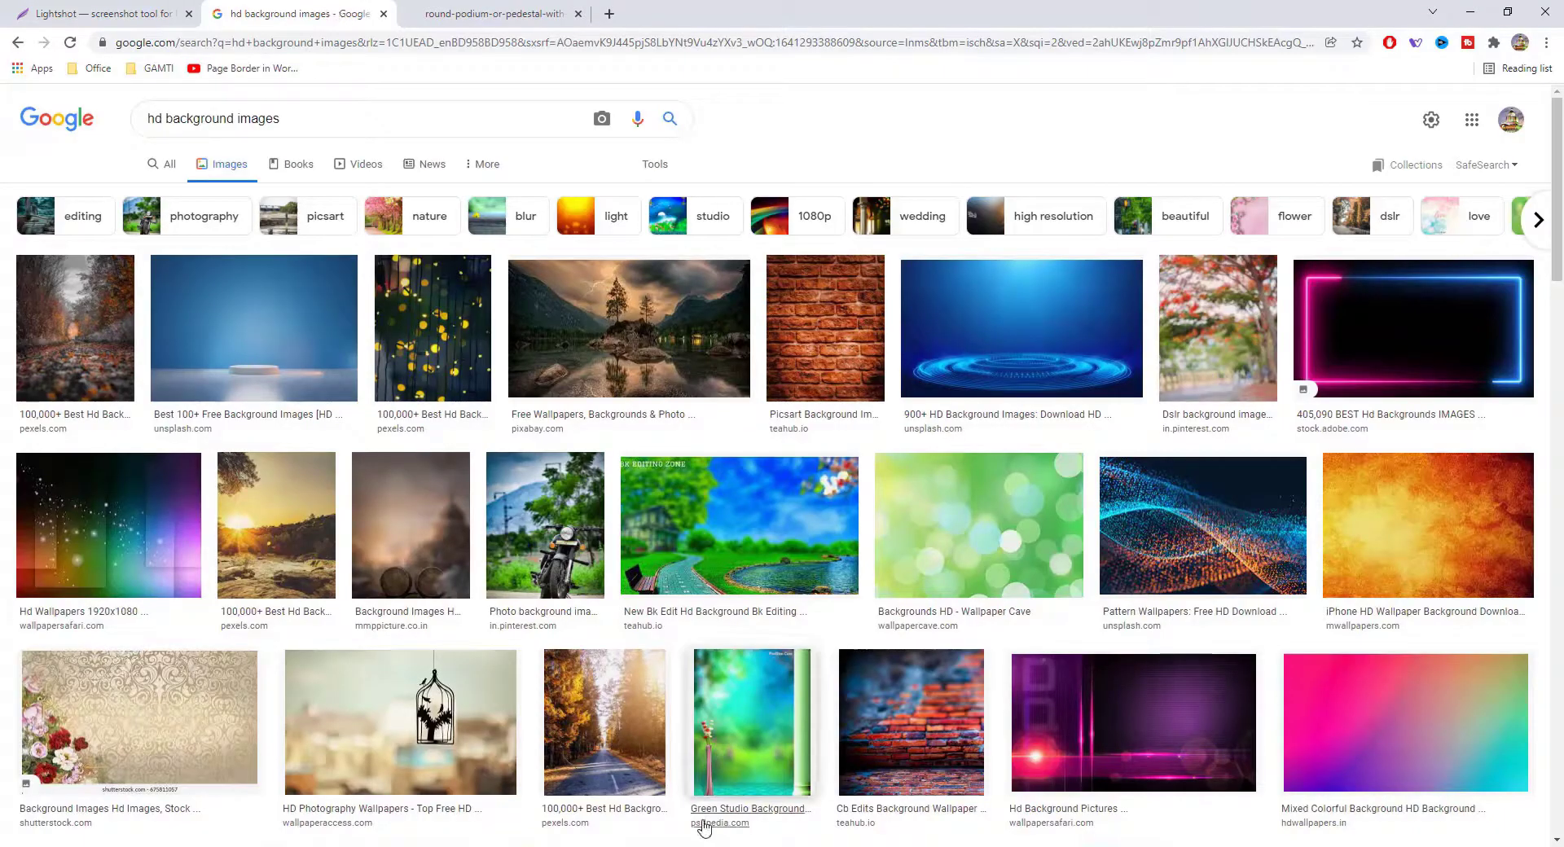
{"action": "left_click", "coordinate": [457, 13]}
{"action": "left_click", "coordinate": [310, 7]}
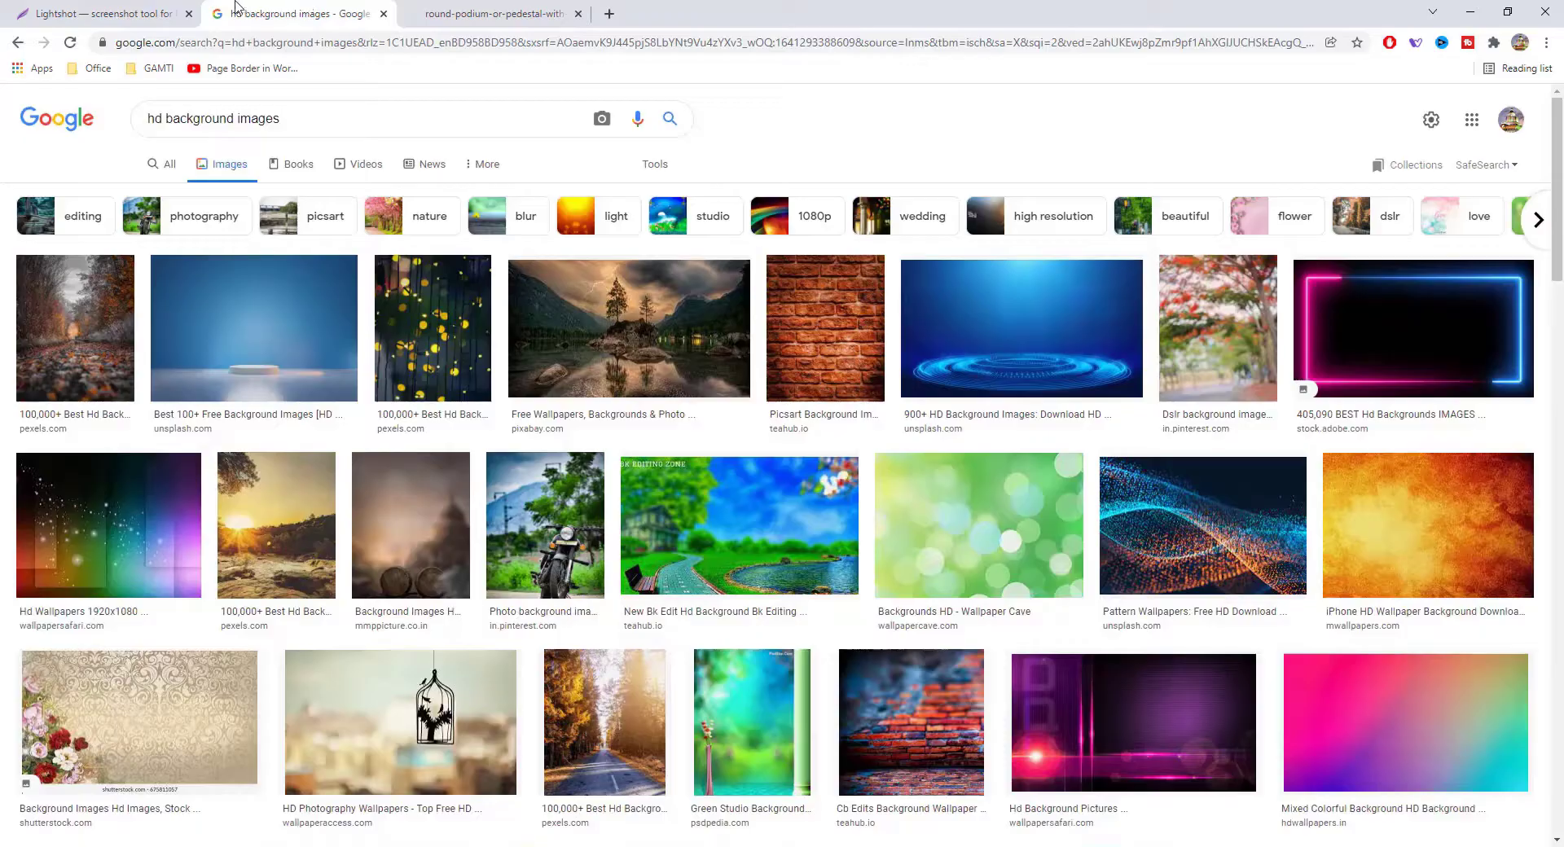
{"action": "left_click", "coordinate": [144, 7]}
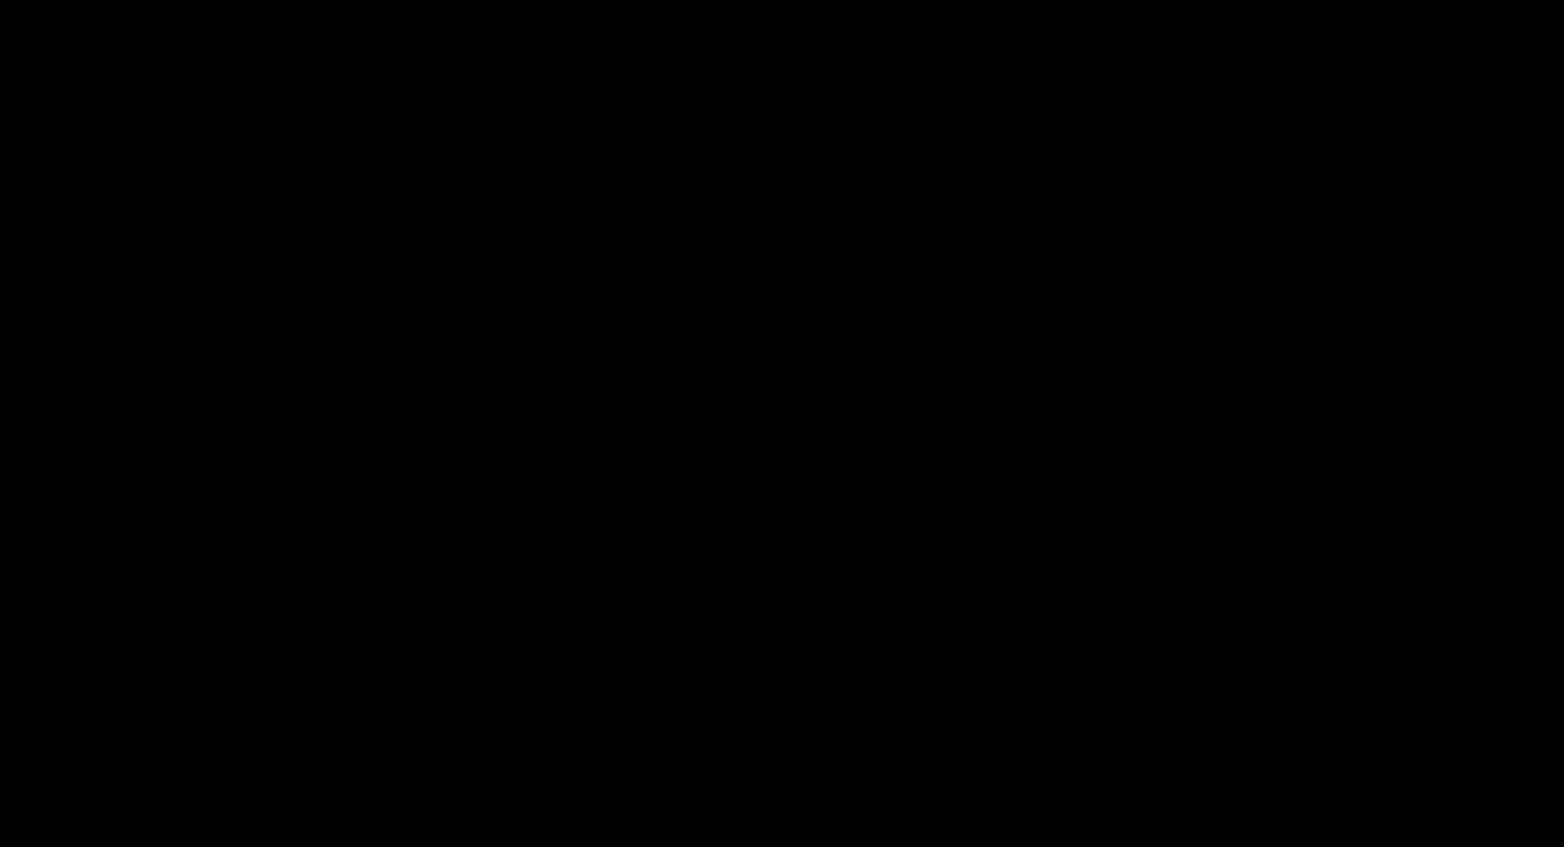